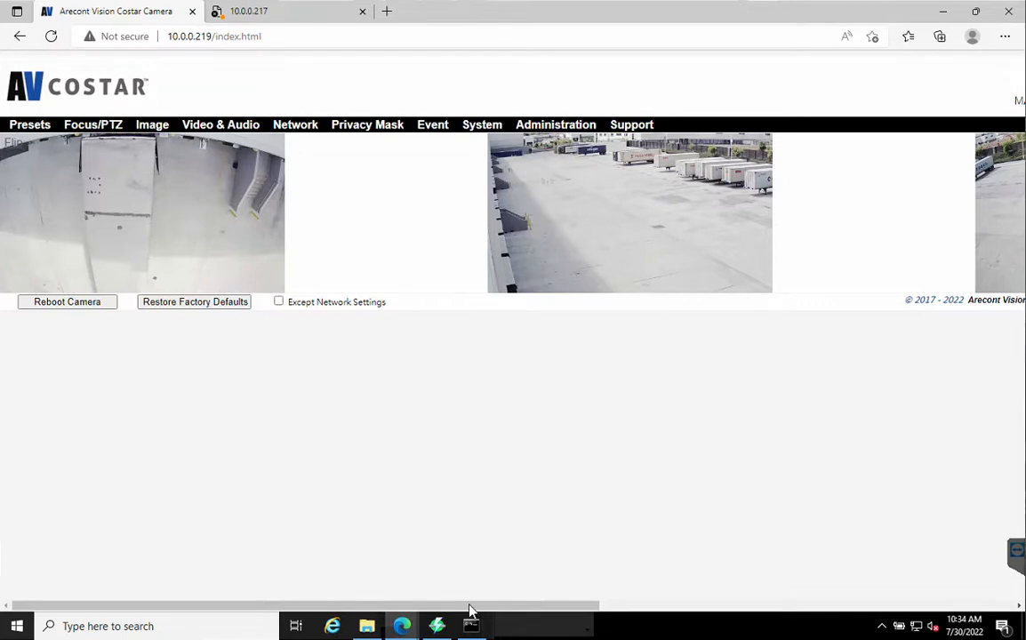
Step: Examine all four live channel views across the camera's home page
{"action": "left_click_drag", "start_coordinate": [565, 610], "coordinate": [943, 620]}
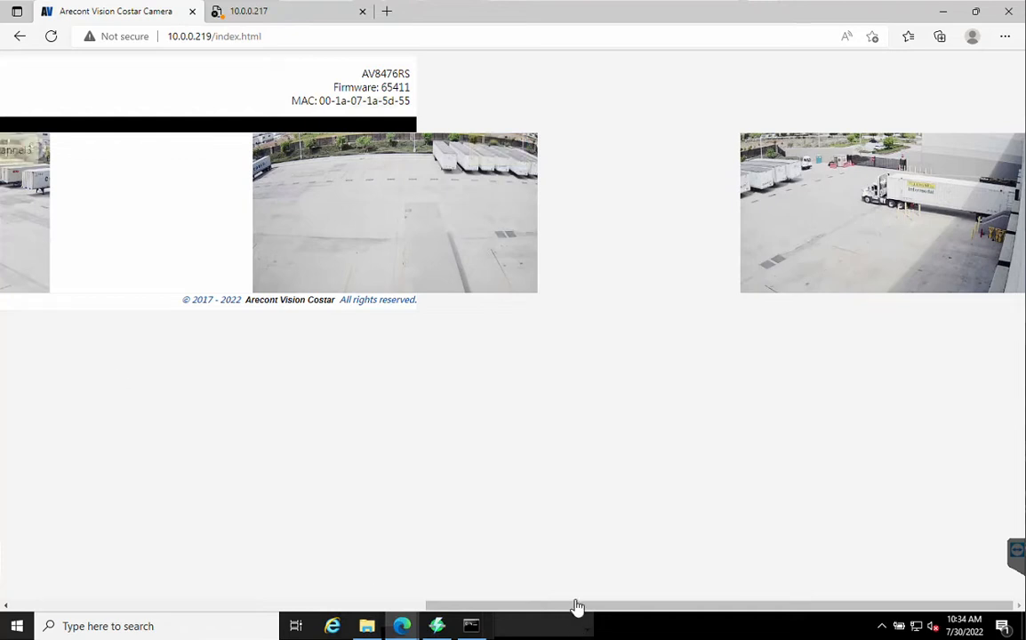
{"action": "left_click", "coordinate": [85, 606]}
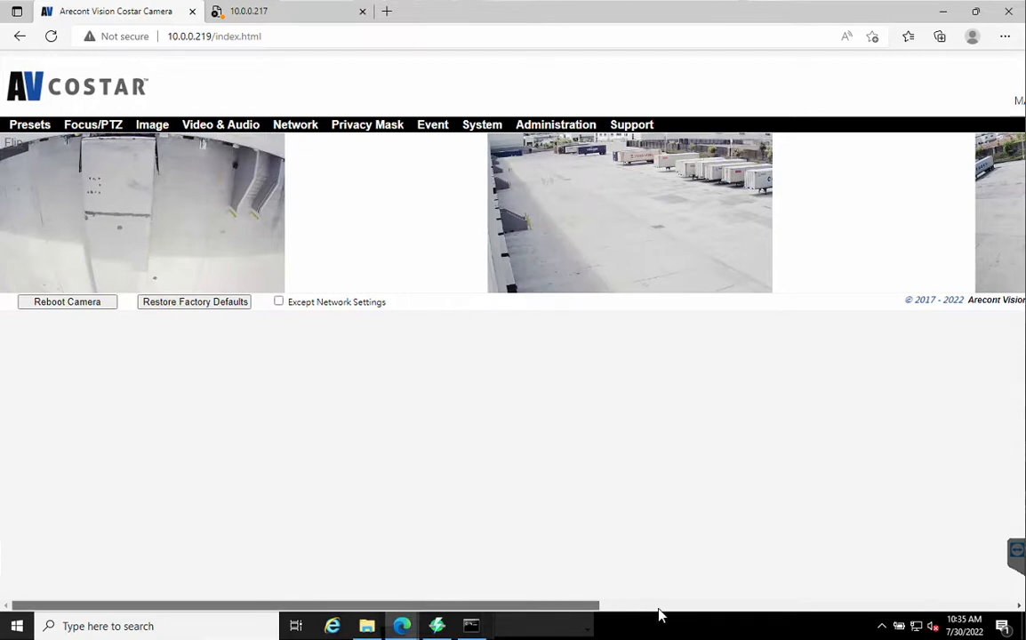
{"action": "left_click_drag", "start_coordinate": [660, 608], "coordinate": [701, 614]}
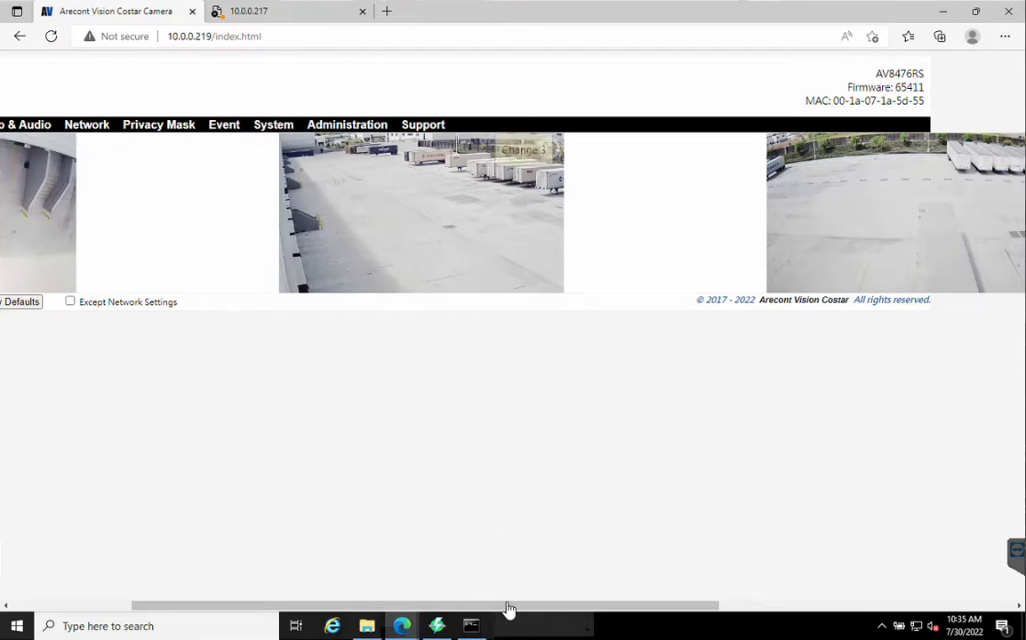
{"action": "scroll", "coordinate": [577, 614], "scroll_direction": "right", "scroll_amount": 3}
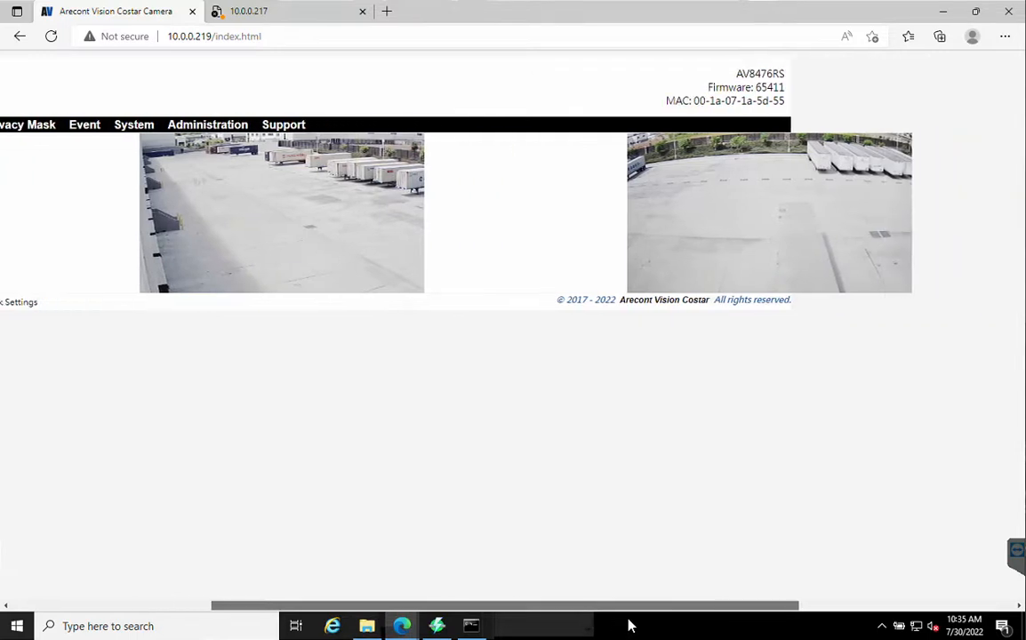
{"action": "left_click_drag", "start_coordinate": [647, 621], "coordinate": [859, 622]}
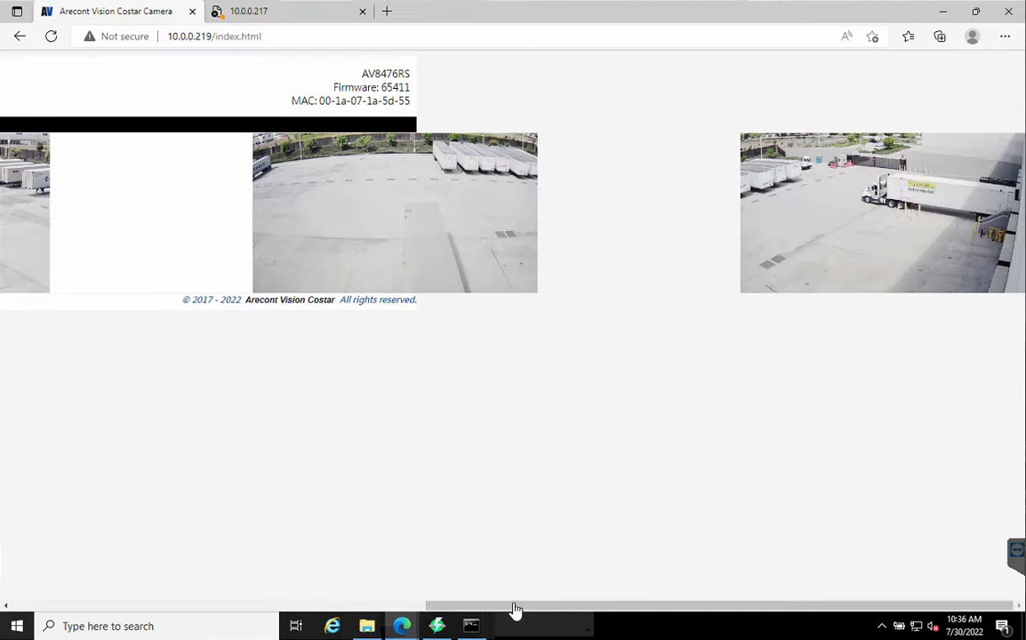
{"action": "left_click", "coordinate": [185, 606]}
{"action": "left_click_drag", "start_coordinate": [184, 607], "coordinate": [126, 605]}
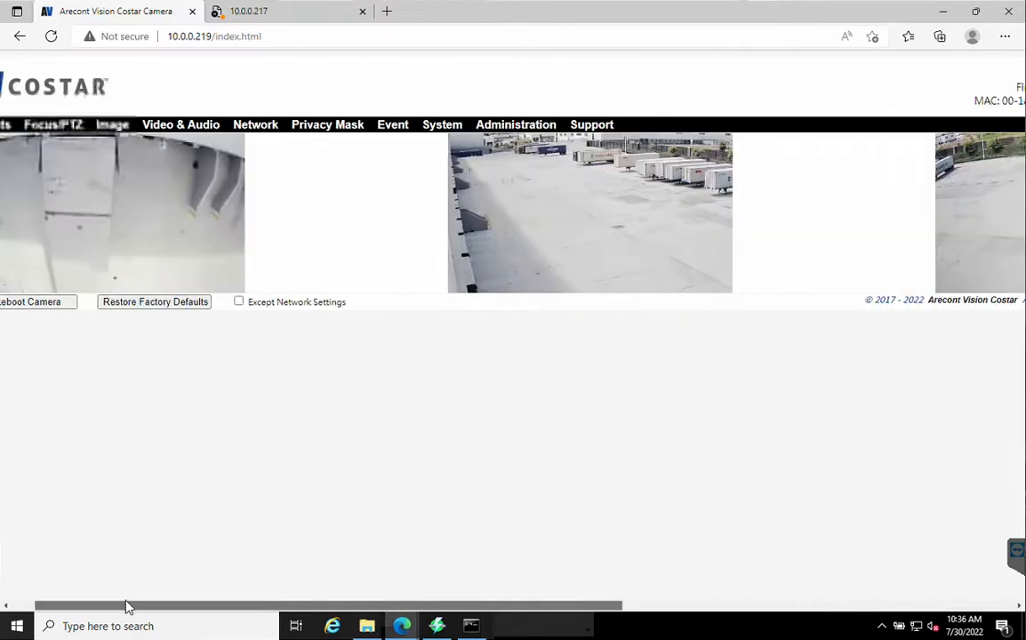
Step: Open the Focus/PTZ controls, pan channel 1 counterclockwise by 1, and compare its view with channel 2
{"action": "left_click", "coordinate": [40, 129]}
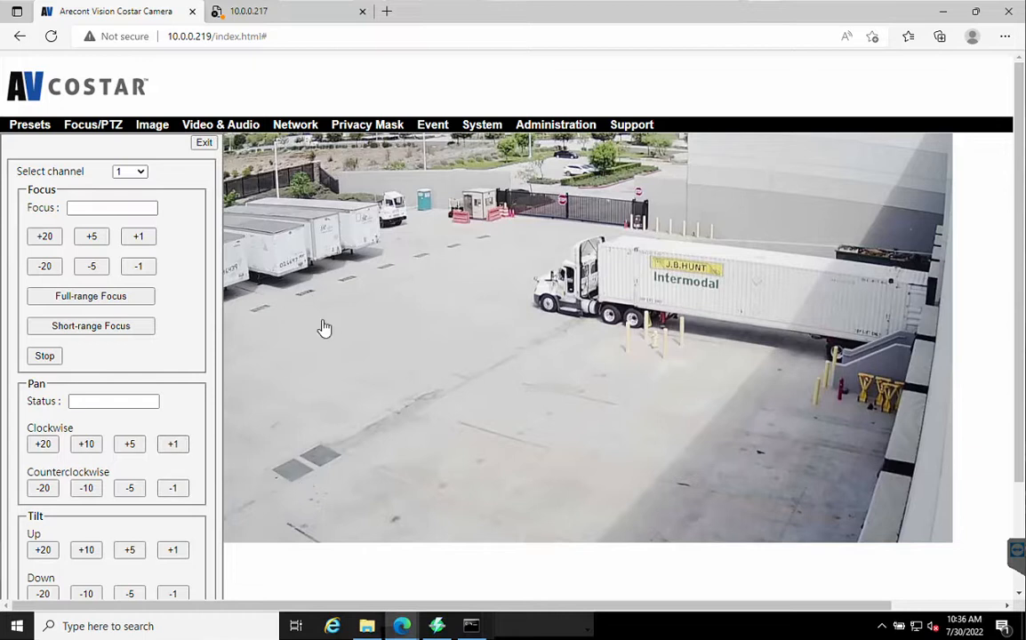
{"action": "left_click", "coordinate": [173, 491]}
{"action": "left_click", "coordinate": [140, 172]}
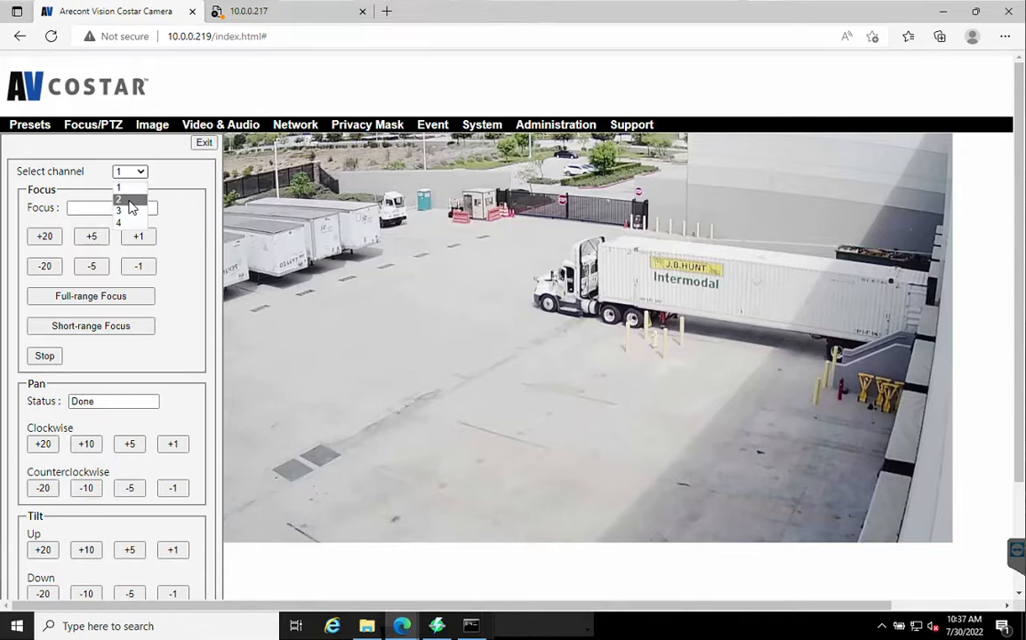
{"action": "left_click", "coordinate": [129, 201]}
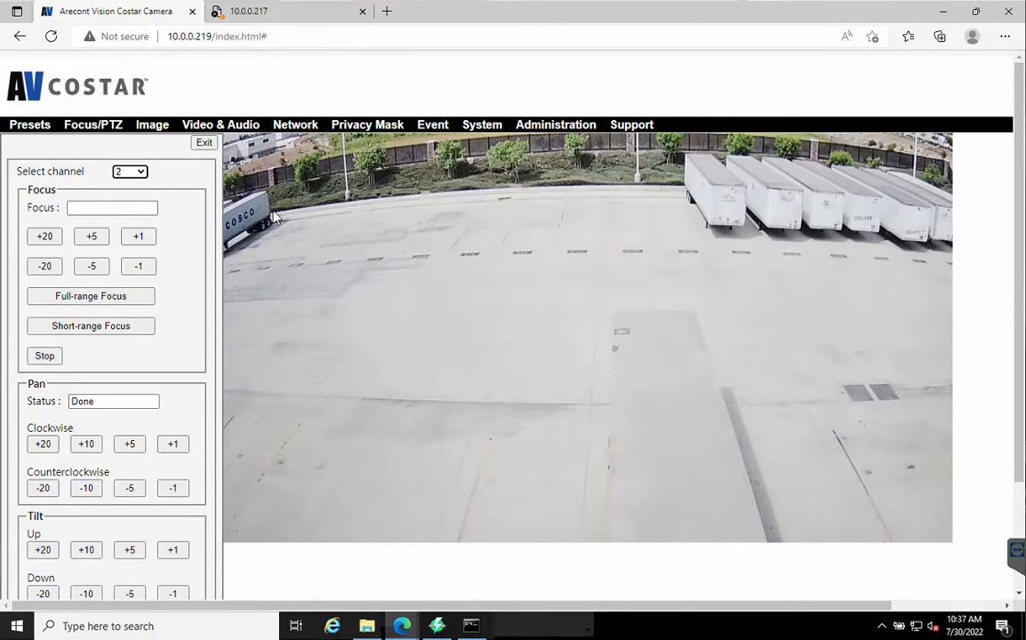
{"action": "left_click", "coordinate": [130, 173]}
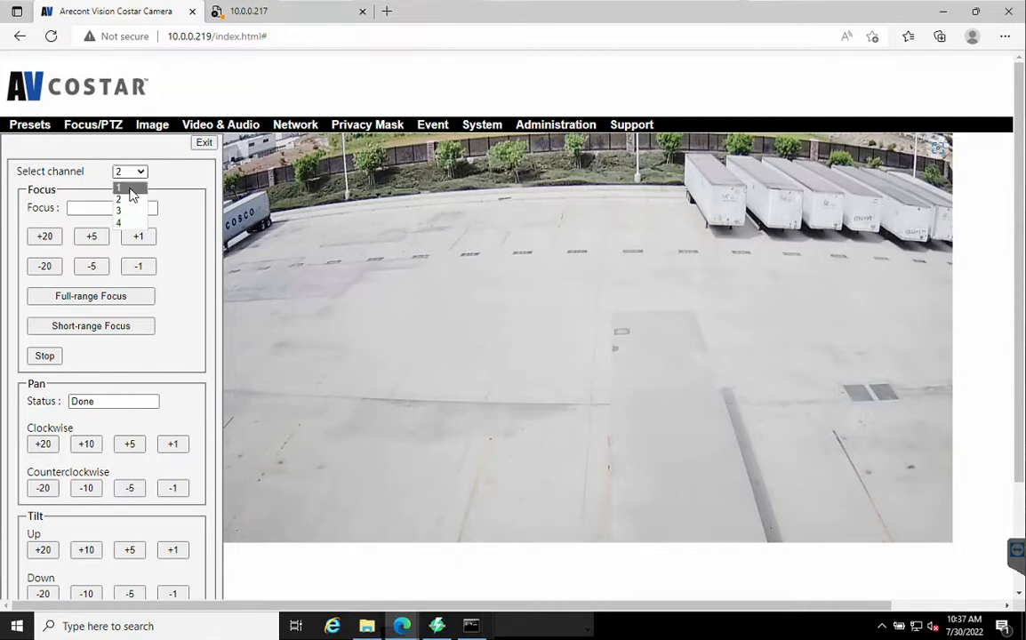
{"action": "left_click", "coordinate": [732, 357]}
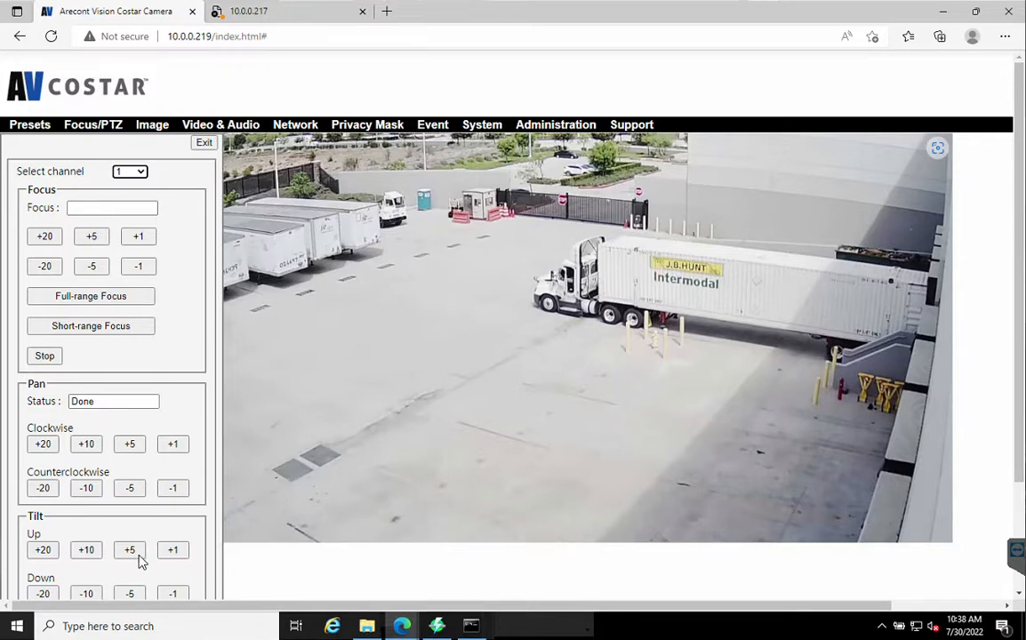
Step: Tilt channel 1 up by 20 and compare its view with channel 2, returning to channel 1
{"action": "left_click", "coordinate": [44, 553]}
{"action": "left_click", "coordinate": [137, 174]}
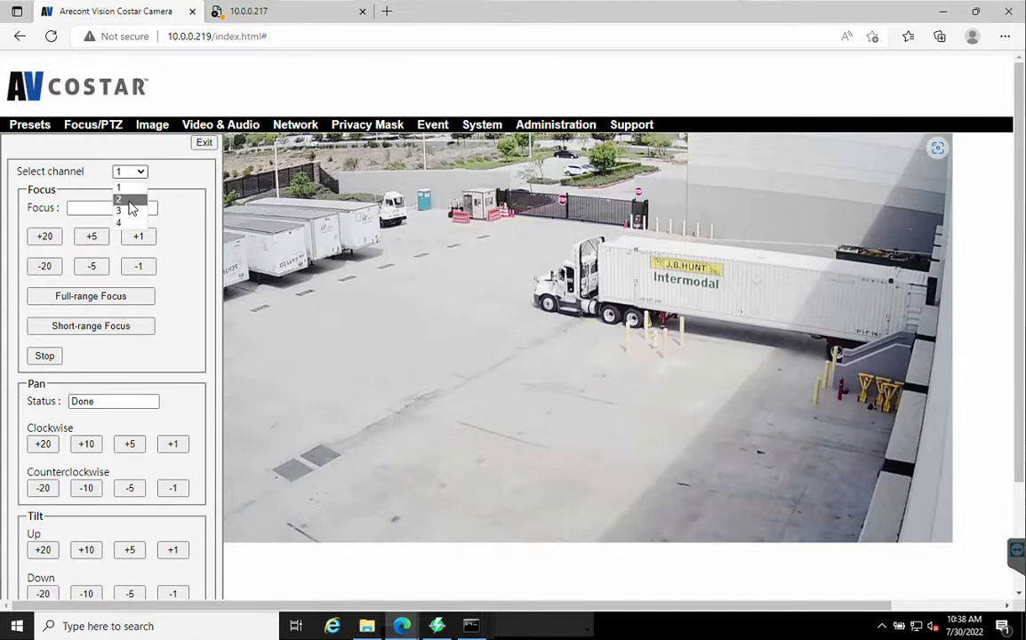
{"action": "left_click", "coordinate": [129, 201]}
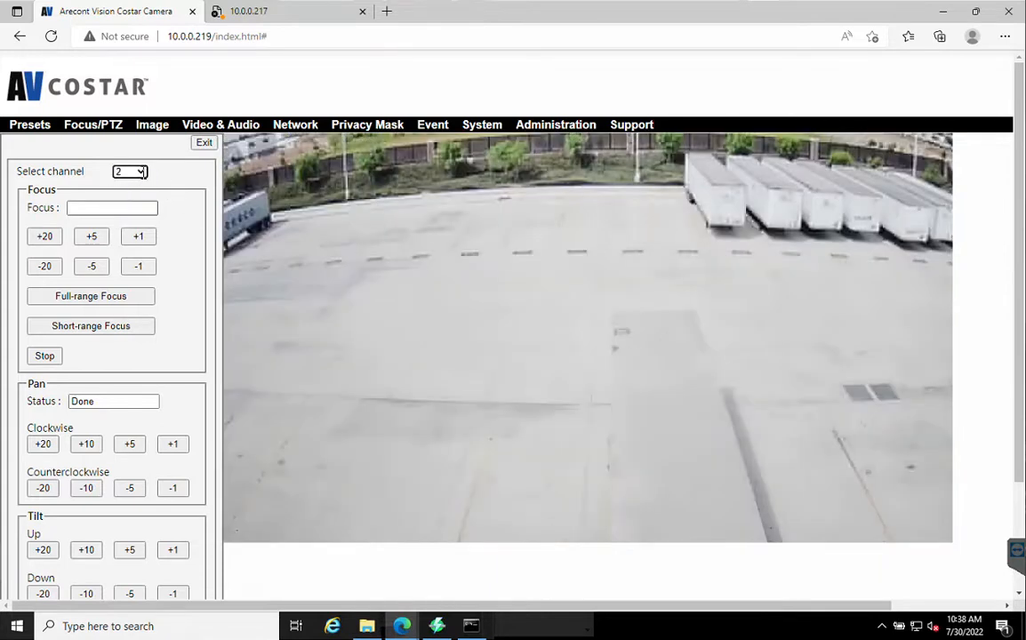
{"action": "left_click", "coordinate": [142, 175]}
{"action": "left_click", "coordinate": [369, 250]}
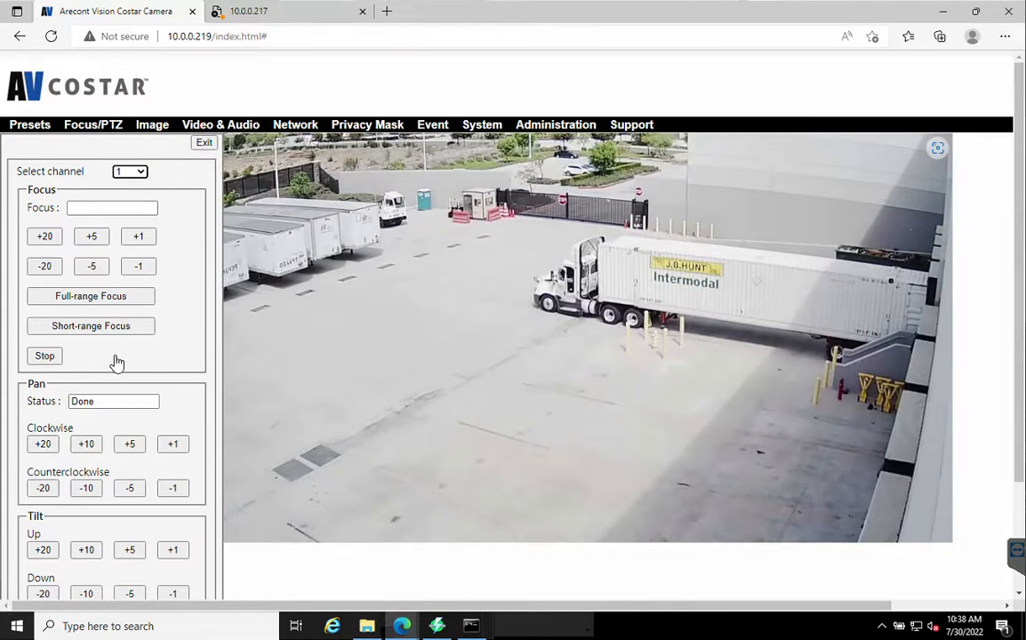
Step: Tilt channel 1 up by 20 and down by 20, and reload the camera page to reopen the Focus/PTZ controls
{"action": "left_click", "coordinate": [42, 552]}
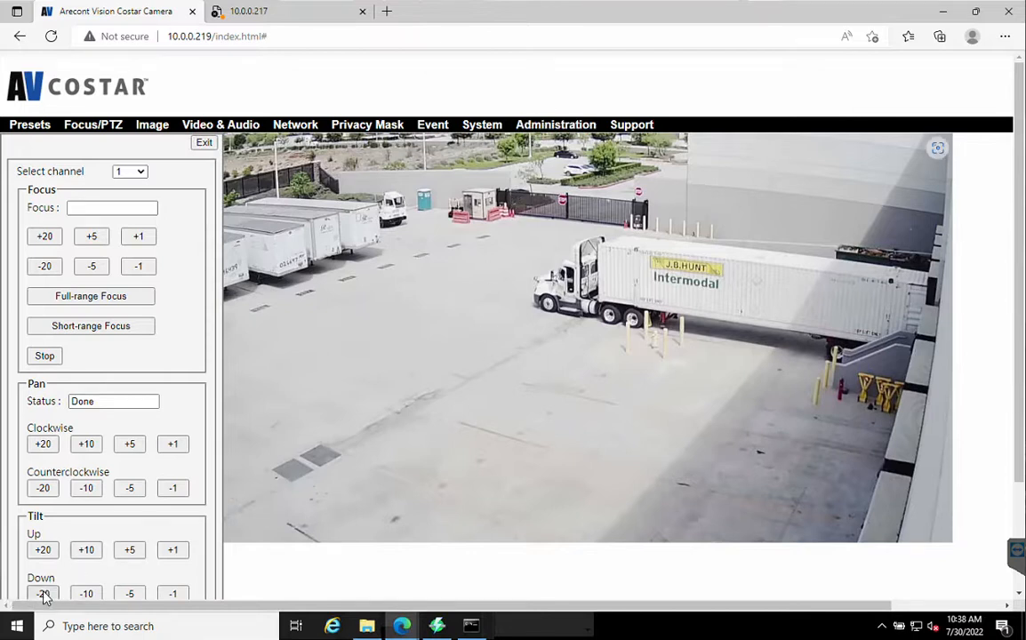
{"action": "left_click", "coordinate": [44, 594]}
{"action": "left_click", "coordinate": [51, 35]}
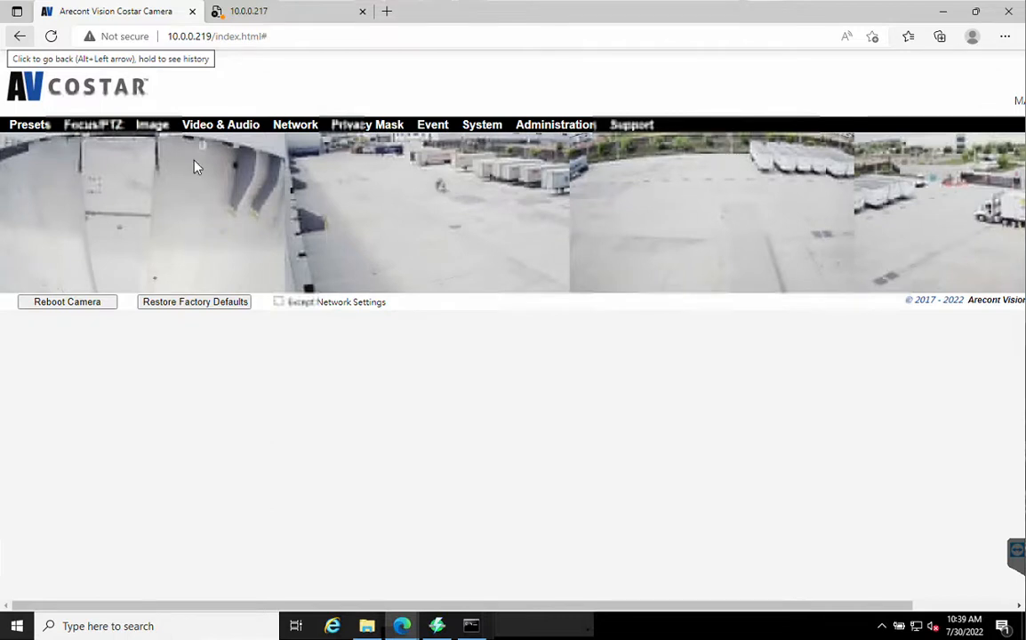
{"action": "left_click", "coordinate": [87, 125]}
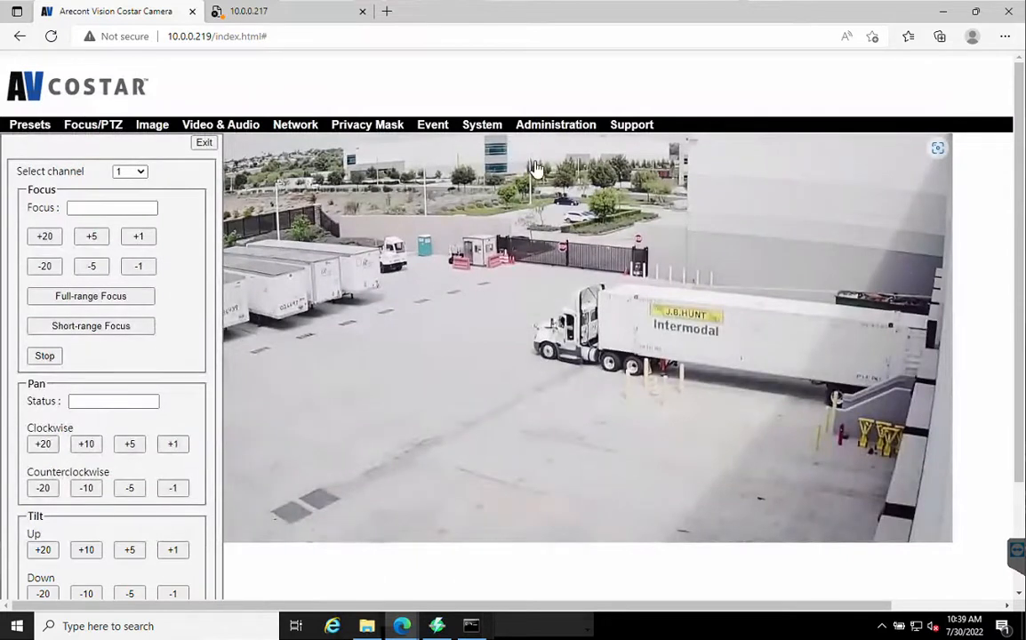
Step: Adjust channel 1's tilt down by 20, up by 10 twice, and down by 1 three times
{"action": "left_click", "coordinate": [44, 594]}
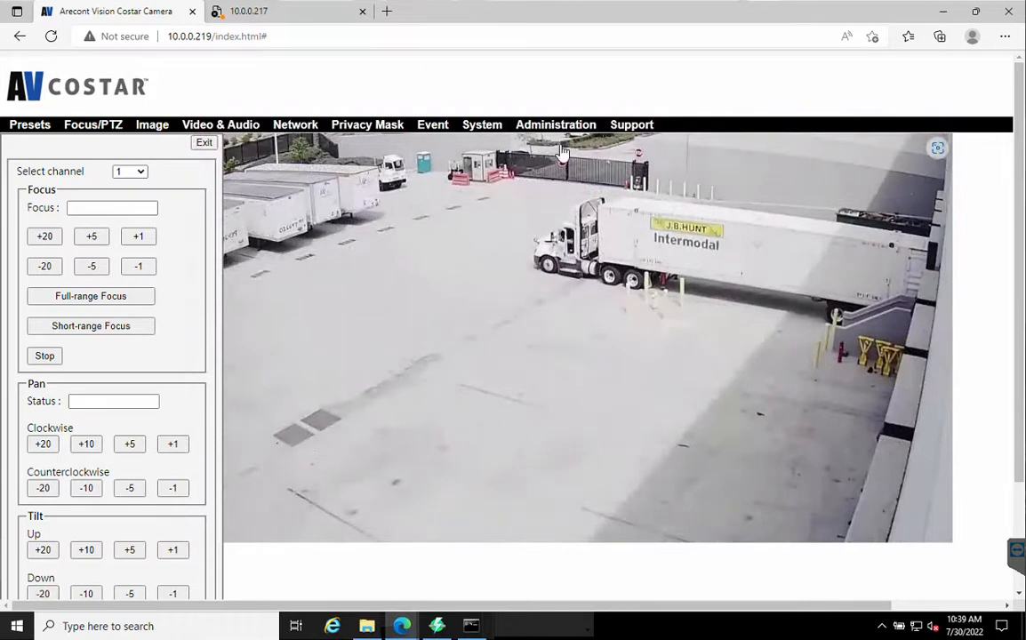
{"action": "left_click", "coordinate": [87, 551]}
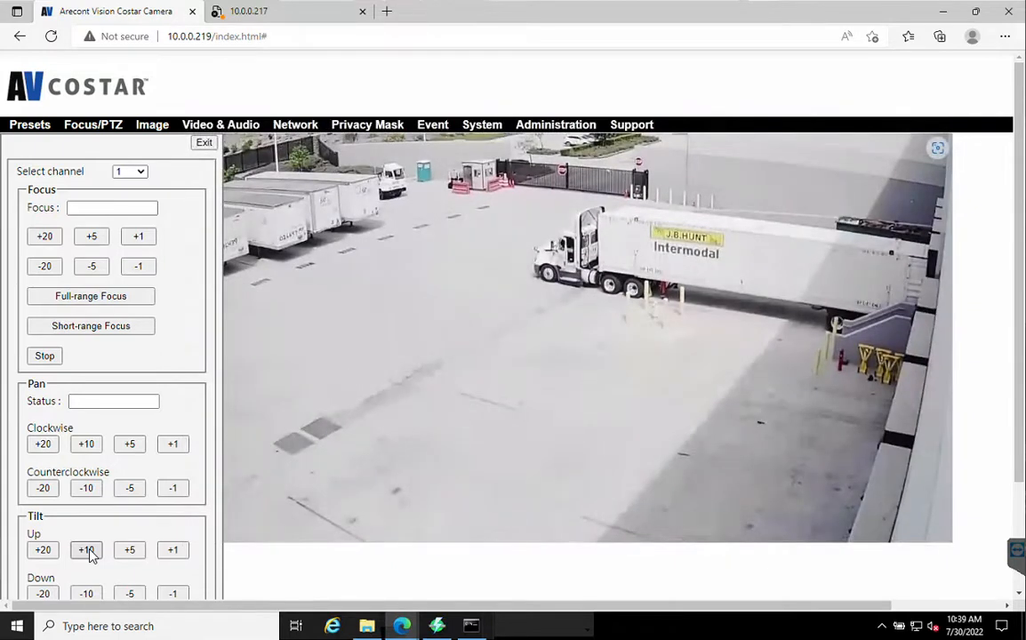
{"action": "left_click", "coordinate": [89, 554]}
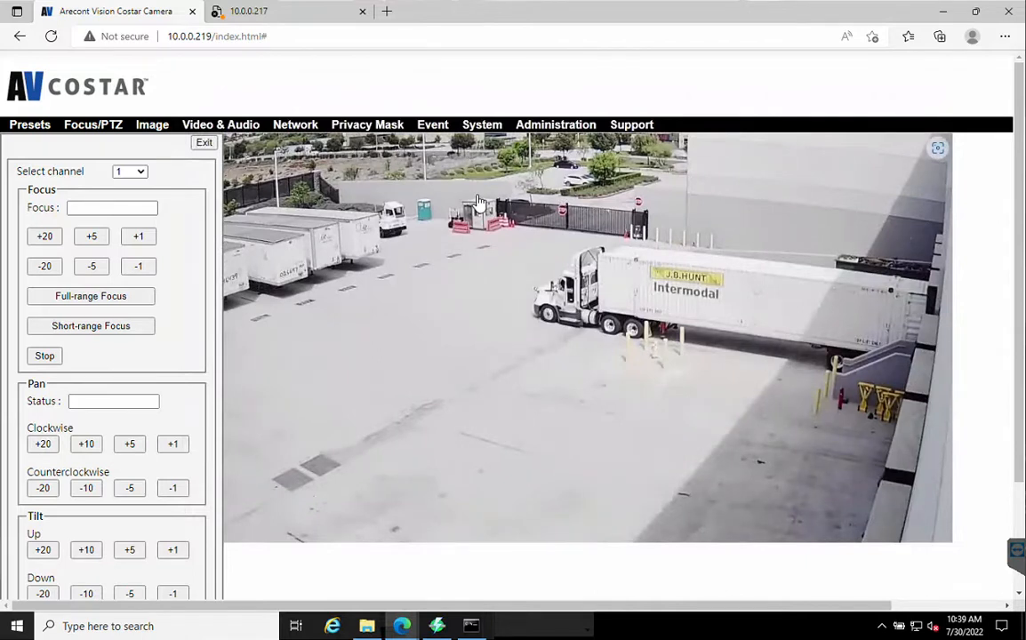
{"action": "left_click", "coordinate": [174, 596]}
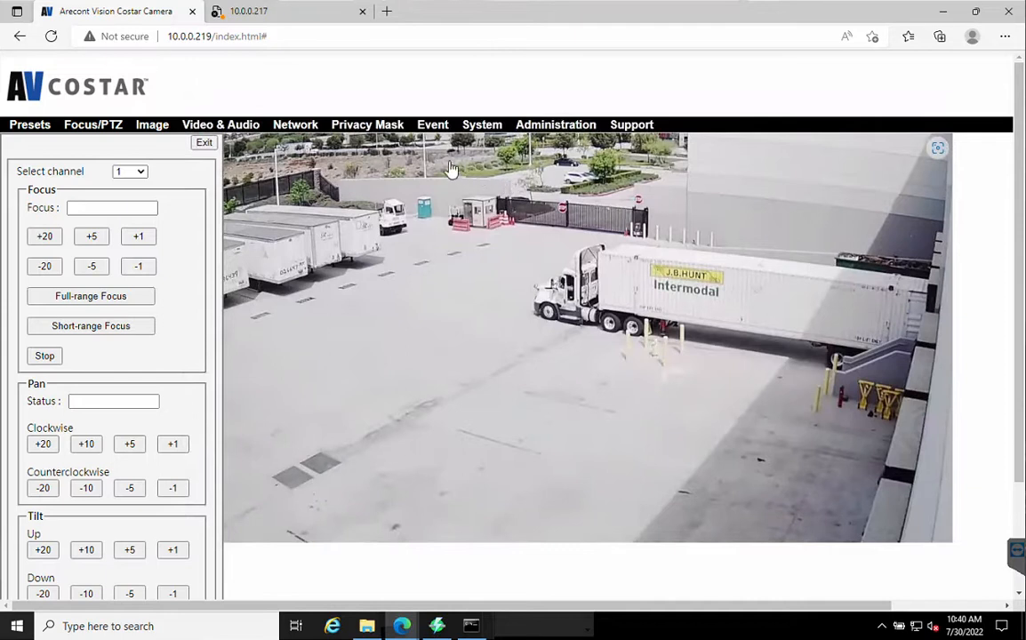
{"action": "left_click", "coordinate": [175, 594]}
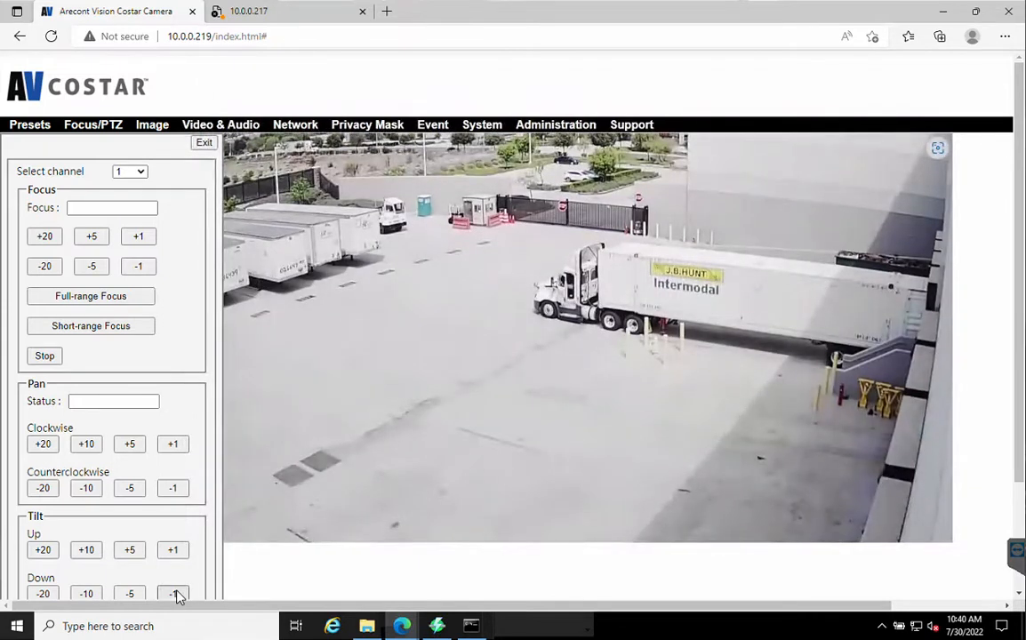
{"action": "left_click", "coordinate": [175, 594]}
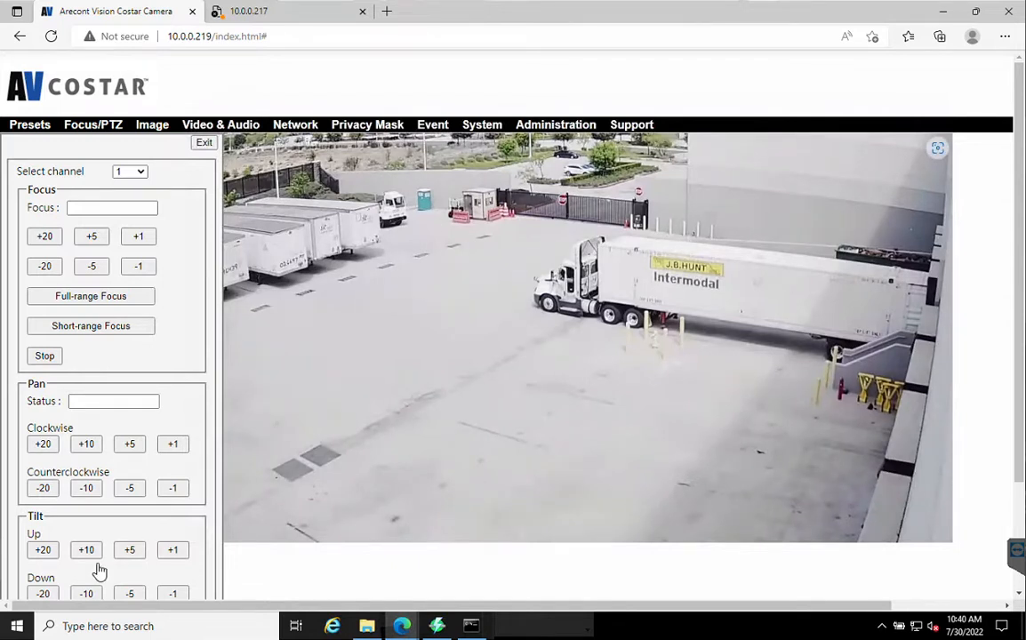
Step: Adjust channel 1's tilt up by 5, down by 5, and up by 1 twice, closing the image search sidebar along the way
{"action": "left_click", "coordinate": [129, 549]}
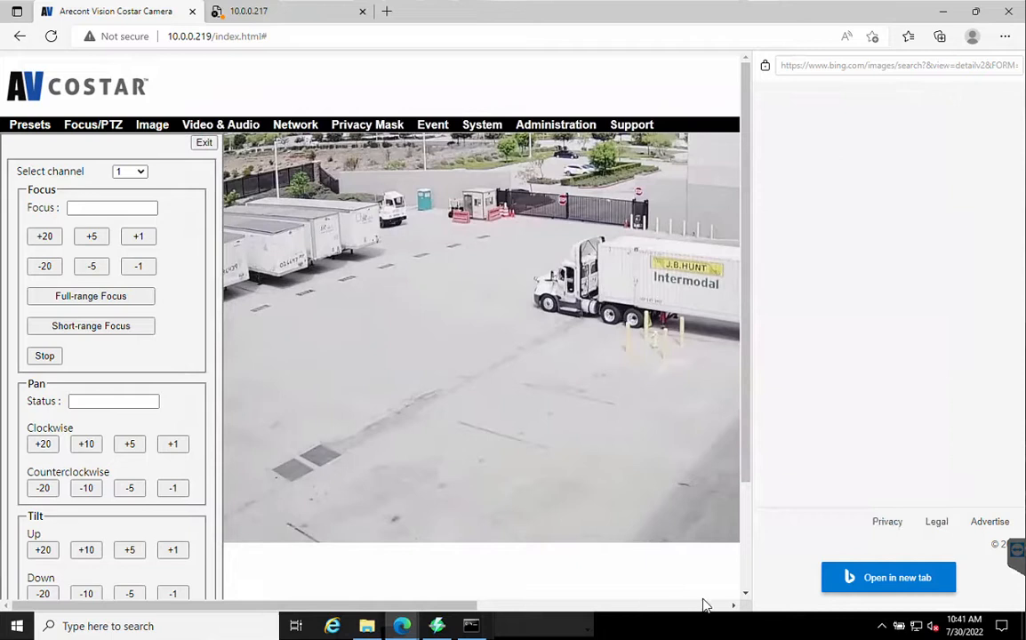
{"action": "left_click", "coordinate": [988, 102]}
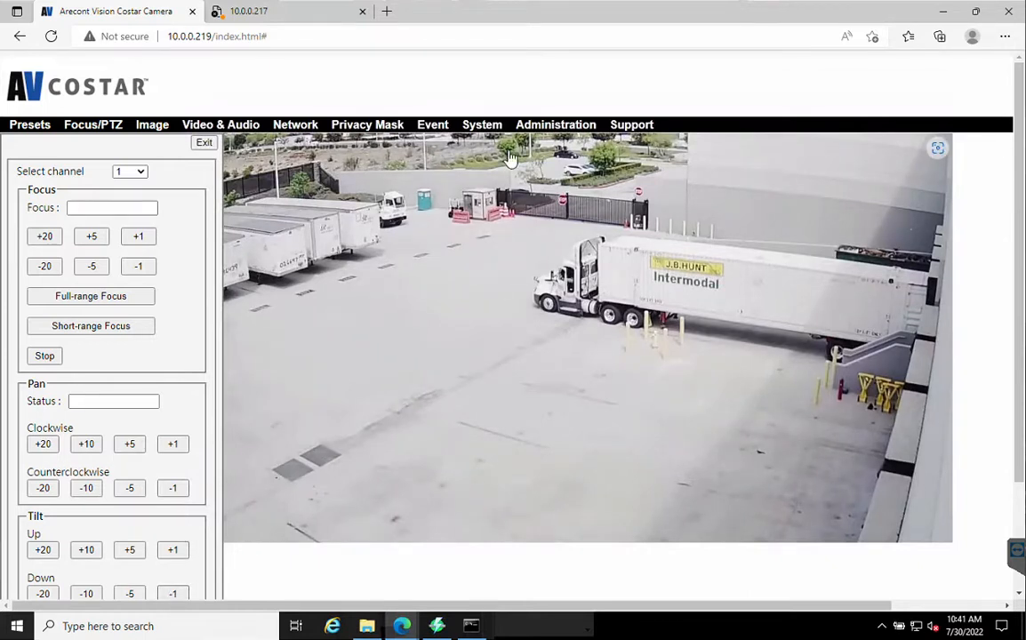
{"action": "left_click", "coordinate": [133, 597]}
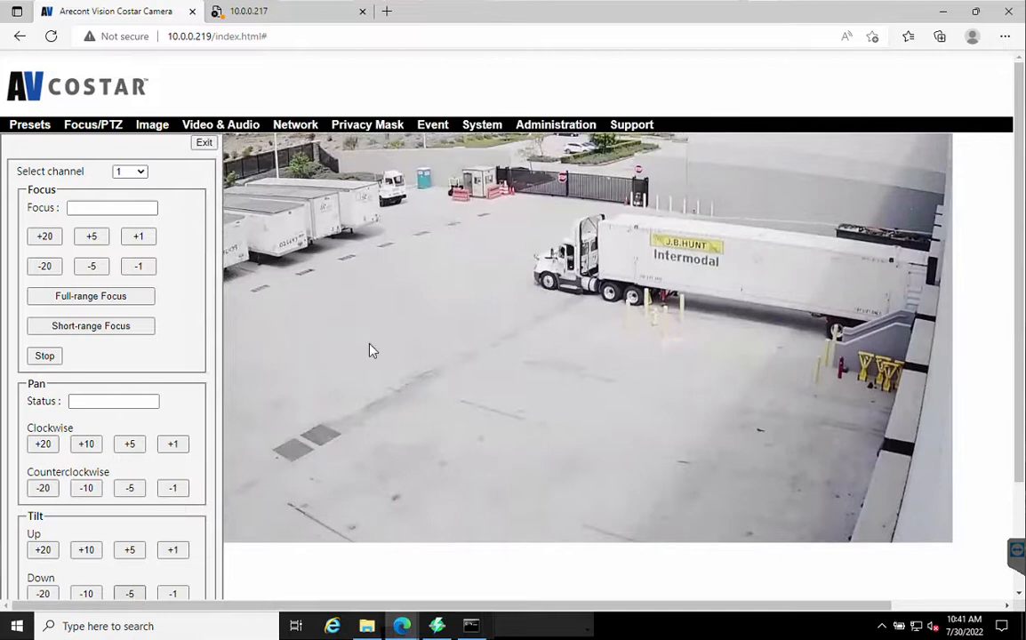
{"action": "left_click", "coordinate": [178, 553]}
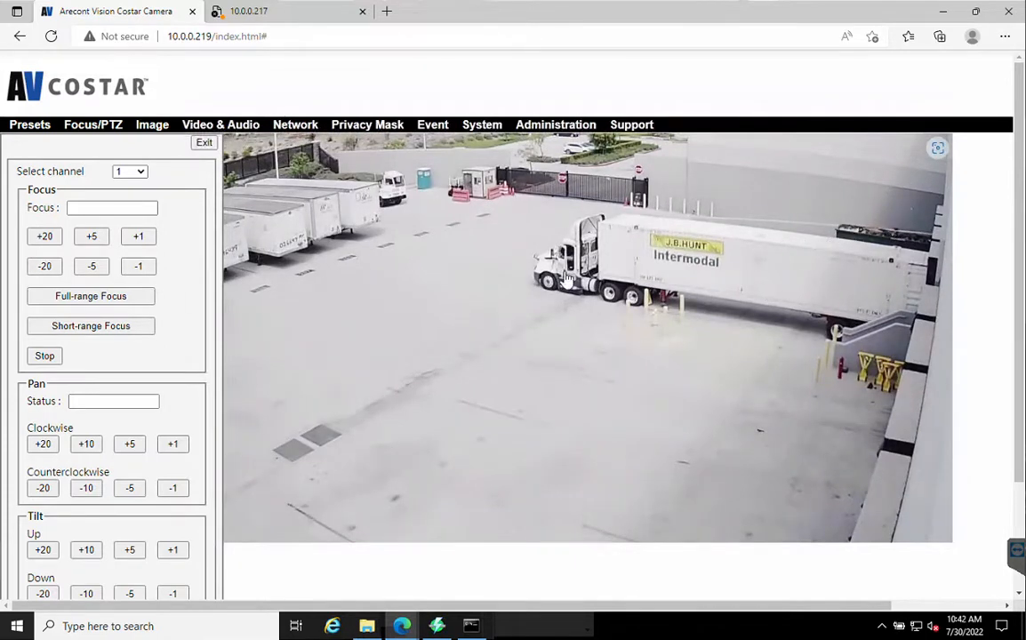
{"action": "left_click", "coordinate": [175, 552]}
Step: Switch the Focus/PTZ controls to channel 2 and tilt it up by 5
{"action": "left_click", "coordinate": [139, 174]}
{"action": "key", "text": "Return"}
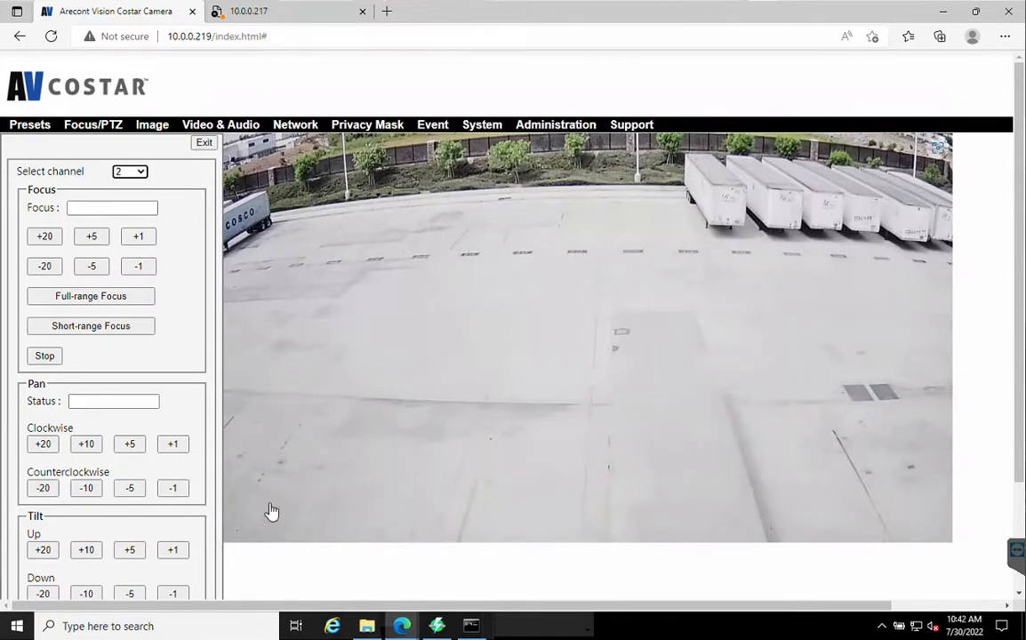
{"action": "left_click", "coordinate": [130, 551]}
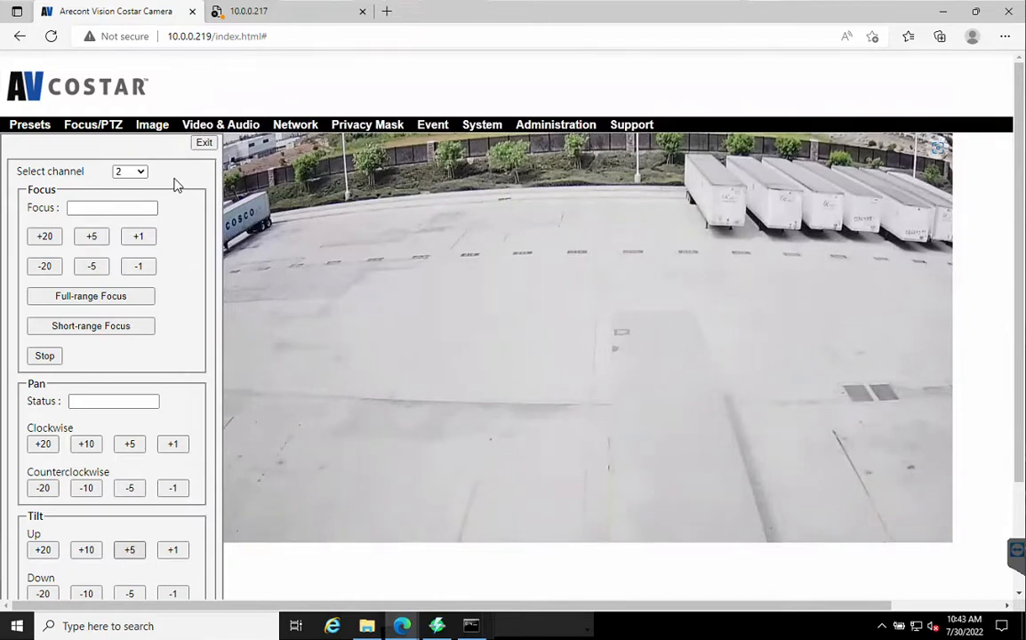
Step: Reload the camera page, reopen the Focus/PTZ controls, and tilt channel 1 up by 1
{"action": "left_click", "coordinate": [136, 178]}
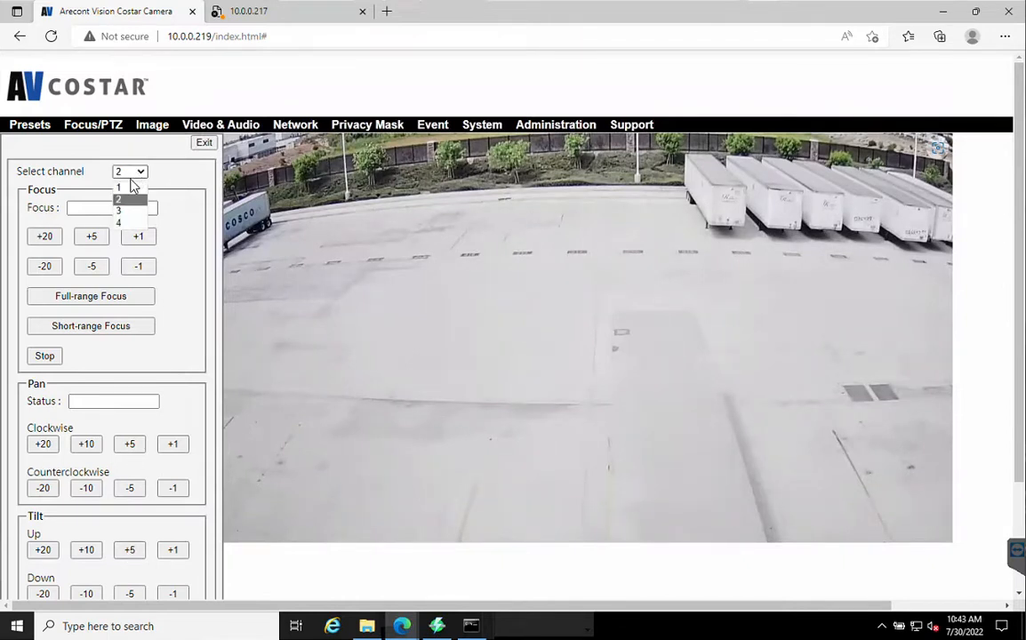
{"action": "left_click", "coordinate": [51, 35]}
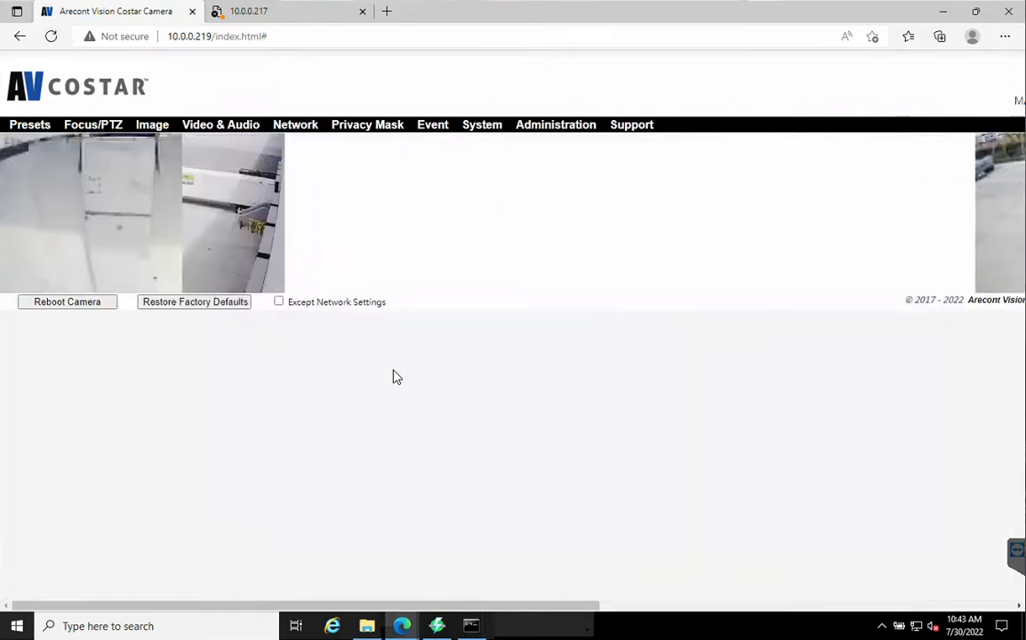
{"action": "left_click", "coordinate": [80, 125]}
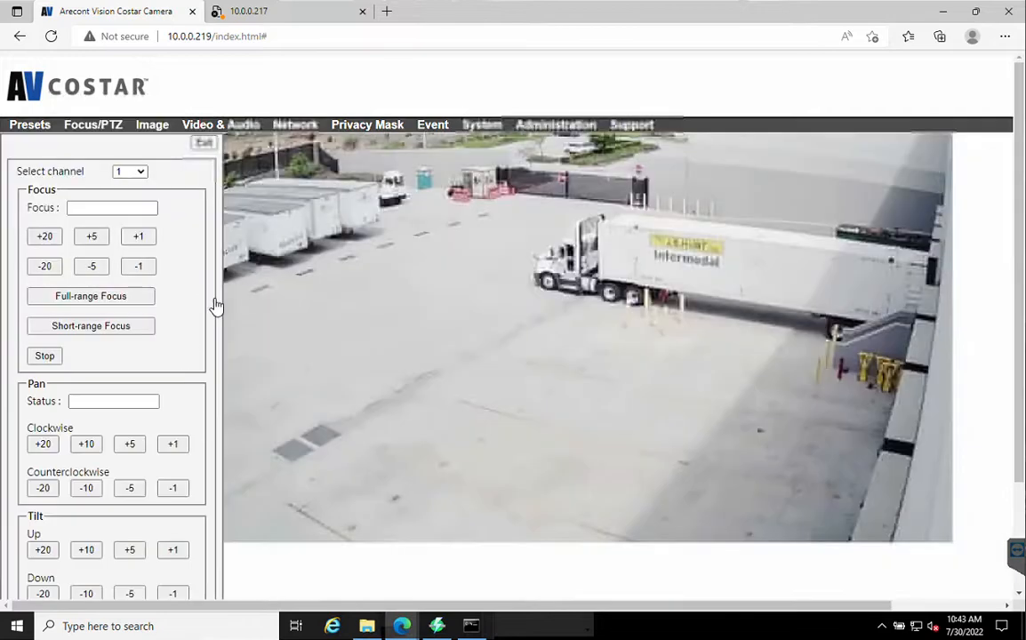
{"action": "left_click", "coordinate": [141, 174]}
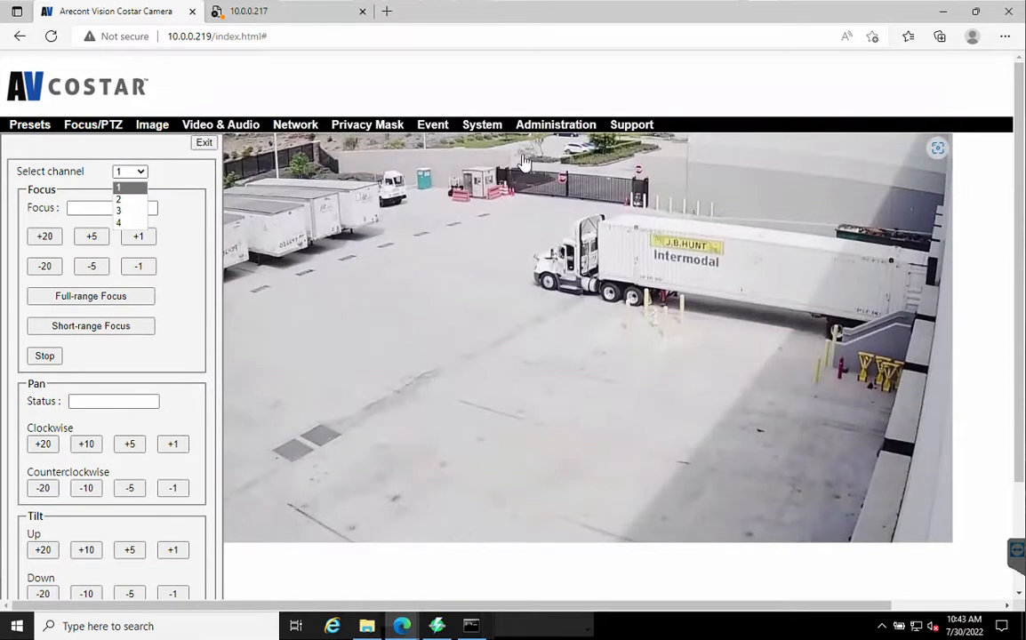
{"action": "left_click", "coordinate": [562, 151]}
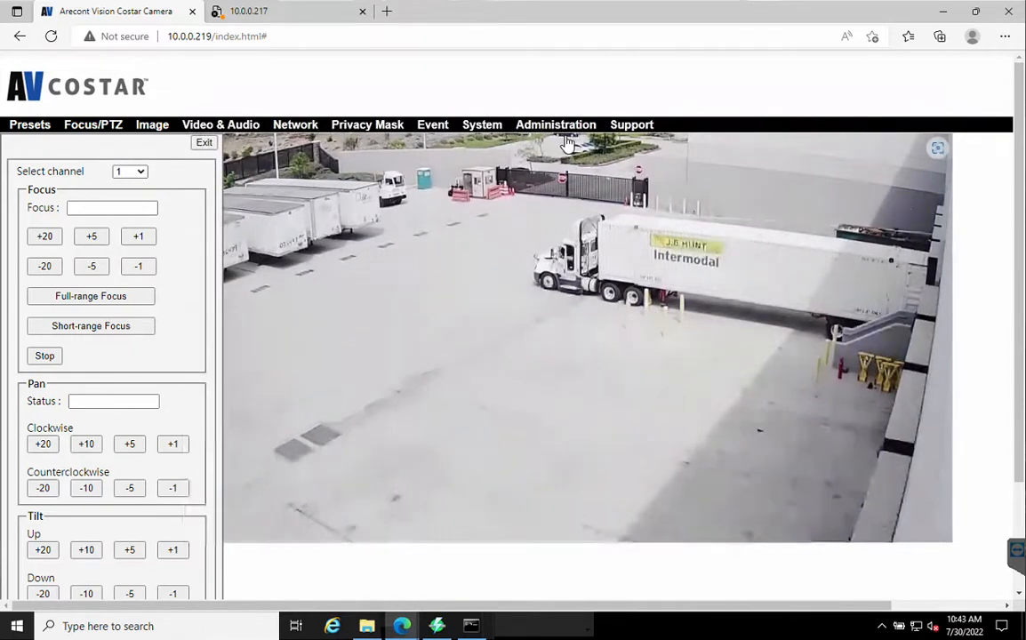
{"action": "left_click", "coordinate": [175, 554]}
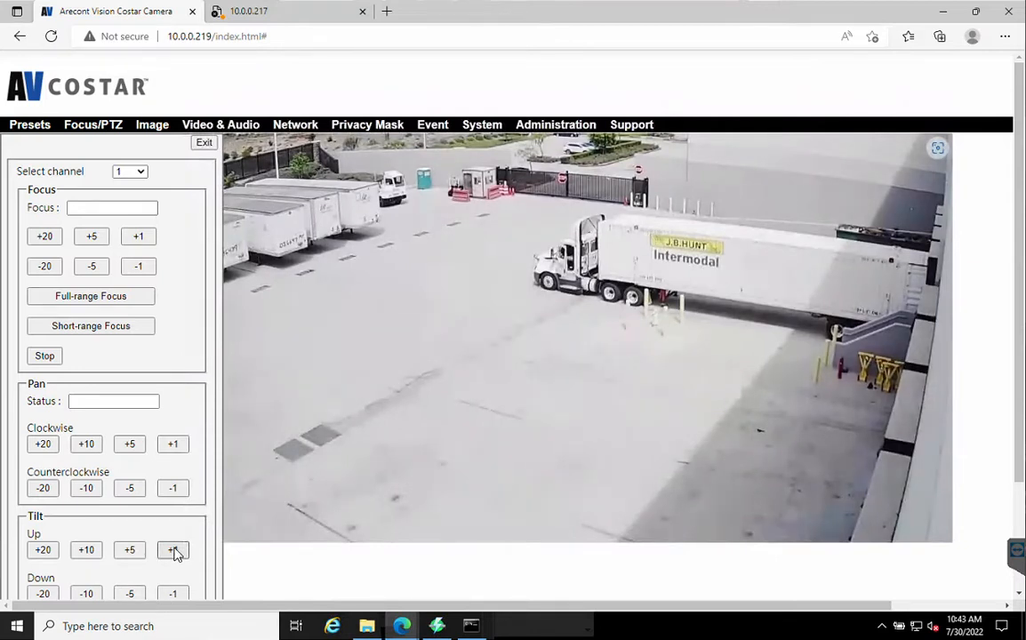
Step: Switch the Focus/PTZ controls to channel 2 and tilt it up by 5
{"action": "left_click", "coordinate": [127, 171]}
{"action": "left_click", "coordinate": [122, 201]}
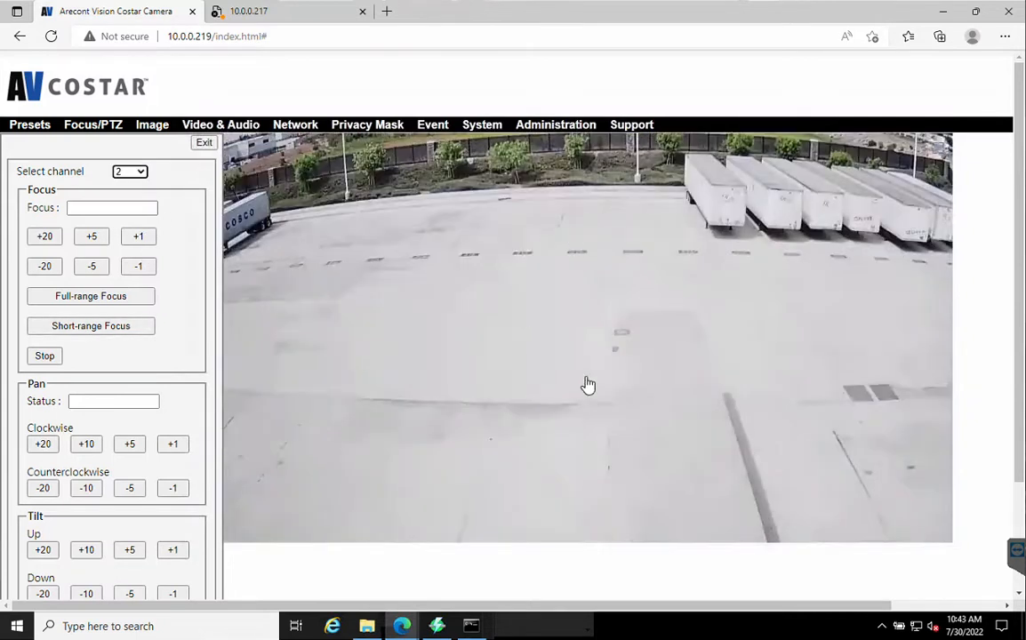
{"action": "left_click", "coordinate": [130, 552]}
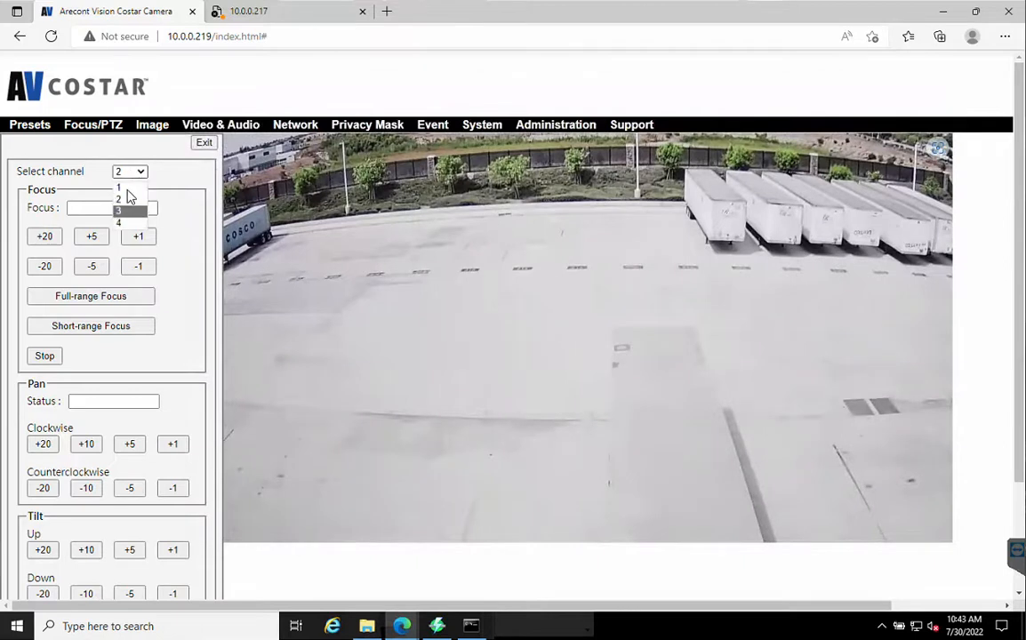
Step: Switch the Focus/PTZ controls back to channel 1 and tilt it up by 5
{"action": "left_click", "coordinate": [132, 175]}
{"action": "left_click", "coordinate": [129, 189]}
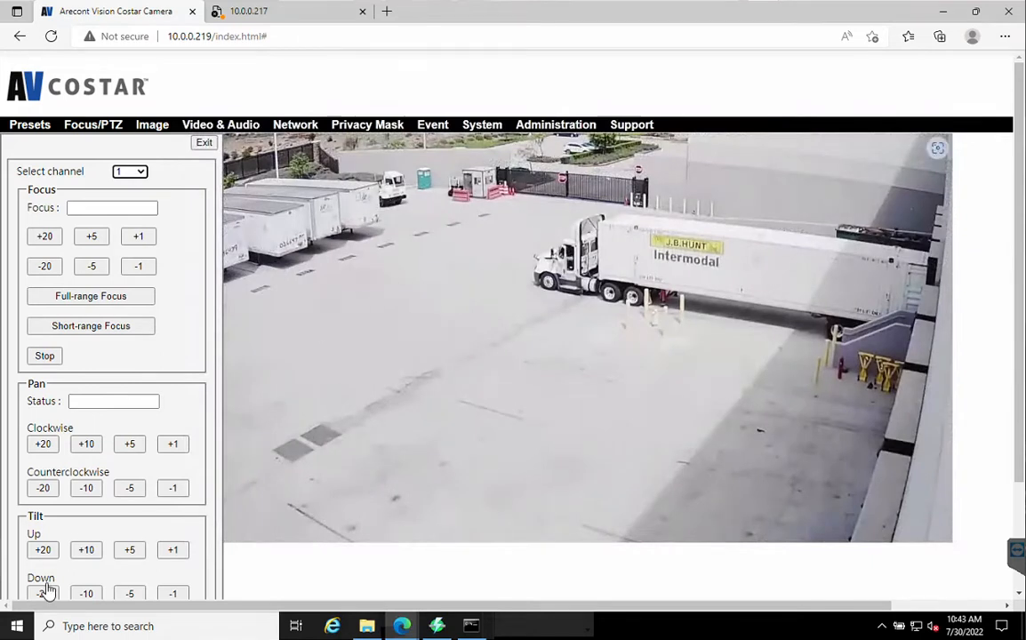
{"action": "left_click", "coordinate": [130, 551]}
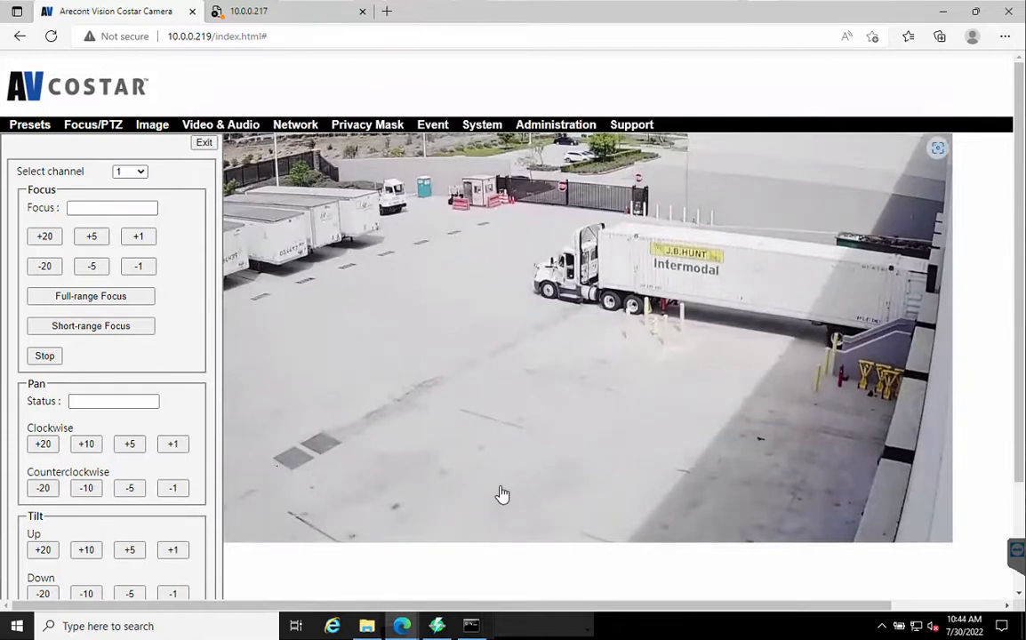
Step: Check channel 3's view, return to channel 2 and increase its zoom by 20
{"action": "left_click", "coordinate": [130, 171]}
{"action": "left_click", "coordinate": [123, 211]}
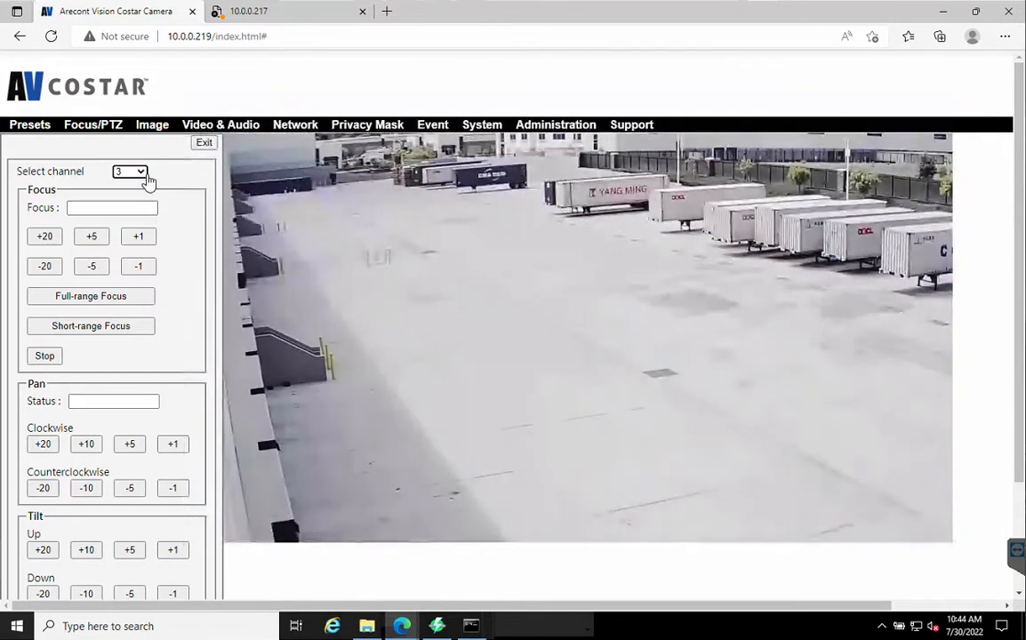
{"action": "left_click", "coordinate": [142, 173]}
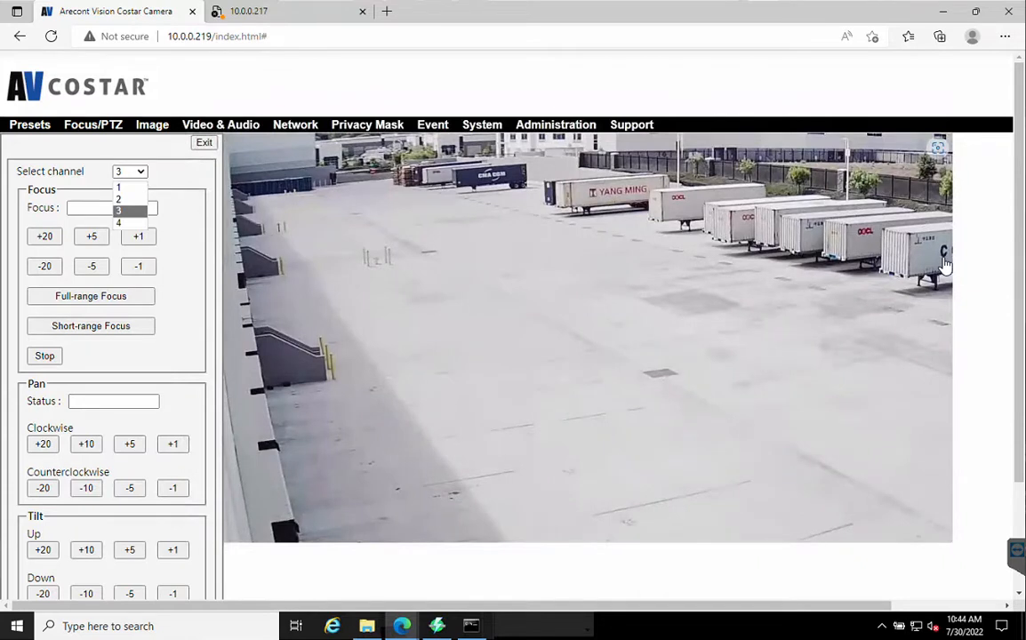
{"action": "left_click", "coordinate": [125, 201]}
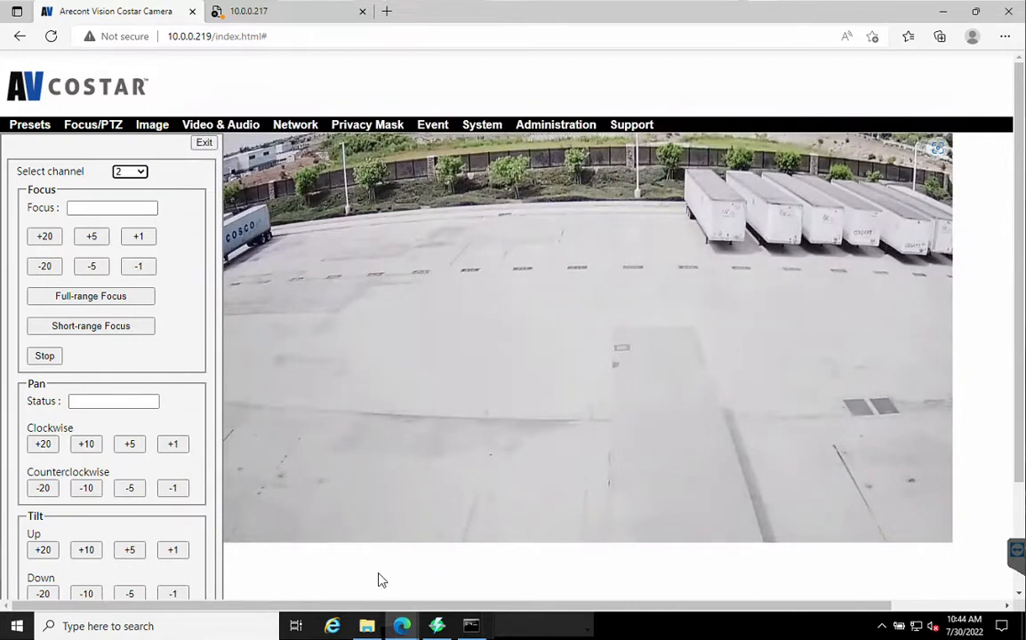
{"action": "left_click_drag", "start_coordinate": [1019, 450], "coordinate": [1002, 567]}
{"action": "scroll", "coordinate": [418, 566], "scroll_direction": "down", "scroll_amount": 3}
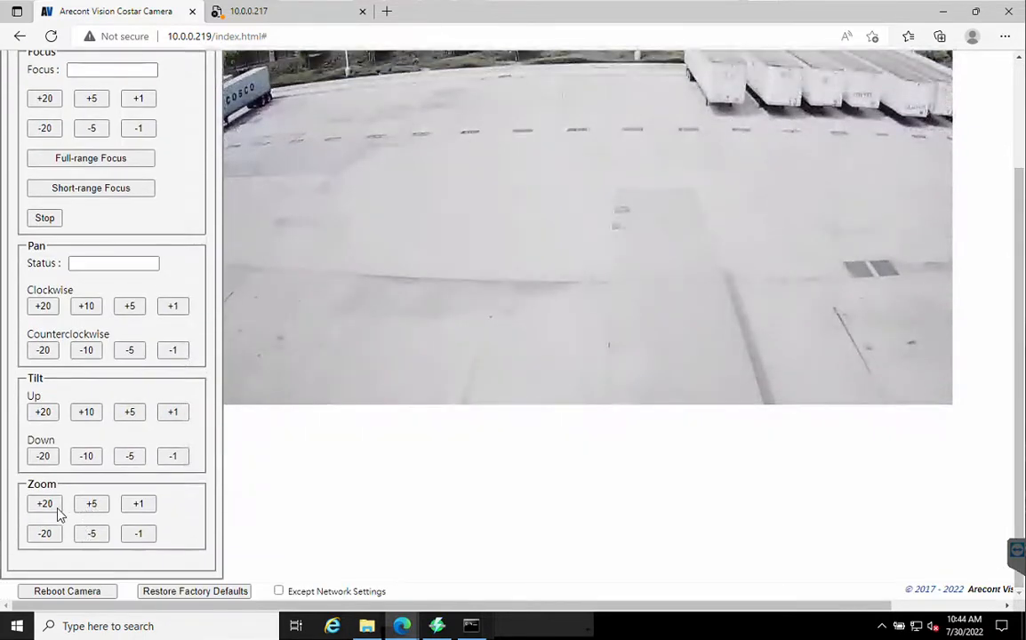
{"action": "left_click", "coordinate": [45, 504]}
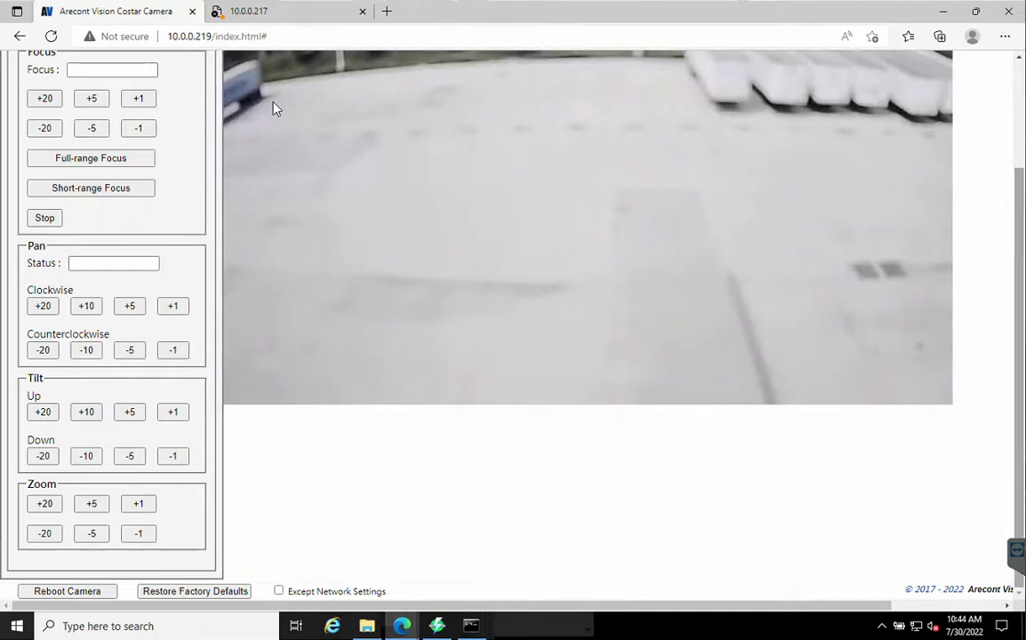
Step: Check channel 1's view, return to channel 2 and pan it counterclockwise by 20 twice
{"action": "scroll", "coordinate": [113, 89], "scroll_direction": "up", "scroll_amount": 3}
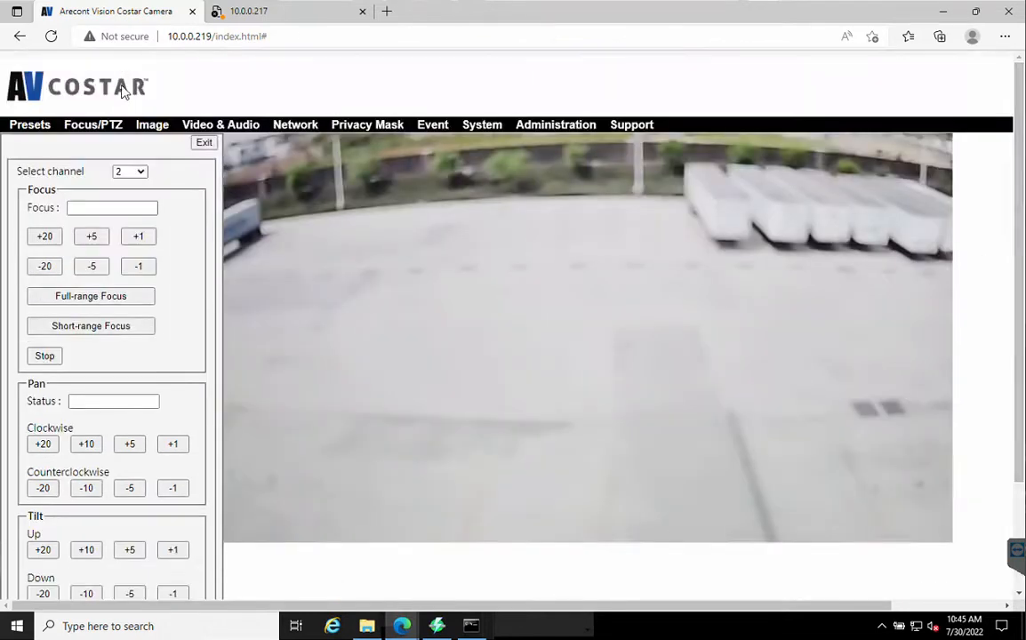
{"action": "left_click", "coordinate": [139, 172]}
{"action": "left_click", "coordinate": [132, 189]}
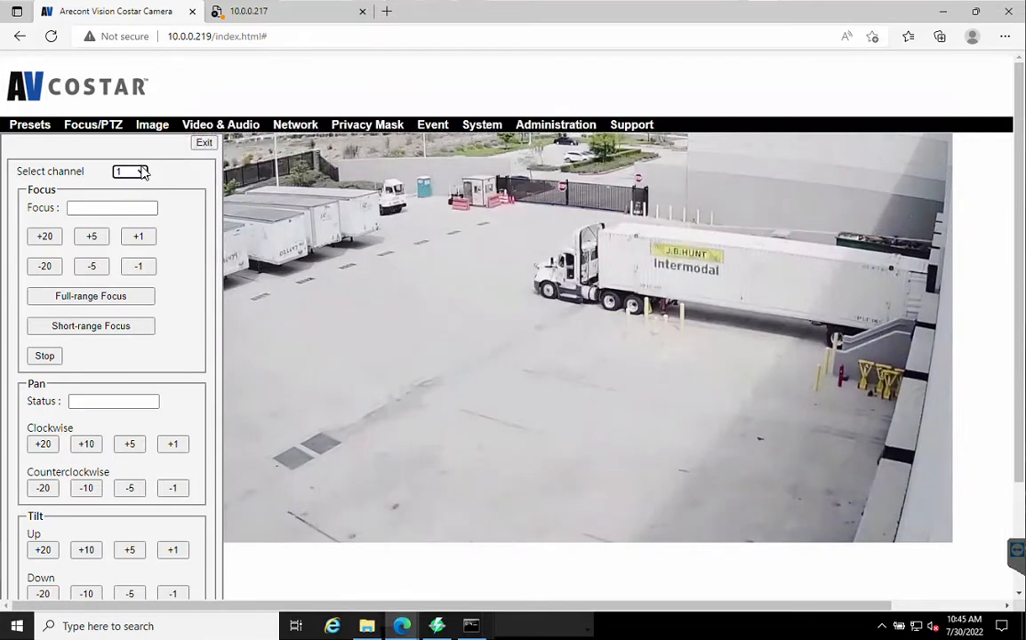
{"action": "left_click", "coordinate": [141, 174]}
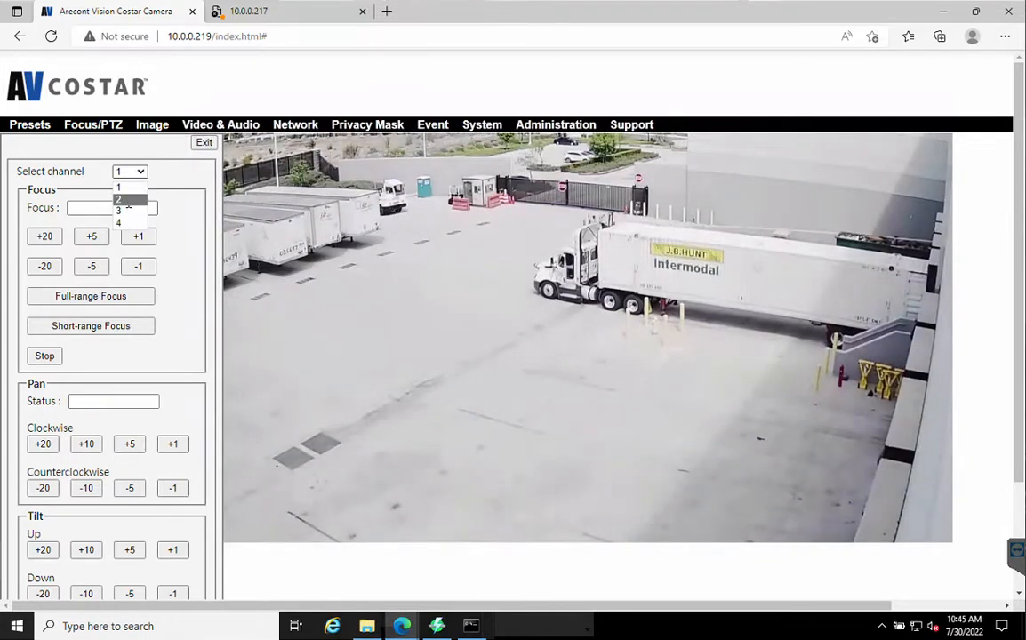
{"action": "left_click", "coordinate": [127, 201]}
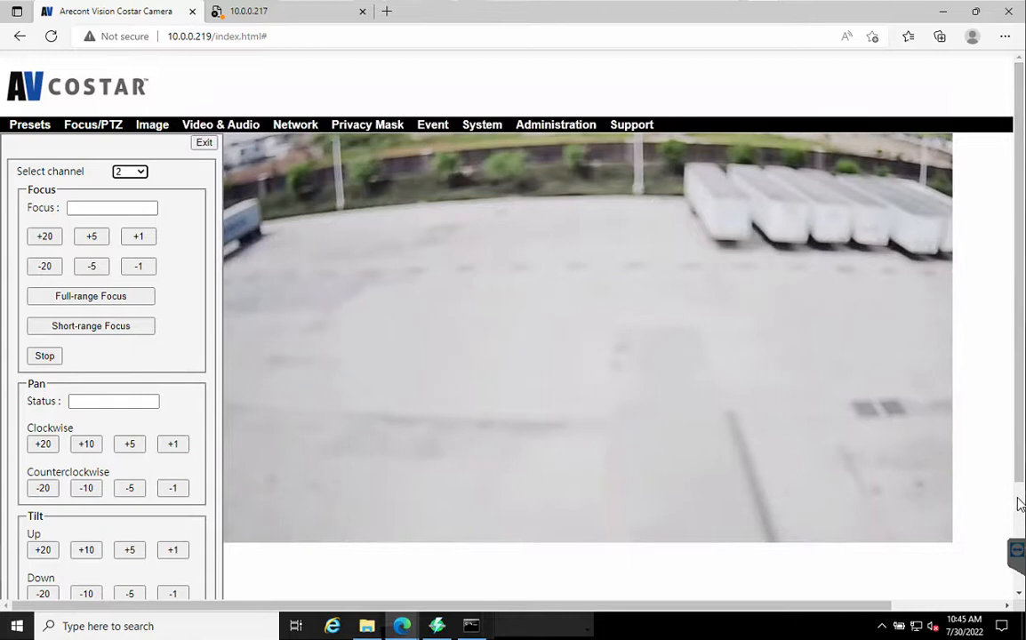
{"action": "scroll", "coordinate": [1020, 541], "scroll_direction": "down", "scroll_amount": 2}
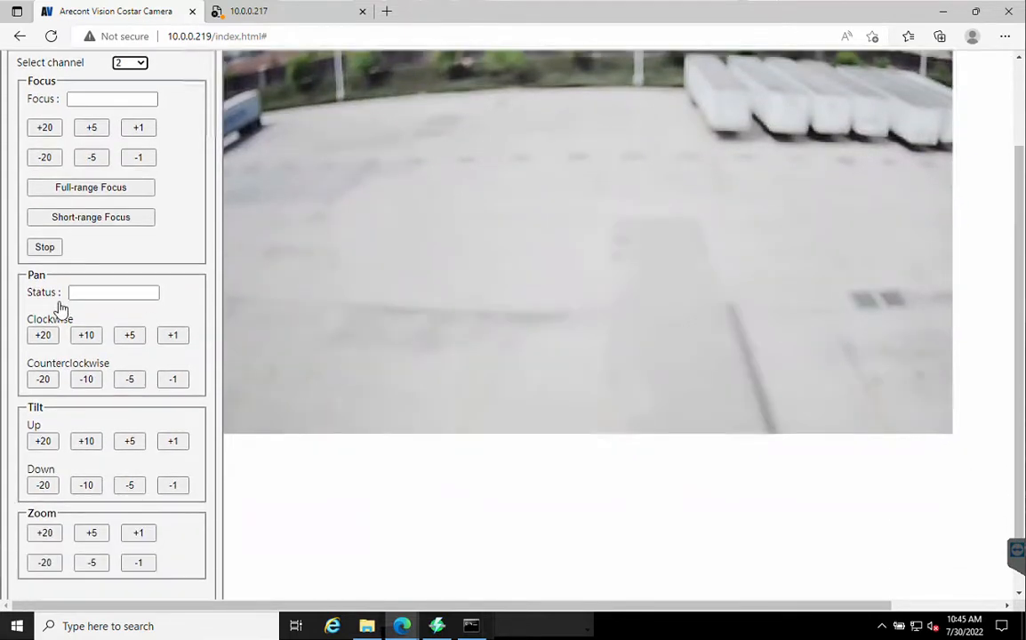
{"action": "left_click", "coordinate": [44, 381]}
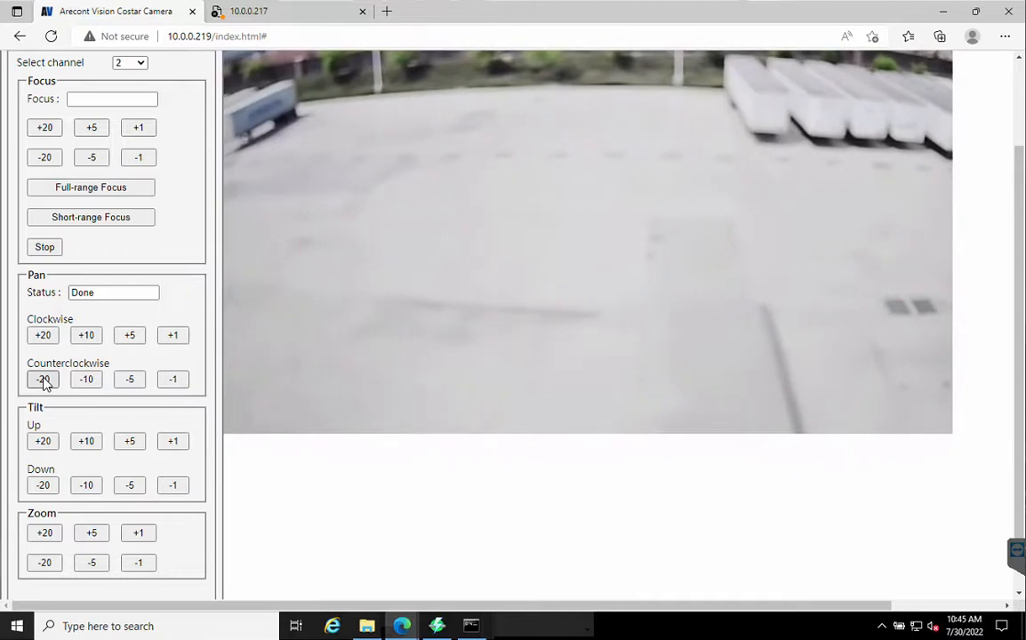
{"action": "left_click", "coordinate": [44, 381]}
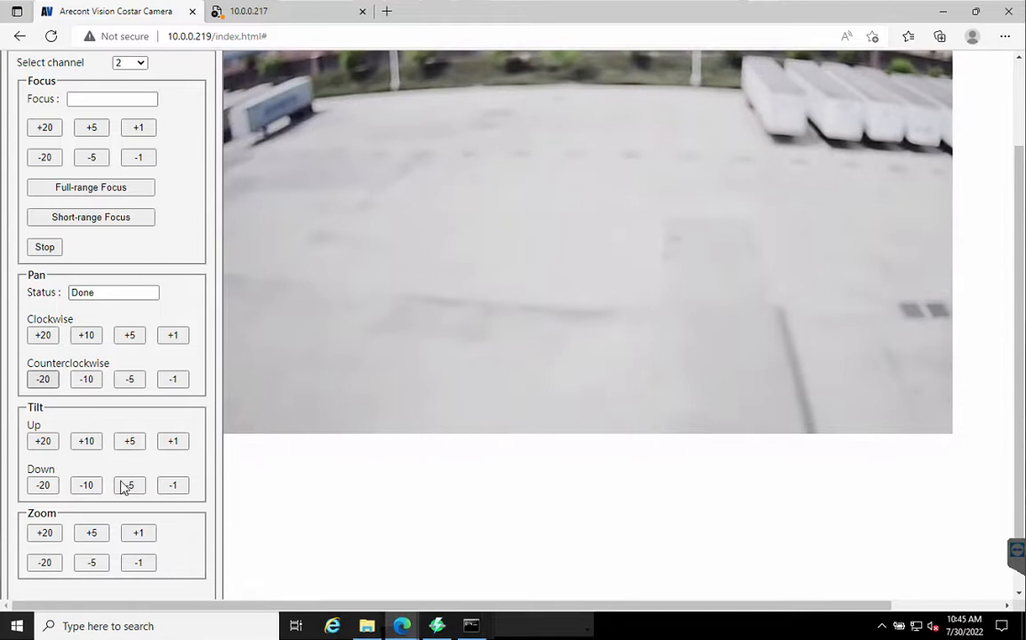
Step: Increase channel 2's zoom by another 20, and tilt it up by 20 and down by 10
{"action": "left_click", "coordinate": [44, 534]}
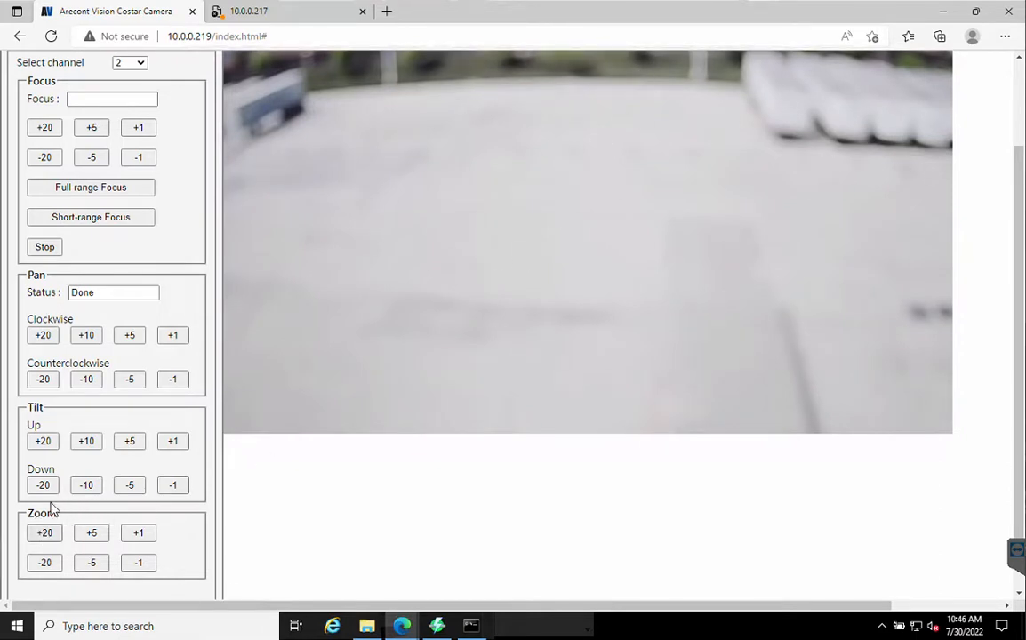
{"action": "left_click", "coordinate": [49, 446]}
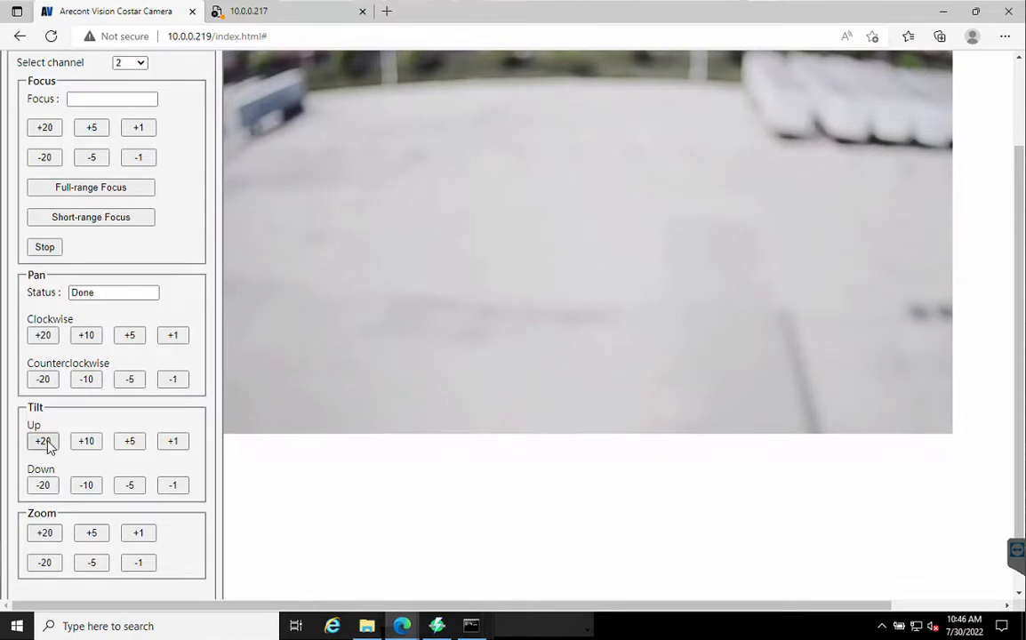
{"action": "left_click", "coordinate": [87, 488]}
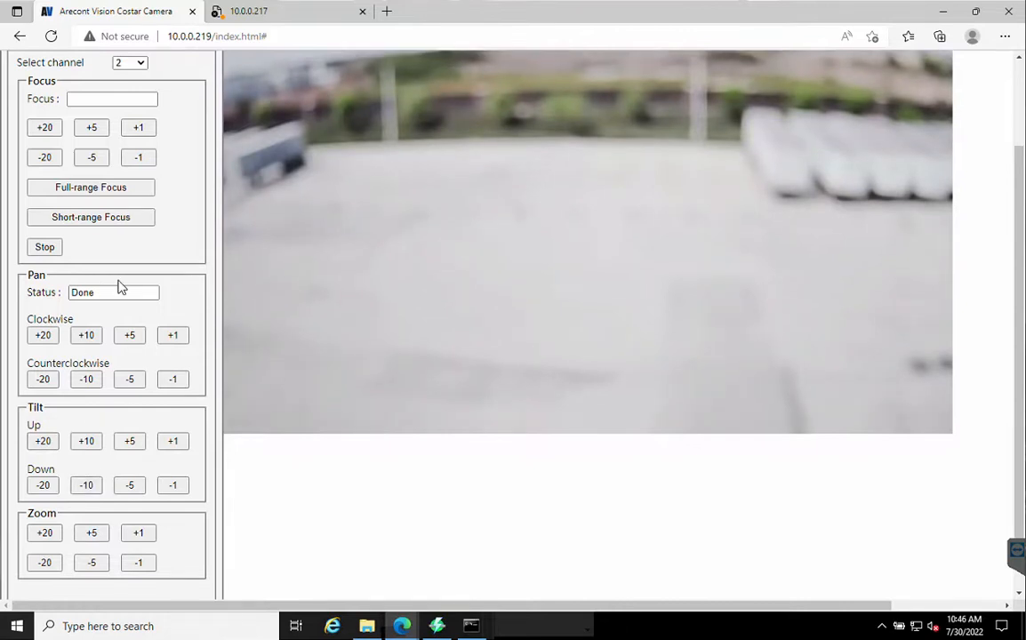
Step: Sharpen channel 2's image by raising its focus by 20 four times
{"action": "left_click", "coordinate": [47, 129]}
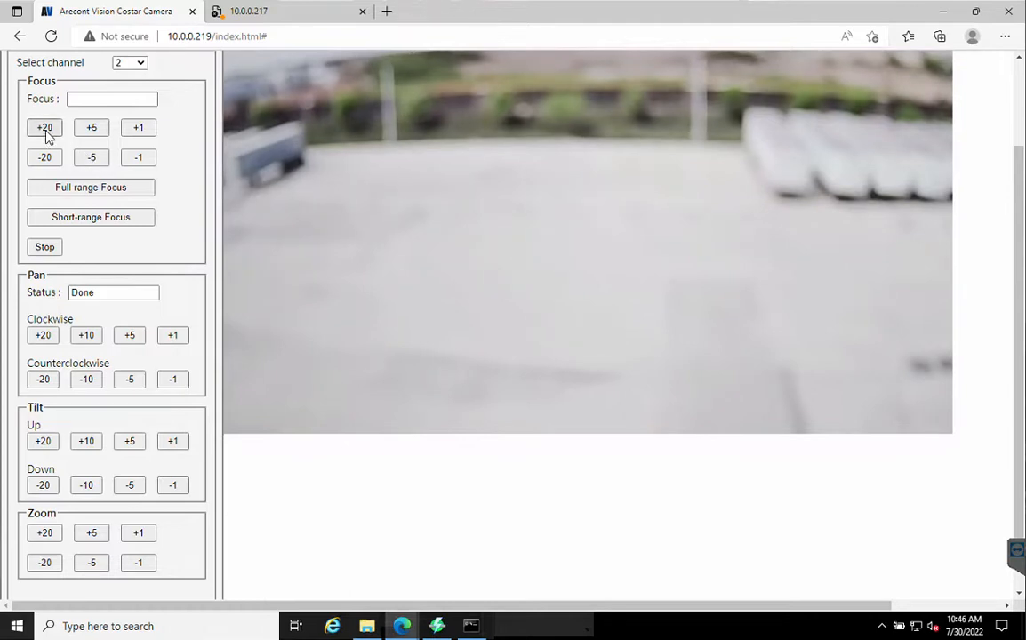
{"action": "left_click", "coordinate": [46, 132]}
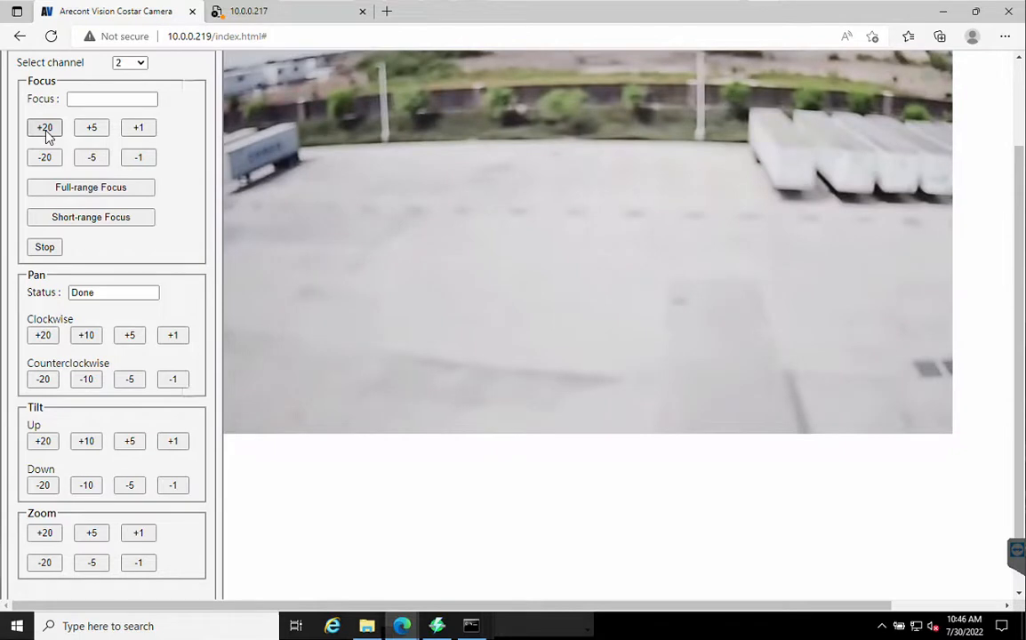
{"action": "left_click", "coordinate": [46, 132]}
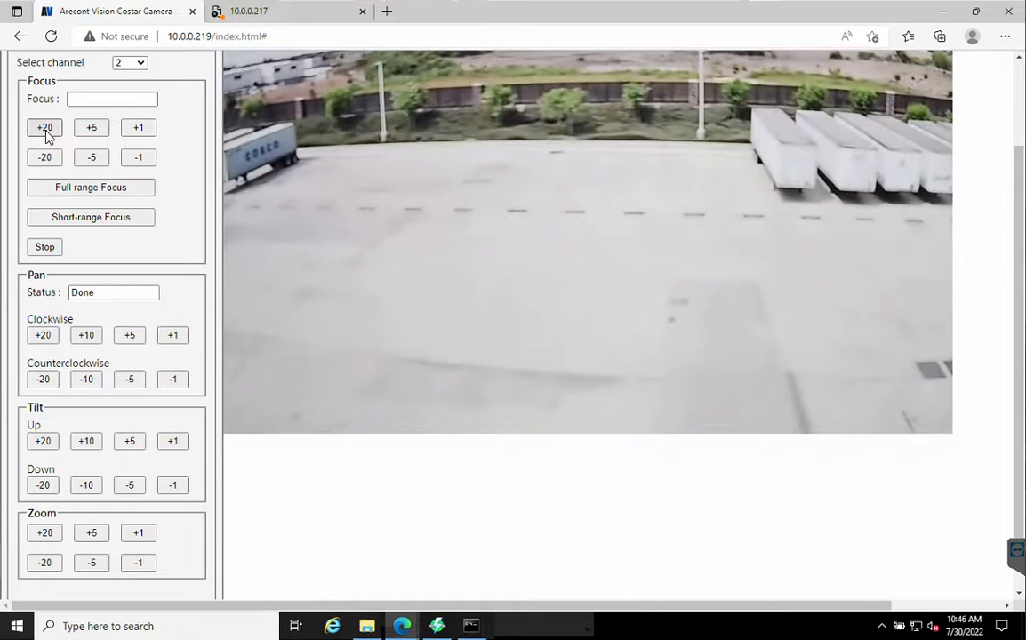
{"action": "left_click", "coordinate": [46, 131]}
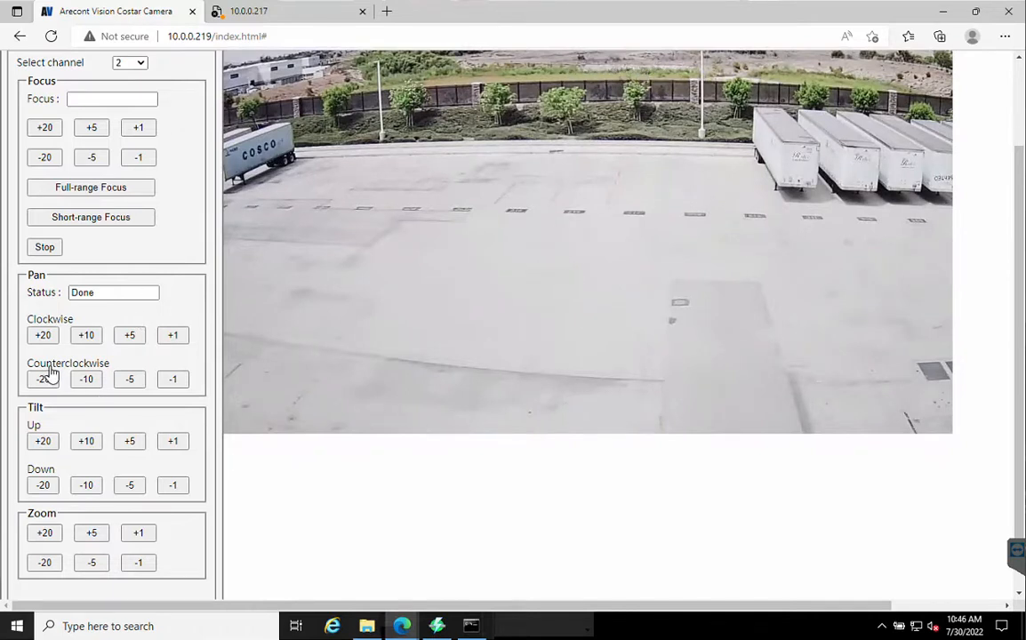
Step: Pan channel 2 counterclockwise by 5, and tilt it down by 5 twice and by 1 once
{"action": "left_click", "coordinate": [128, 379]}
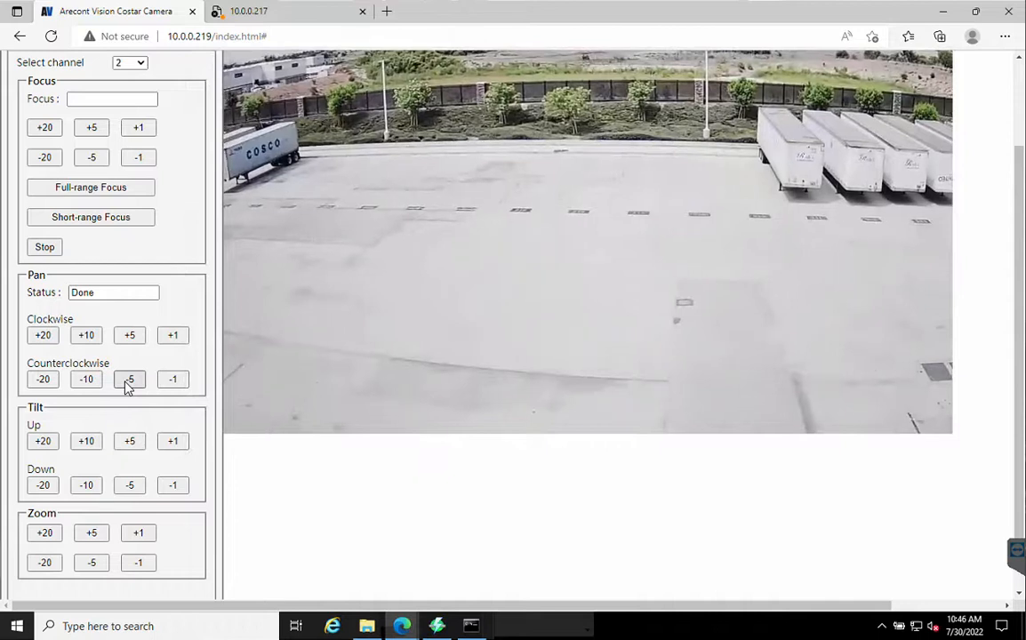
{"action": "left_click", "coordinate": [135, 488]}
{"action": "left_click", "coordinate": [135, 489]}
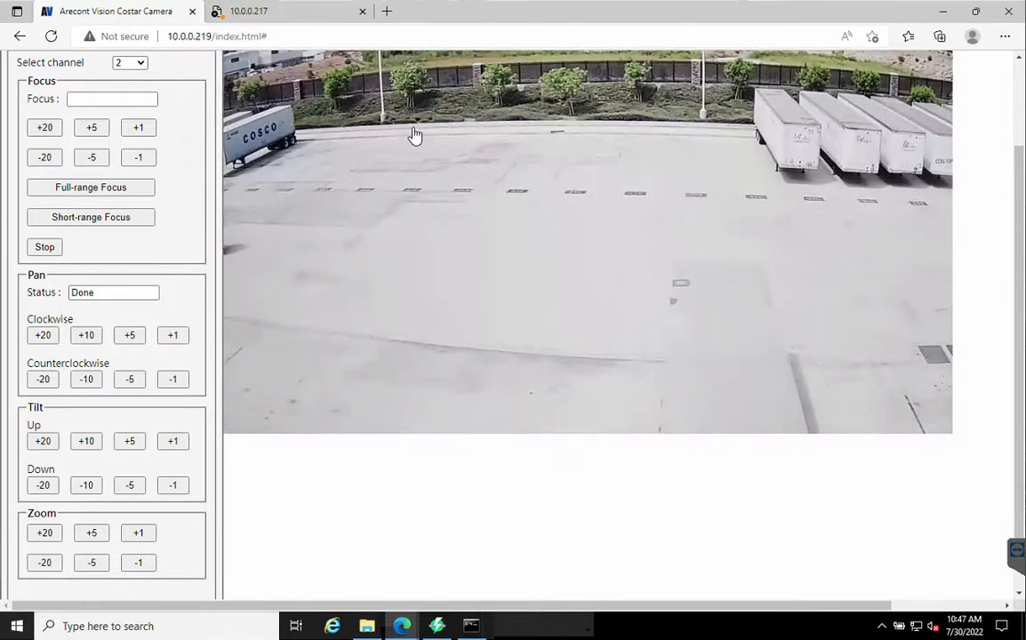
{"action": "left_click", "coordinate": [174, 486]}
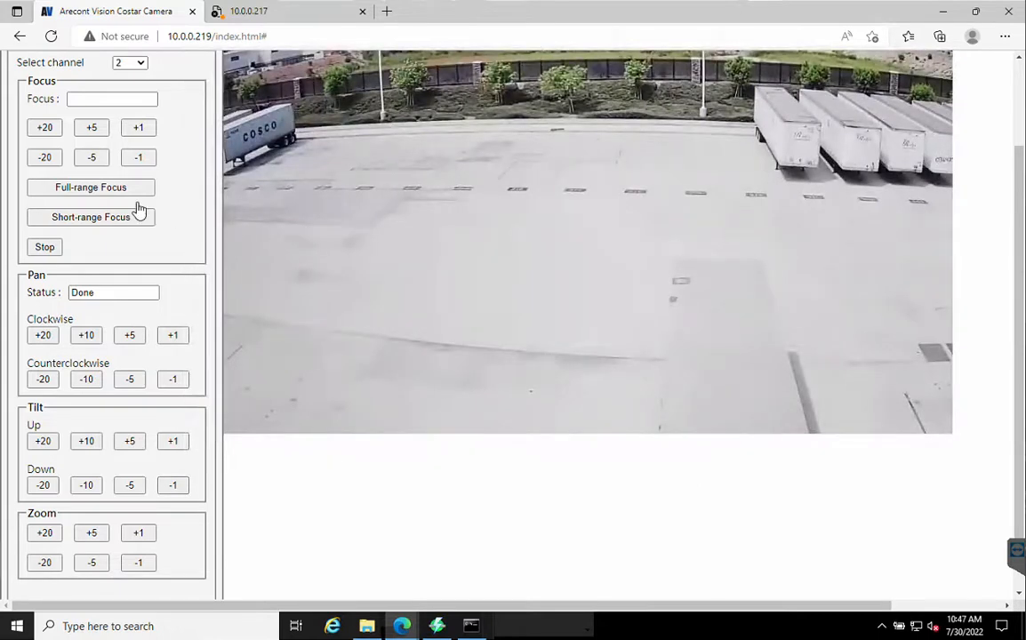
Step: Shift channel 2's focus by +5 and back by -5, and switch to channel 3 and raise its focus by 1 twice
{"action": "left_click", "coordinate": [92, 128]}
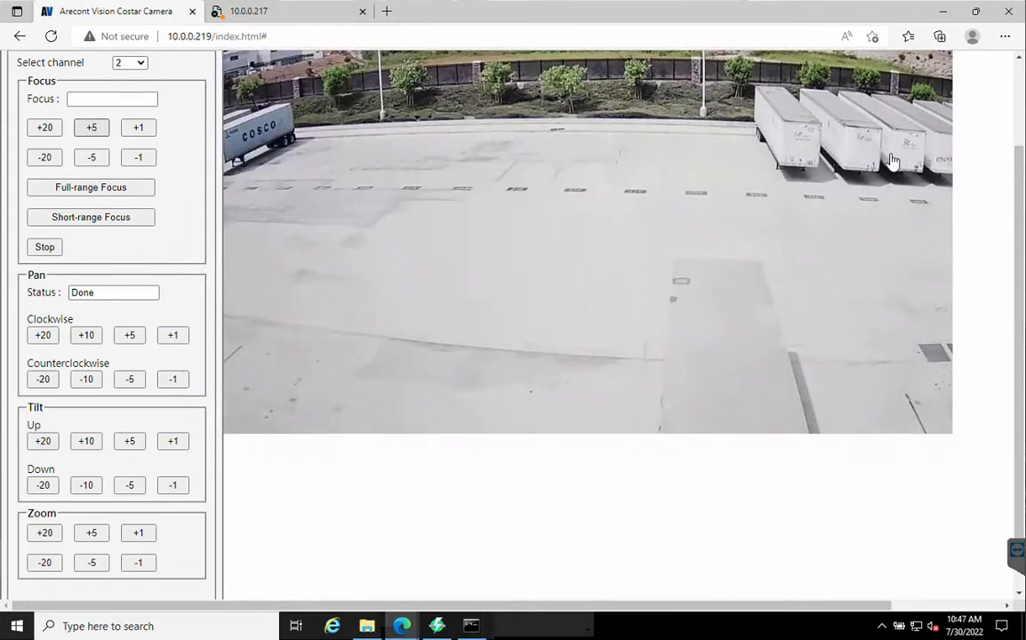
{"action": "left_click", "coordinate": [89, 158]}
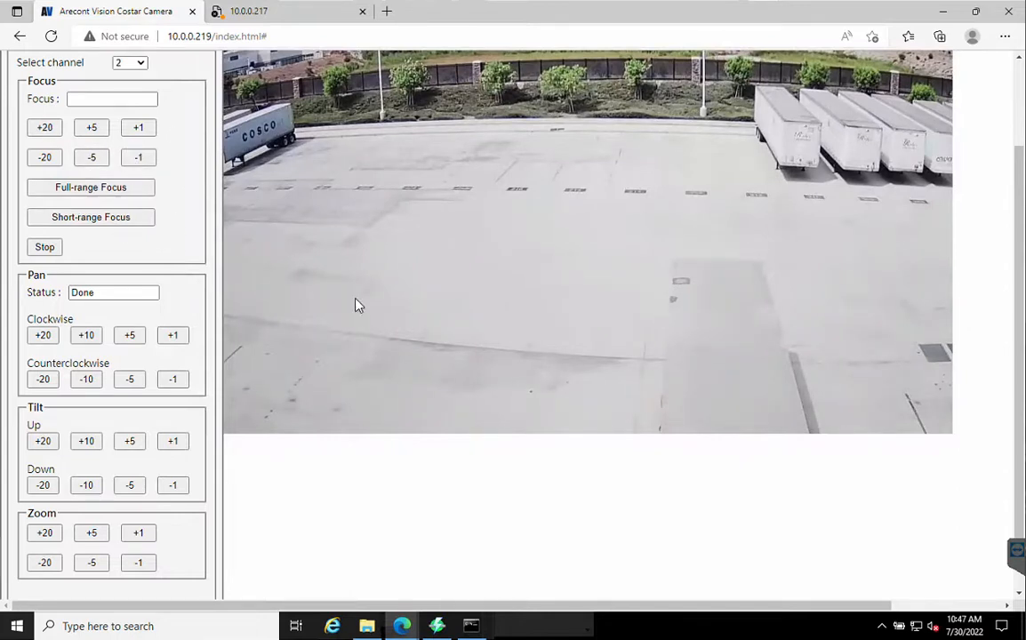
{"action": "left_click", "coordinate": [140, 66]}
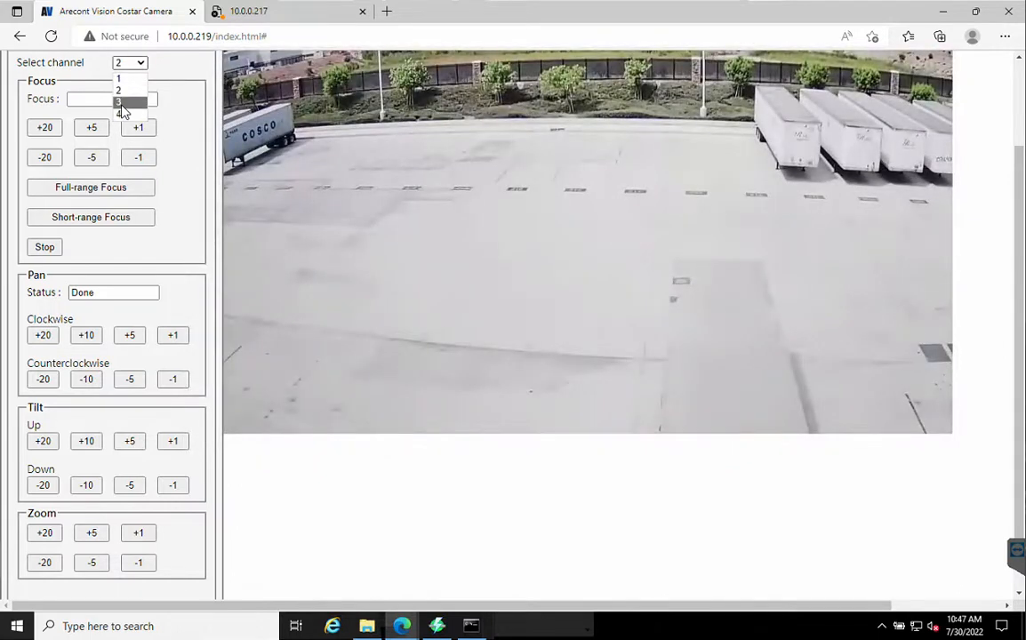
{"action": "left_click", "coordinate": [122, 103]}
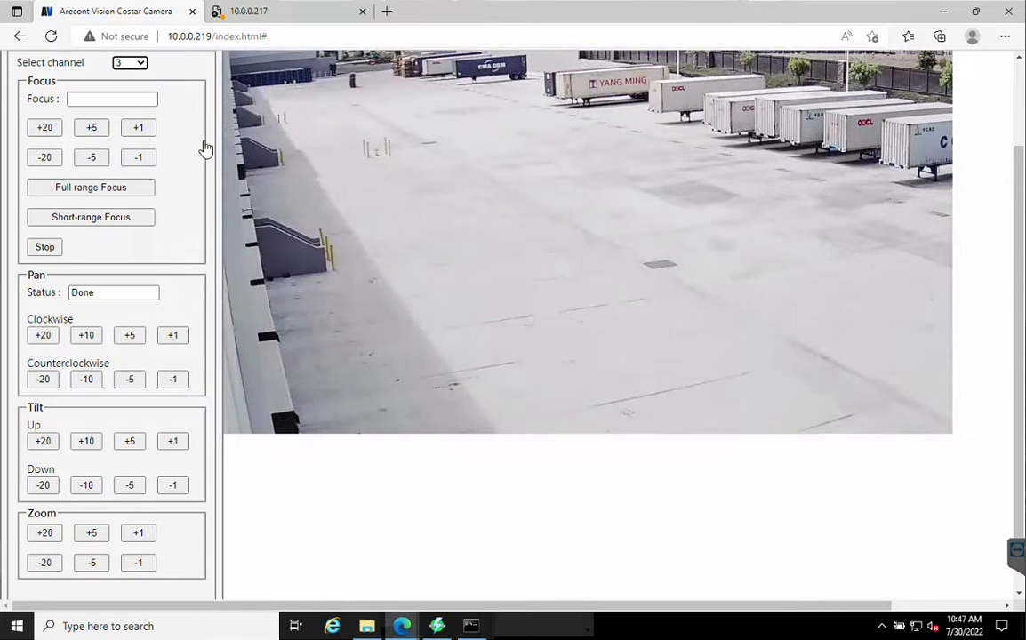
{"action": "left_click", "coordinate": [139, 130]}
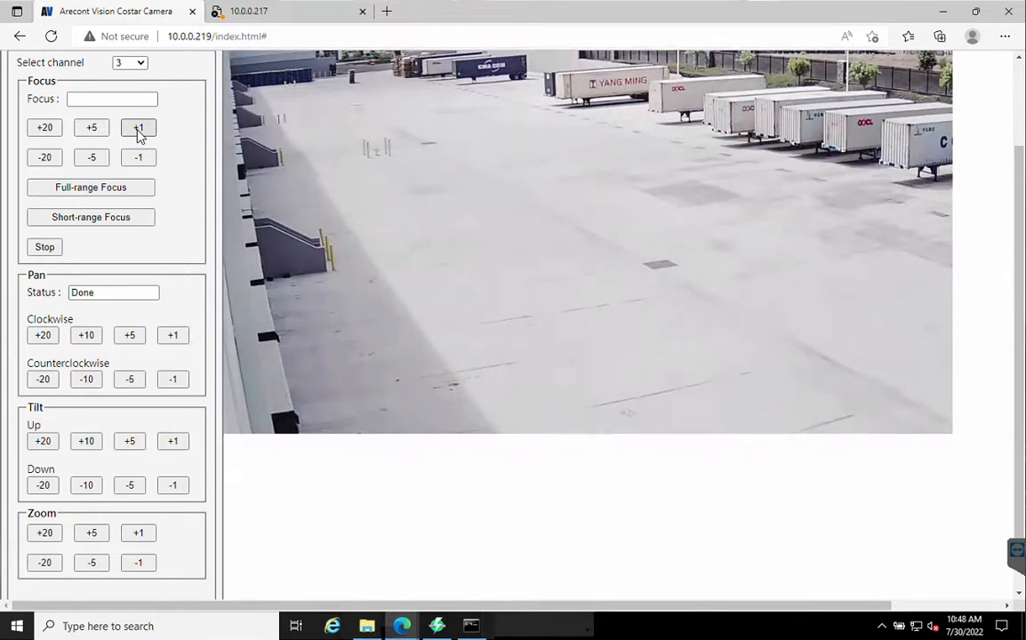
{"action": "left_click", "coordinate": [138, 133]}
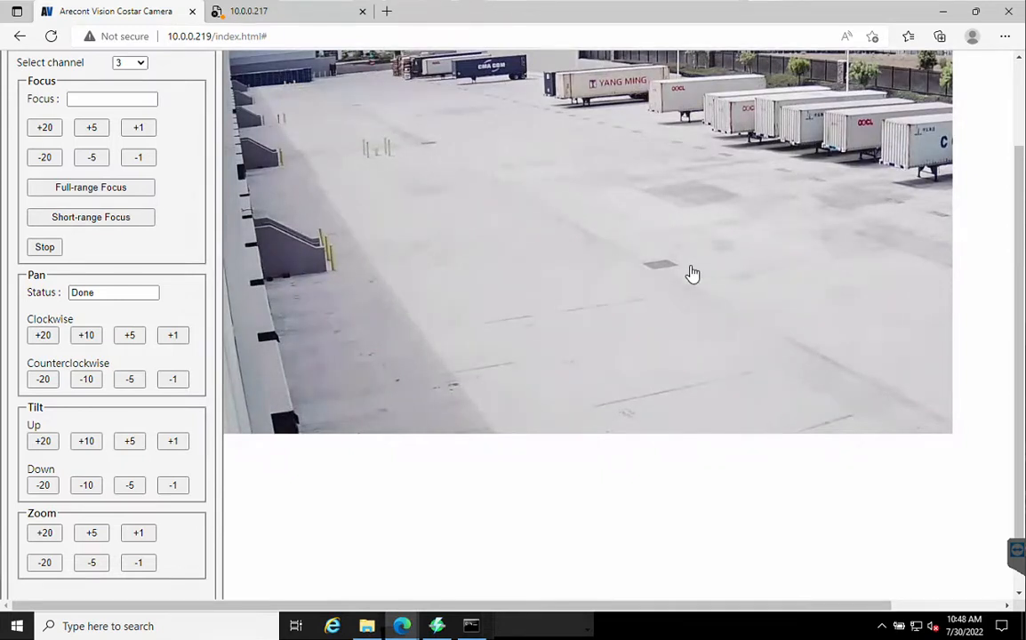
Step: Switch the Focus/PTZ controls to channel 4 and examine its full view
{"action": "left_click", "coordinate": [141, 65]}
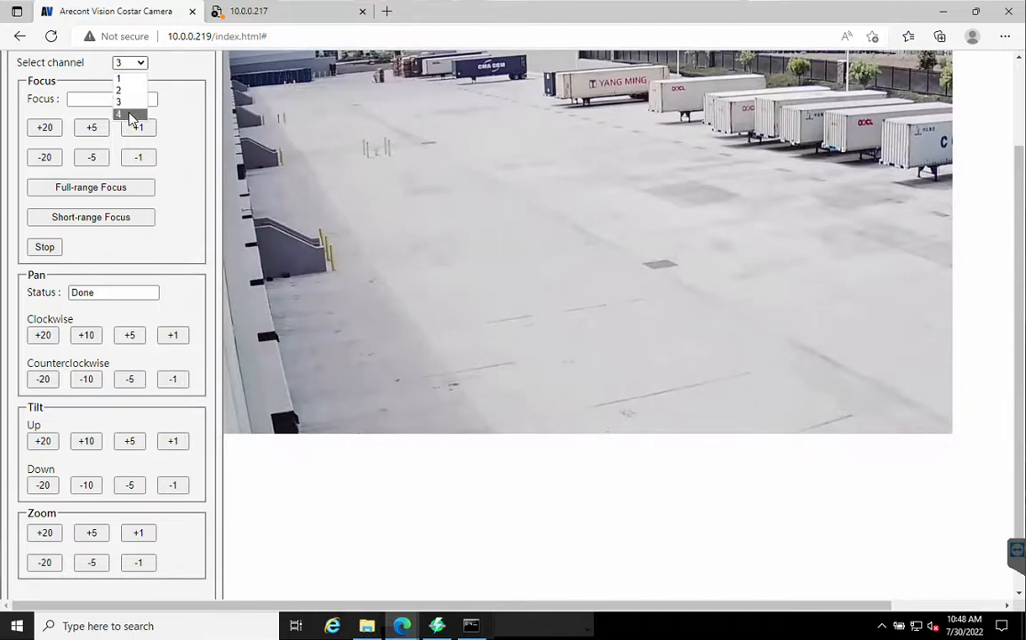
{"action": "left_click", "coordinate": [131, 115]}
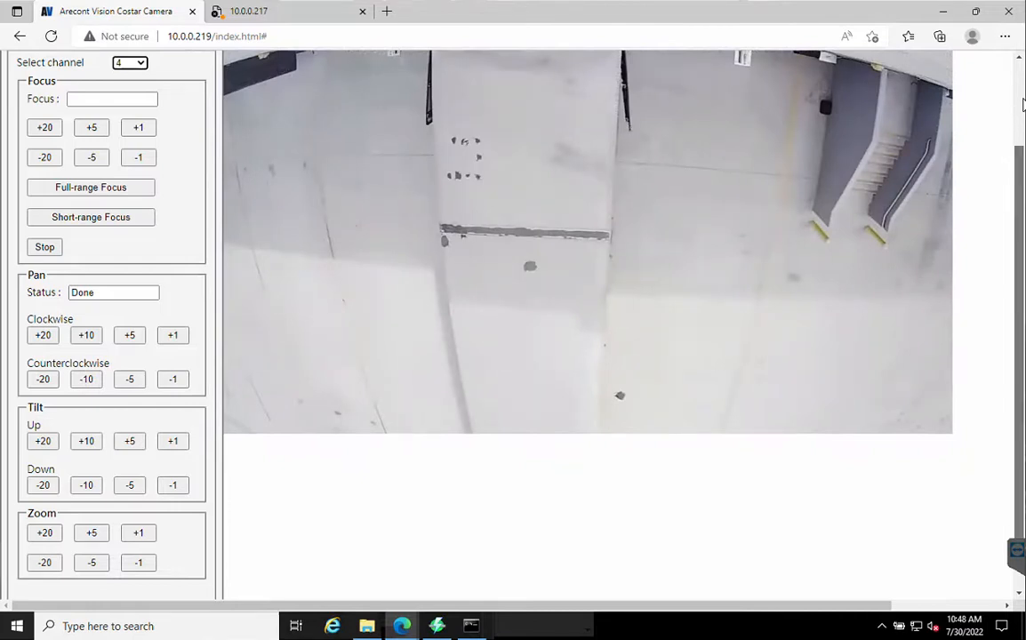
{"action": "scroll", "coordinate": [1023, 104], "scroll_direction": "up", "scroll_amount": 2}
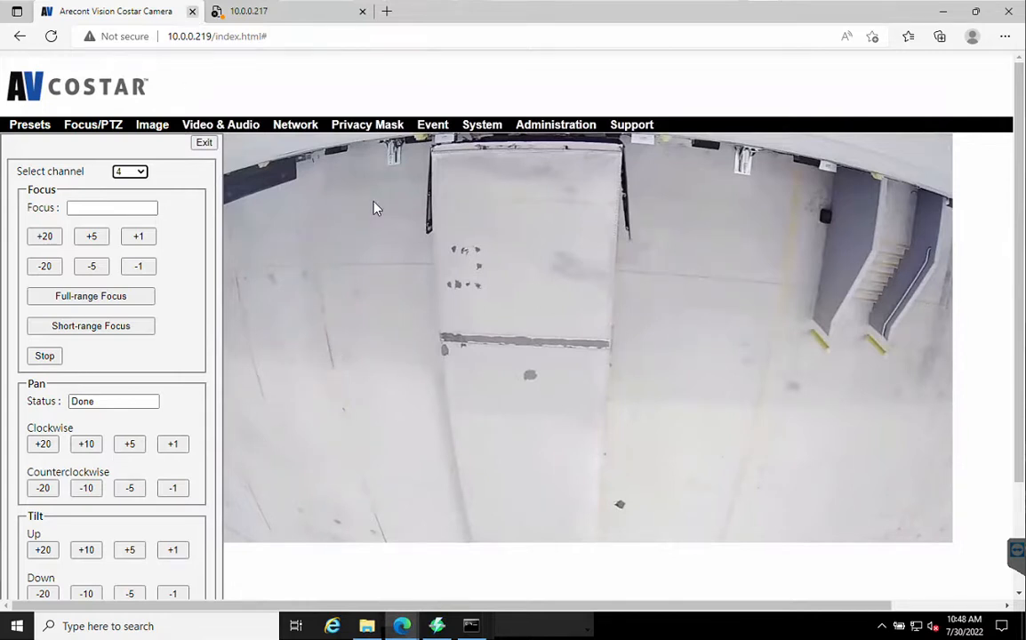
Step: Close the 10.0.0.219 camera page, sign in to the 10.0.0.217 camera with the account password, and dismiss the offer to save it
{"action": "key", "text": "ctrl+w"}
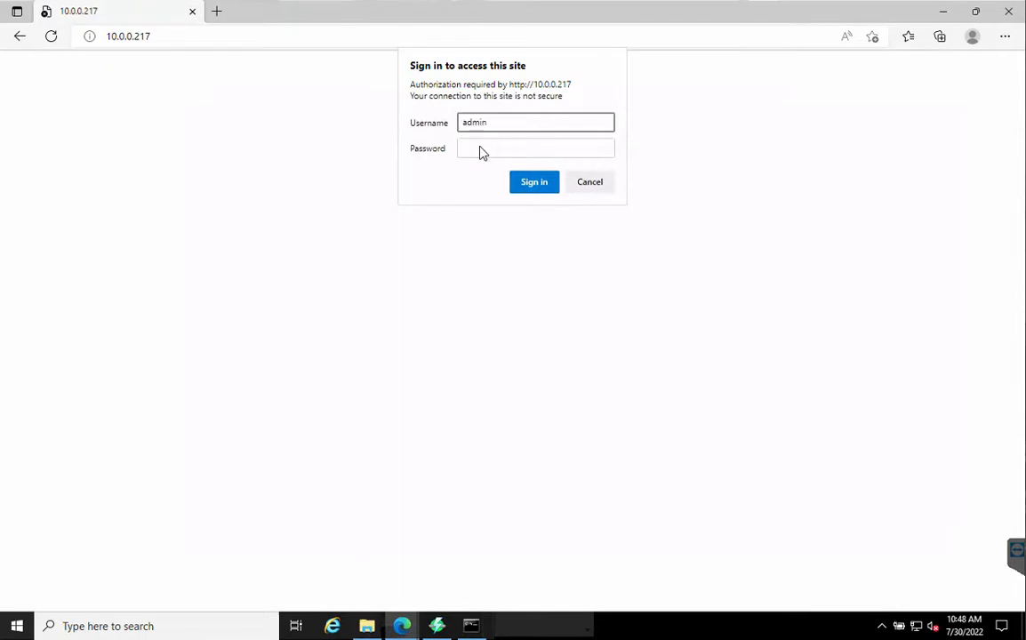
{"action": "left_click", "coordinate": [480, 146]}
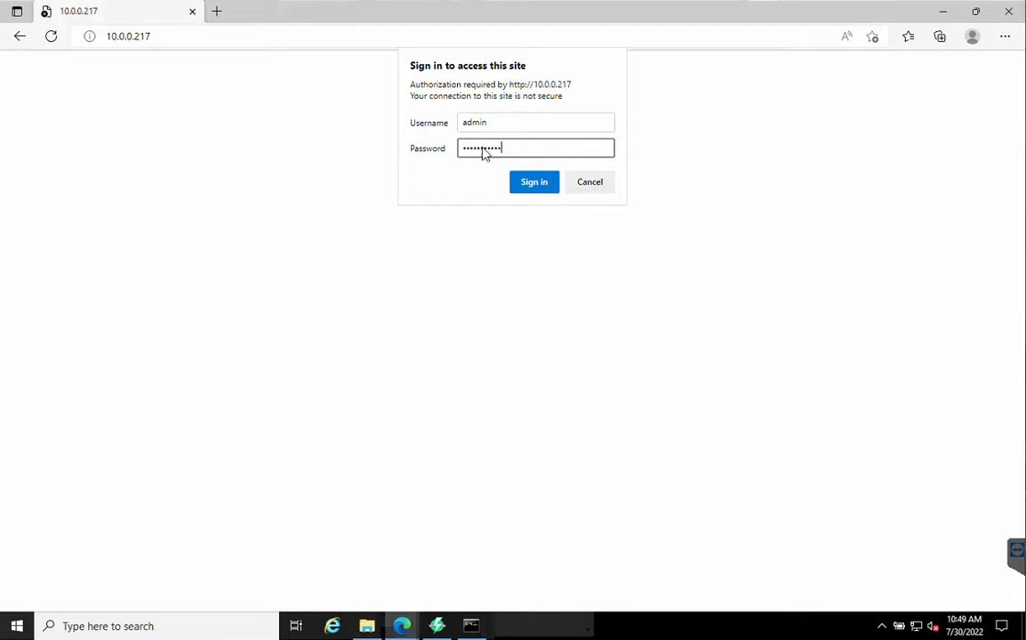
{"action": "key", "text": "Return"}
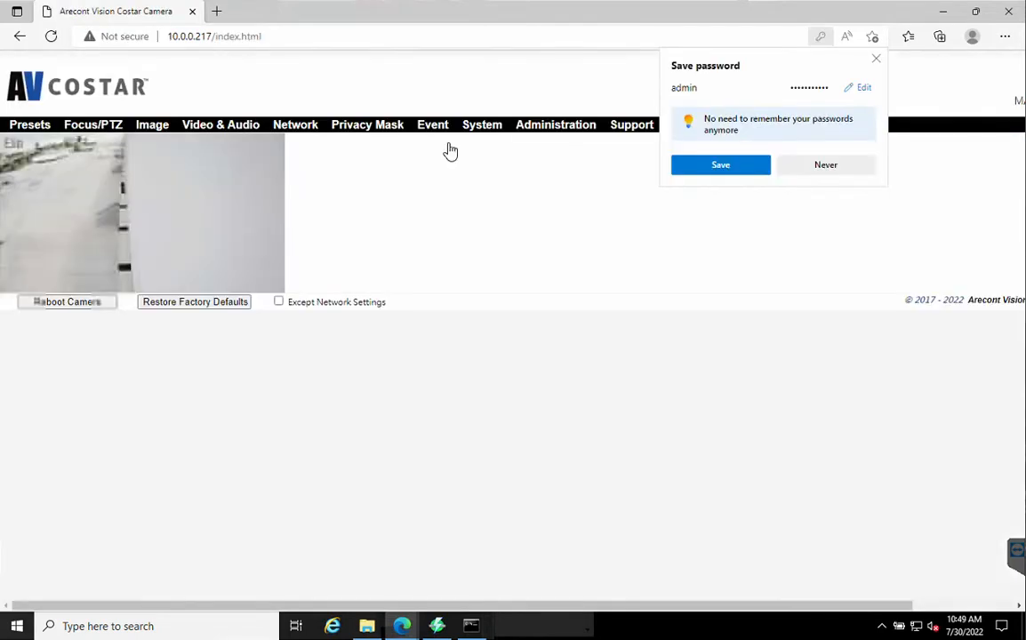
{"action": "left_click", "coordinate": [879, 64]}
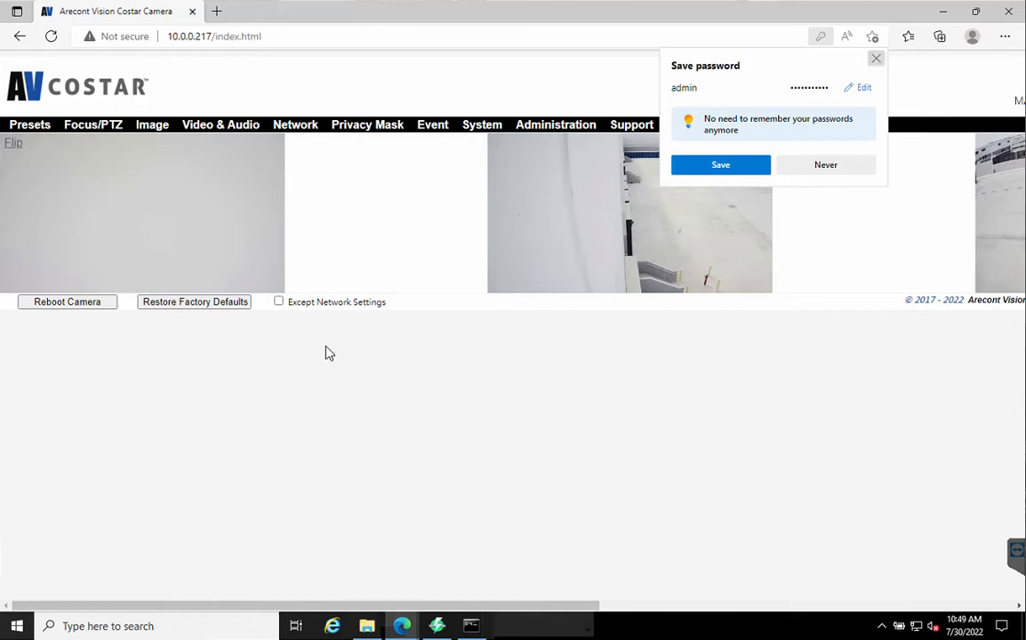
Step: Open the Focus/PTZ controls and pan channel 1 counterclockwise by 20
{"action": "left_click", "coordinate": [93, 127]}
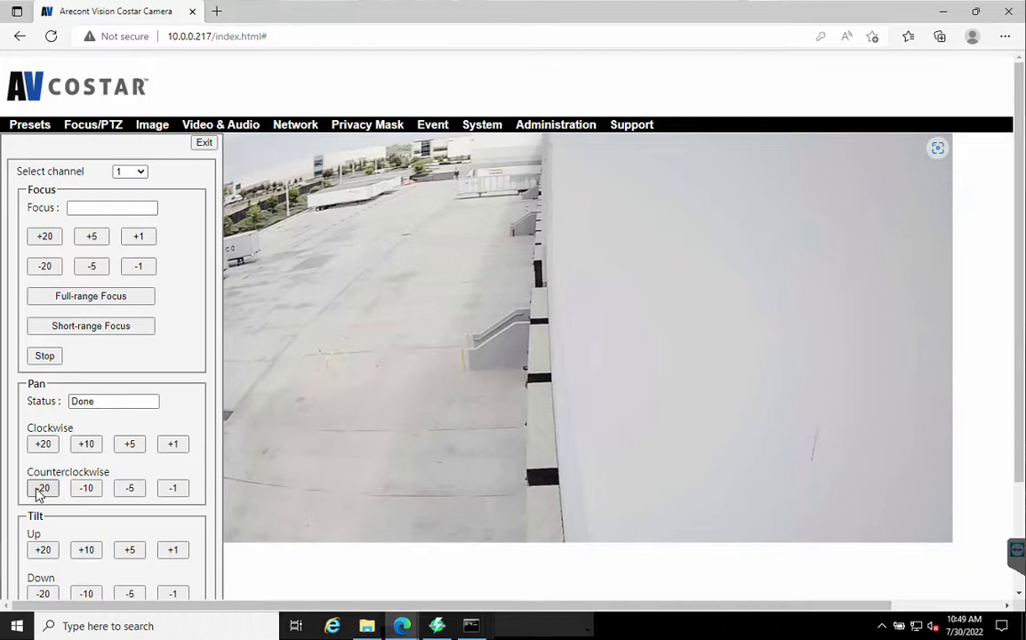
{"action": "left_click", "coordinate": [36, 489]}
Step: Switch to channel 2 and try to tilt it up by 20 and zoom it in by 20
{"action": "left_click", "coordinate": [135, 174]}
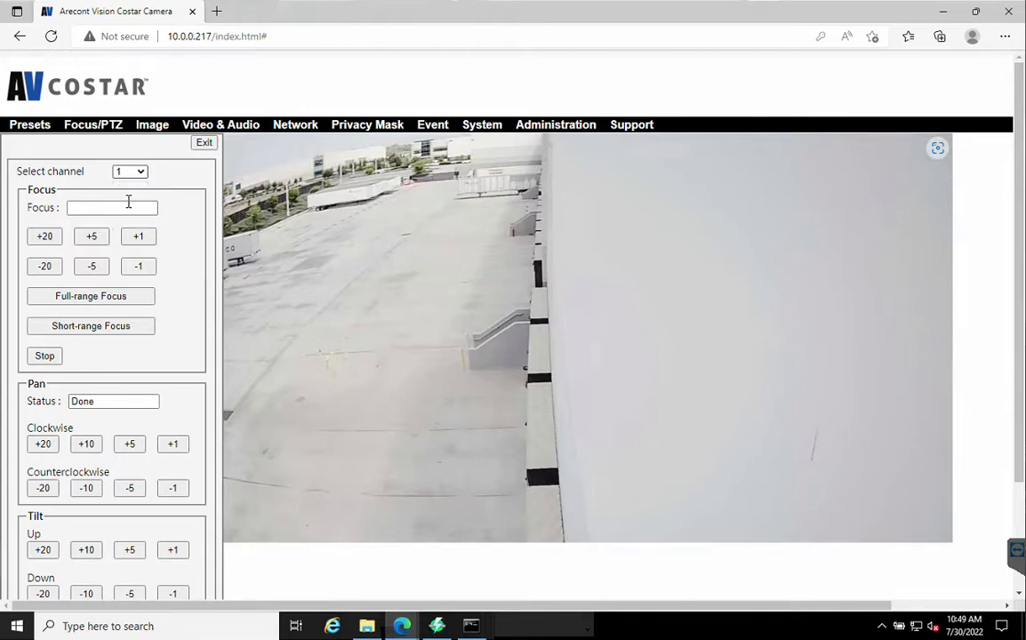
{"action": "key", "text": "Down"}
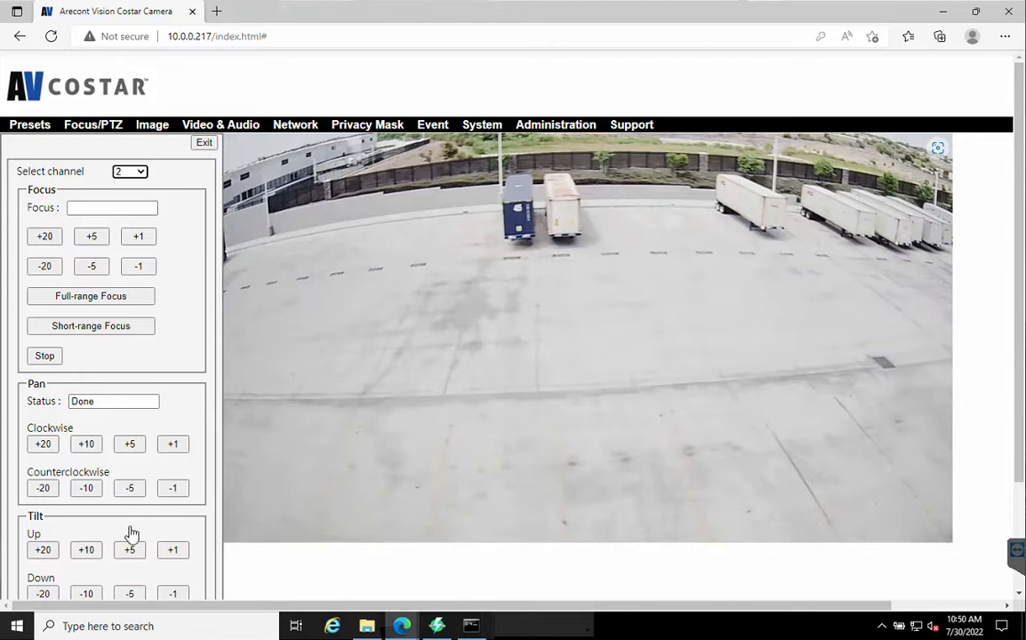
{"action": "left_click", "coordinate": [42, 550]}
{"action": "scroll", "coordinate": [119, 522], "scroll_direction": "down", "scroll_amount": 1}
{"action": "scroll", "coordinate": [121, 525], "scroll_direction": "down", "scroll_amount": 1}
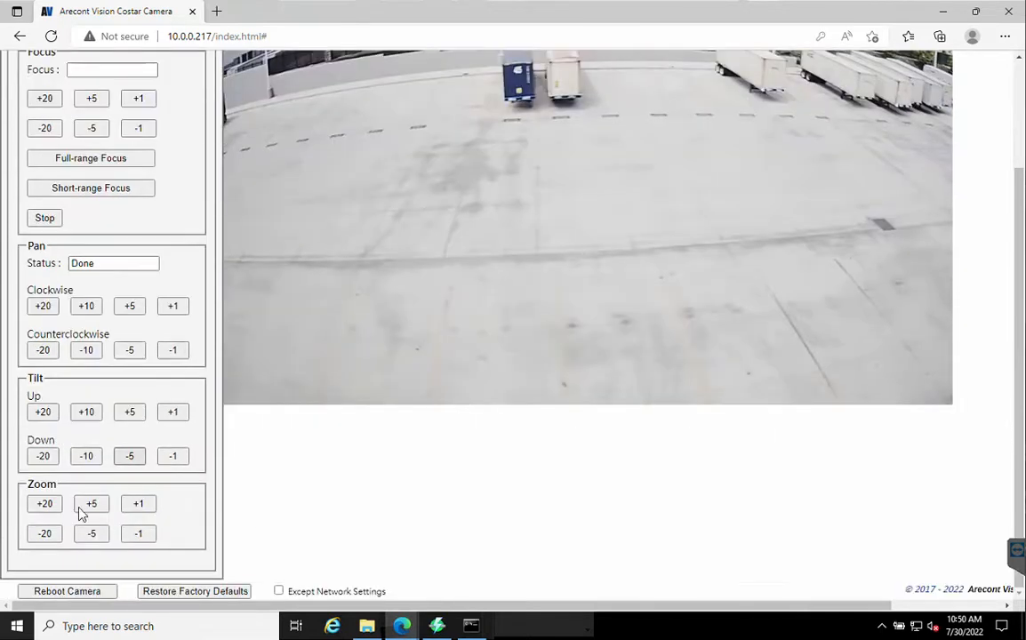
{"action": "left_click", "coordinate": [48, 507]}
{"action": "scroll", "coordinate": [725, 313], "scroll_direction": "up", "scroll_amount": 3}
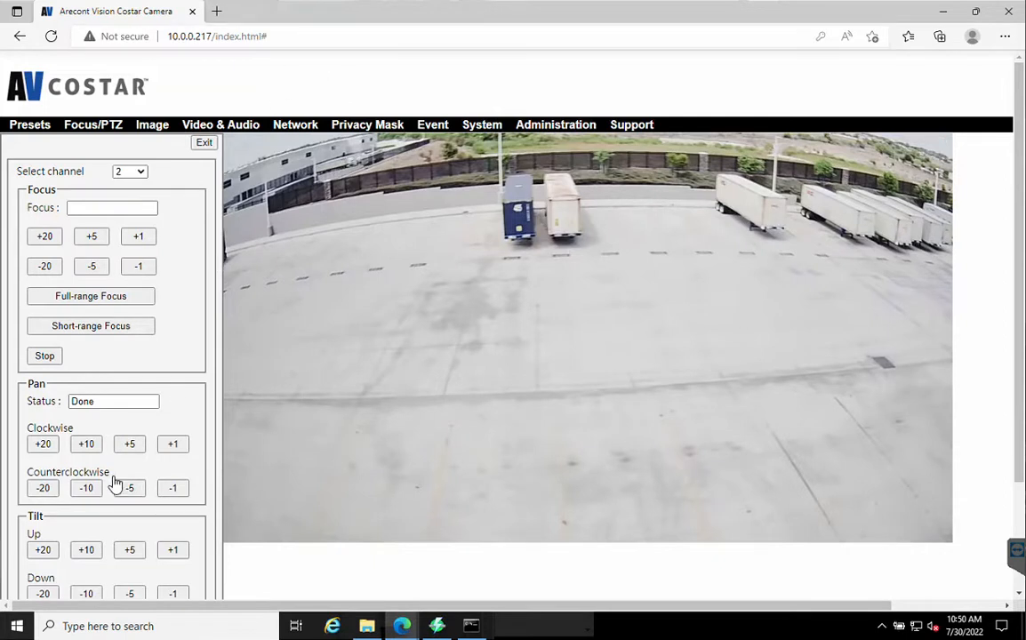
{"action": "scroll", "coordinate": [122, 485], "scroll_direction": "down", "scroll_amount": 1}
{"action": "scroll", "coordinate": [124, 534], "scroll_direction": "down", "scroll_amount": 1}
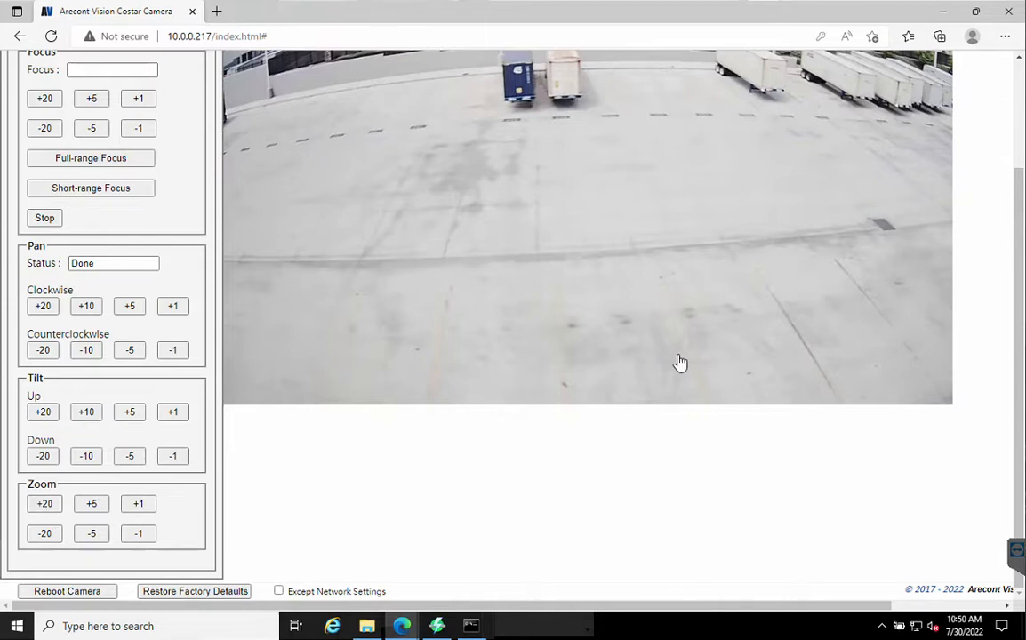
{"action": "scroll", "coordinate": [661, 222], "scroll_direction": "up", "scroll_amount": 1}
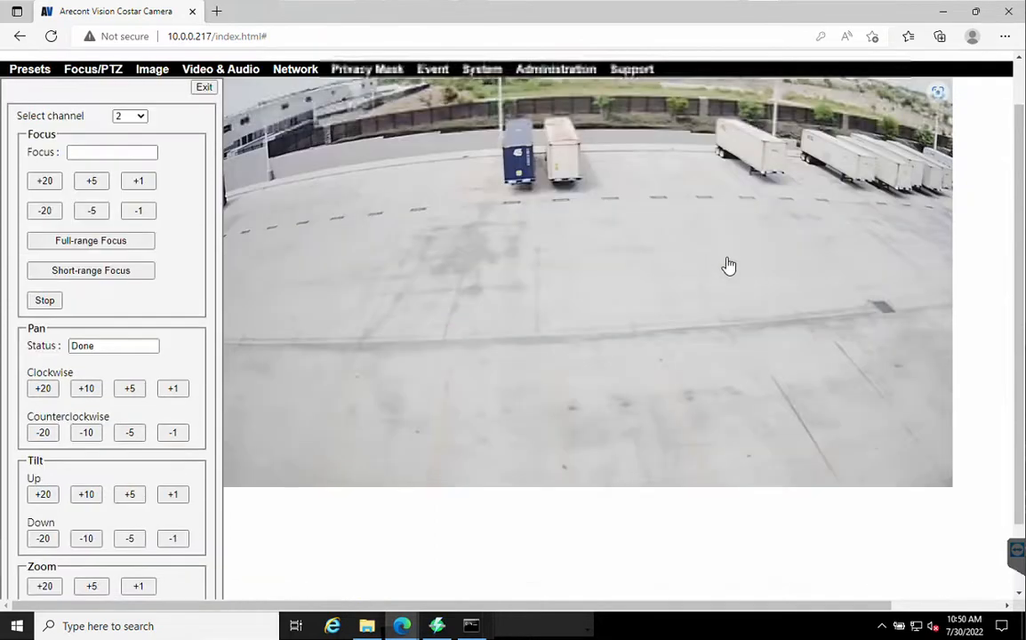
Step: Switch back to channel 1 and reload the camera page to refresh its stalled Focus/PTZ view
{"action": "left_click", "coordinate": [133, 119]}
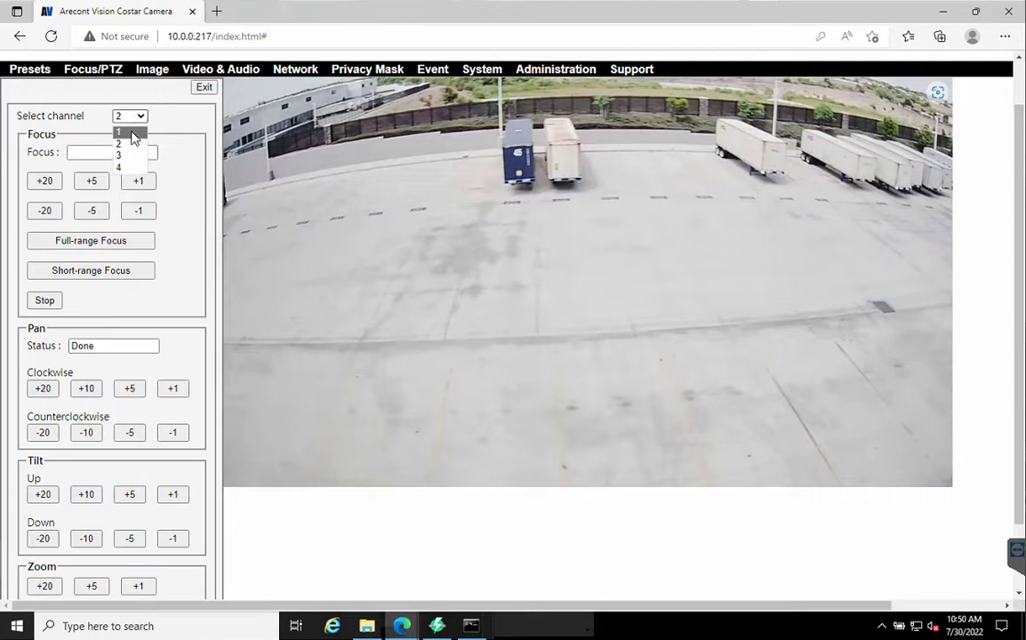
{"action": "left_click", "coordinate": [131, 133]}
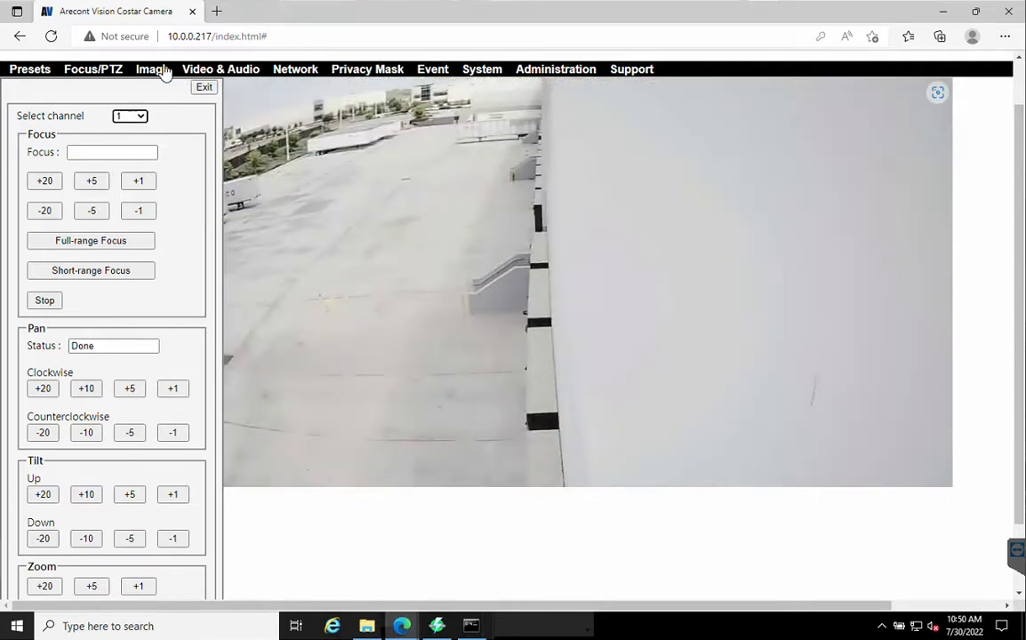
{"action": "left_click", "coordinate": [51, 35]}
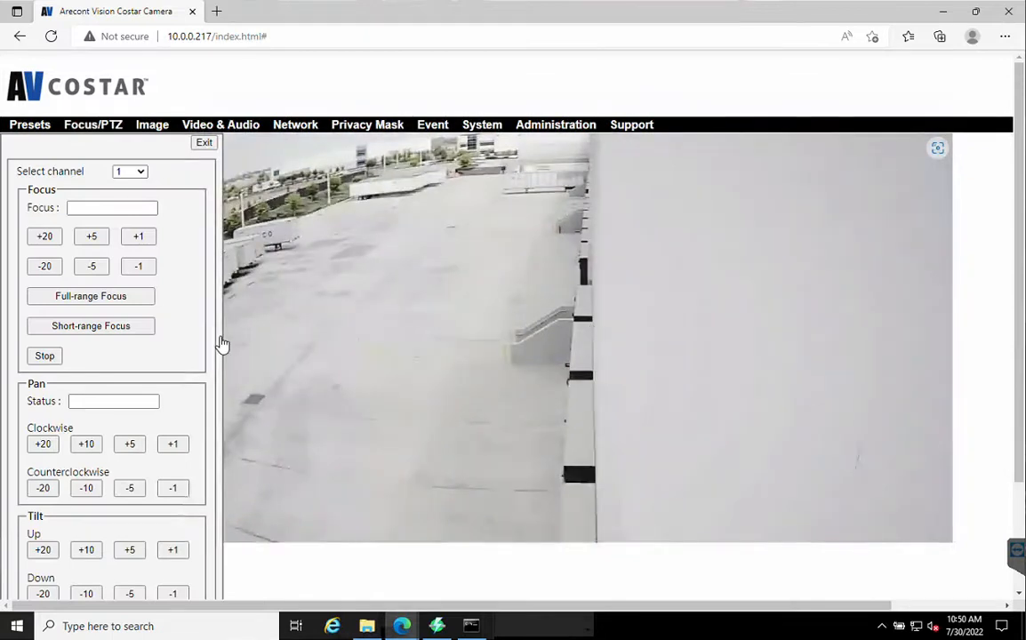
Step: Pan channel 1 counterclockwise in steps of 20 to bring more of the lot into view
{"action": "left_click", "coordinate": [44, 489]}
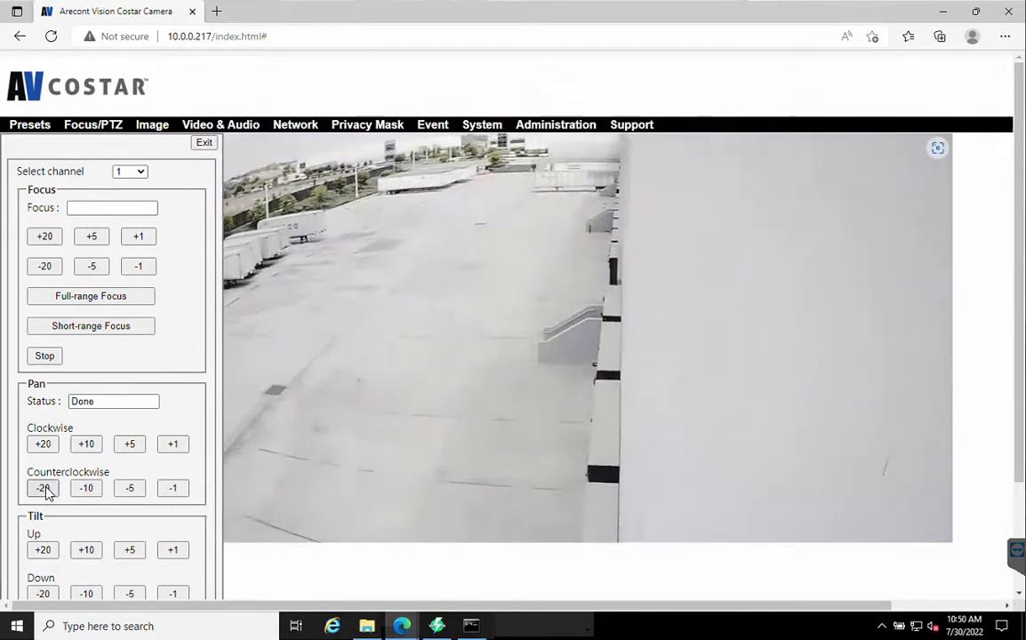
{"action": "left_click", "coordinate": [35, 444]}
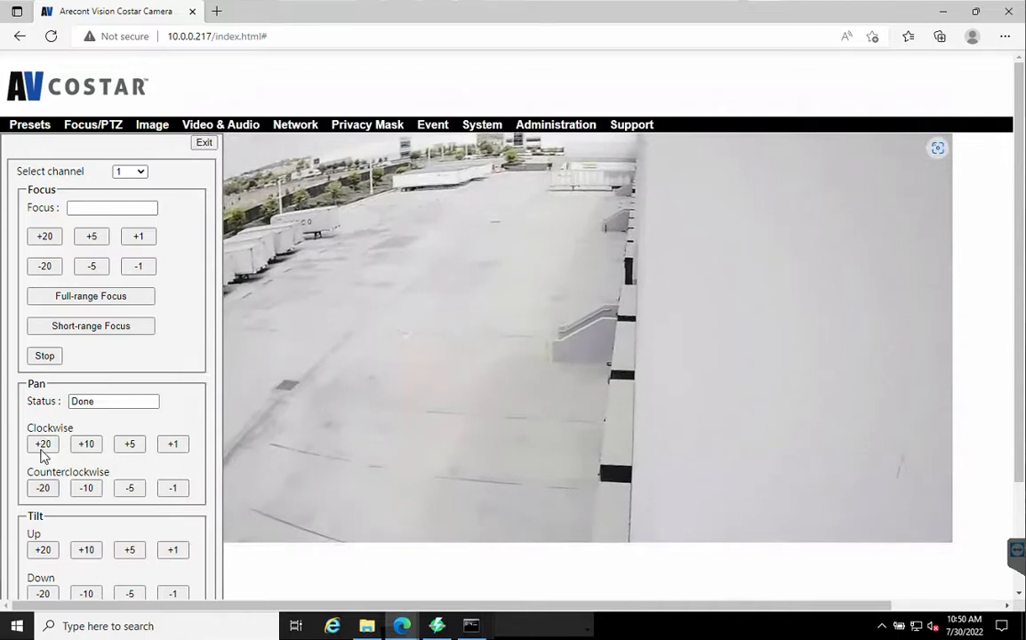
{"action": "left_click", "coordinate": [44, 495]}
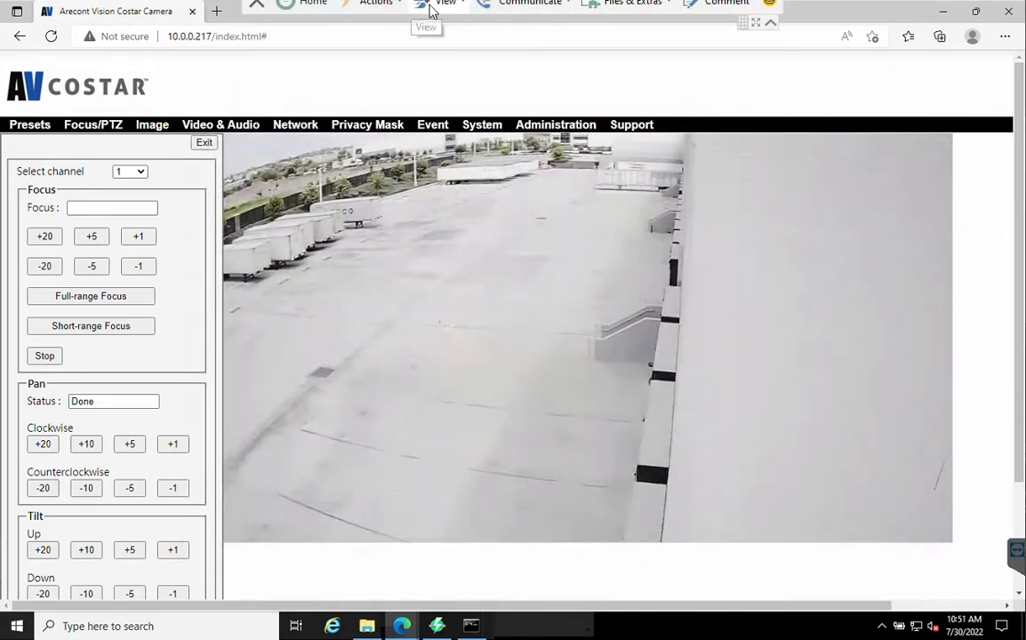
{"action": "left_click", "coordinate": [445, 4]}
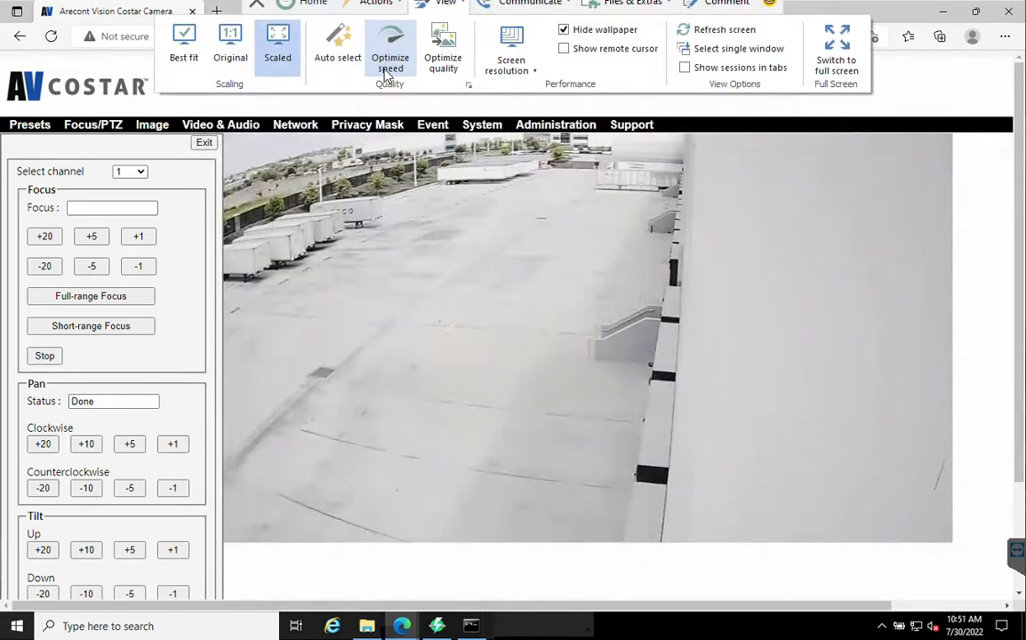
{"action": "left_click", "coordinate": [461, 7]}
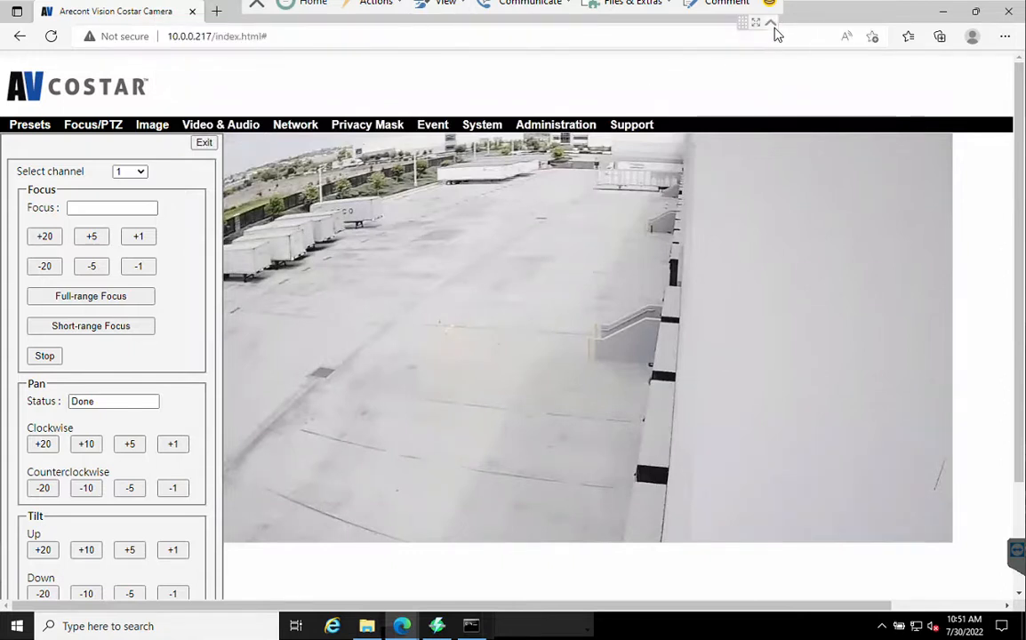
Step: Pan channel 1 farther counterclockwise in steps of 20, and zoom it in by 20 three times
{"action": "left_click", "coordinate": [44, 445]}
{"action": "left_click", "coordinate": [38, 491]}
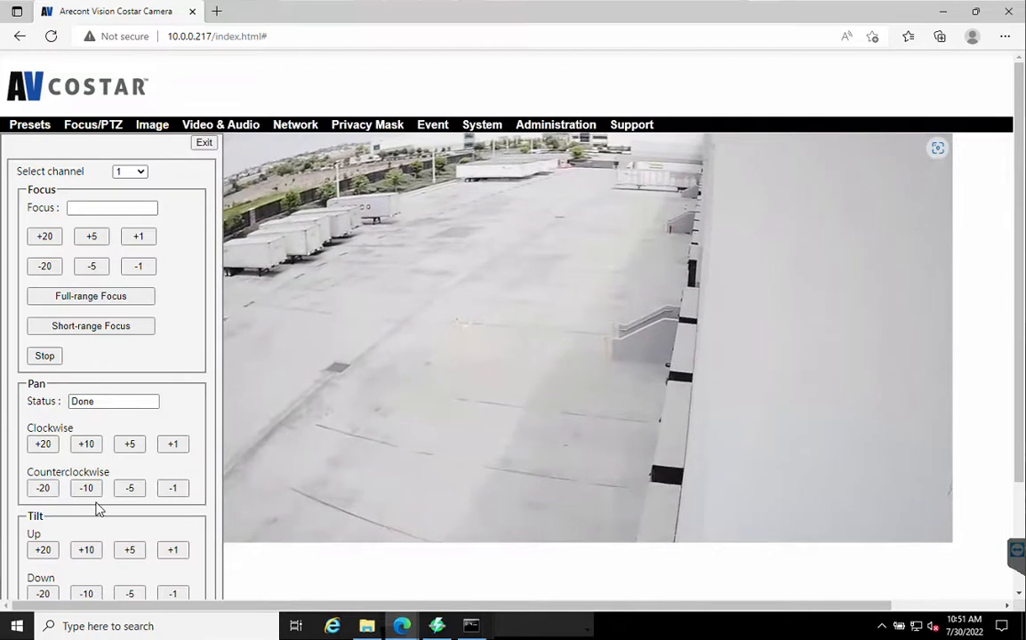
{"action": "scroll", "coordinate": [1019, 424], "scroll_direction": "down", "scroll_amount": 2}
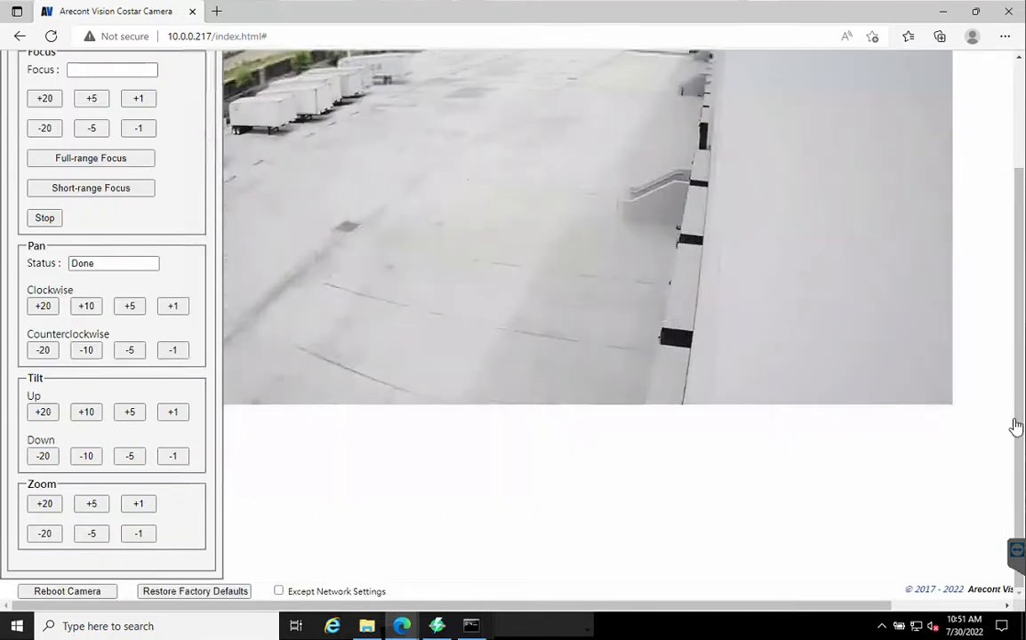
{"action": "left_click", "coordinate": [48, 504]}
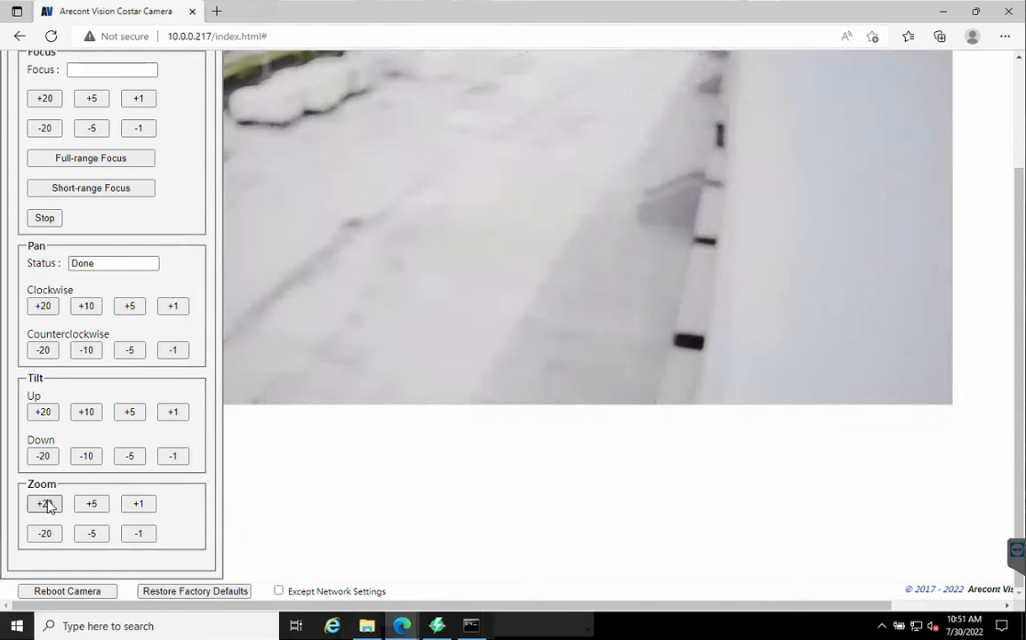
{"action": "left_click", "coordinate": [48, 505]}
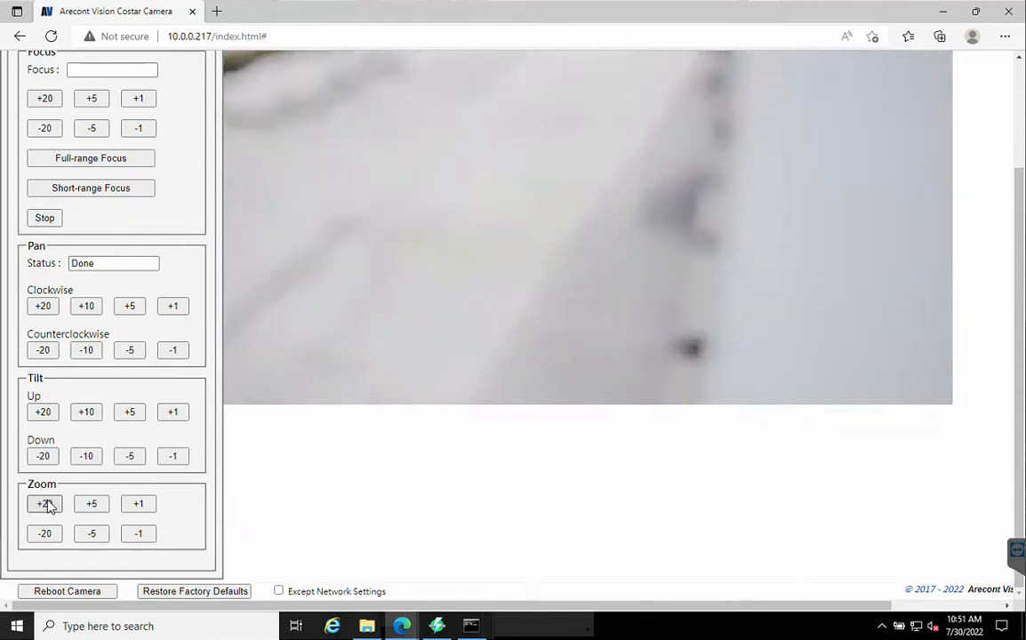
{"action": "left_click", "coordinate": [48, 505]}
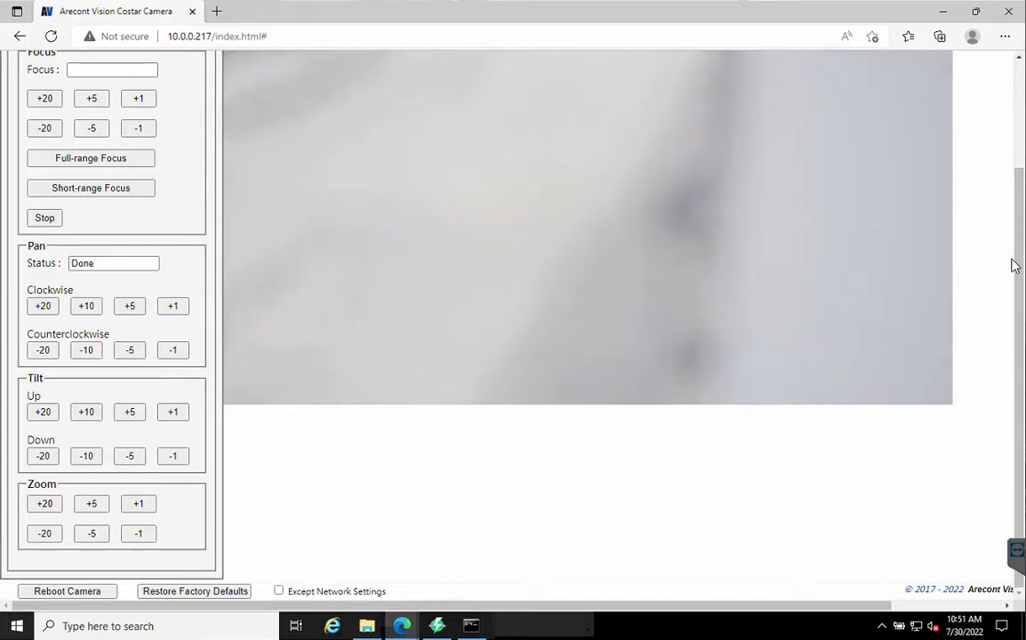
Step: Sharpen channel 1's zoomed image by raising its focus by 20 ten times
{"action": "scroll", "coordinate": [11, 147], "scroll_direction": "up", "scroll_amount": 2}
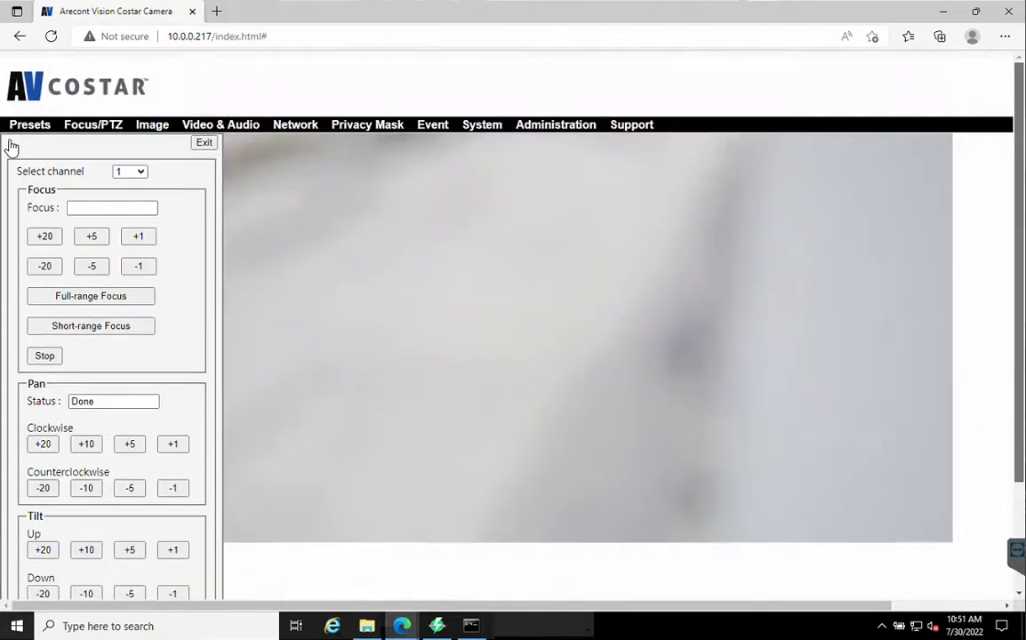
{"action": "left_click", "coordinate": [44, 237]}
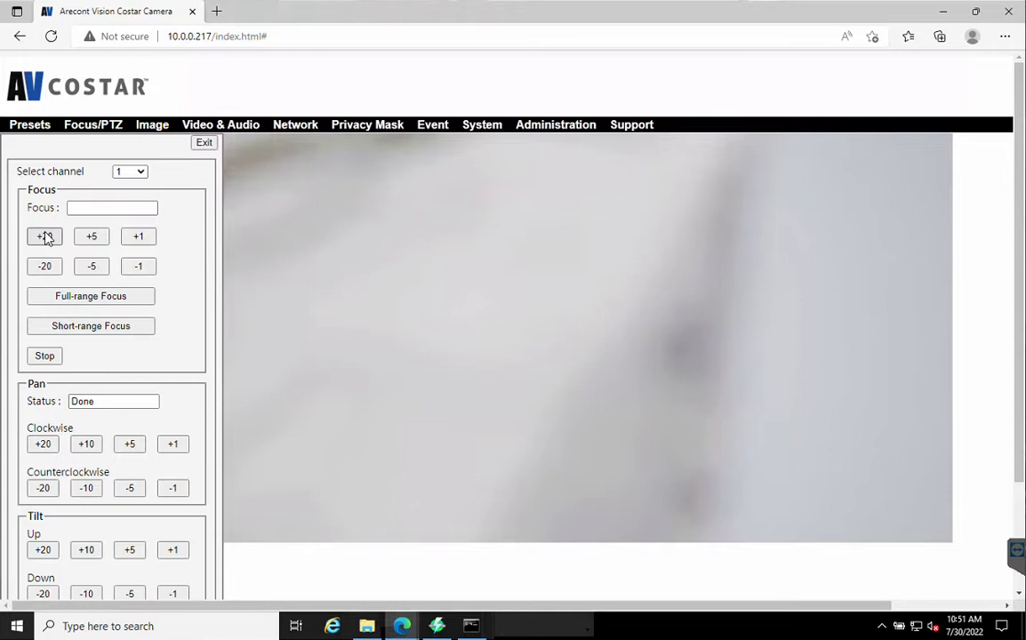
{"action": "left_click", "coordinate": [47, 239]}
{"action": "left_click", "coordinate": [47, 239]}
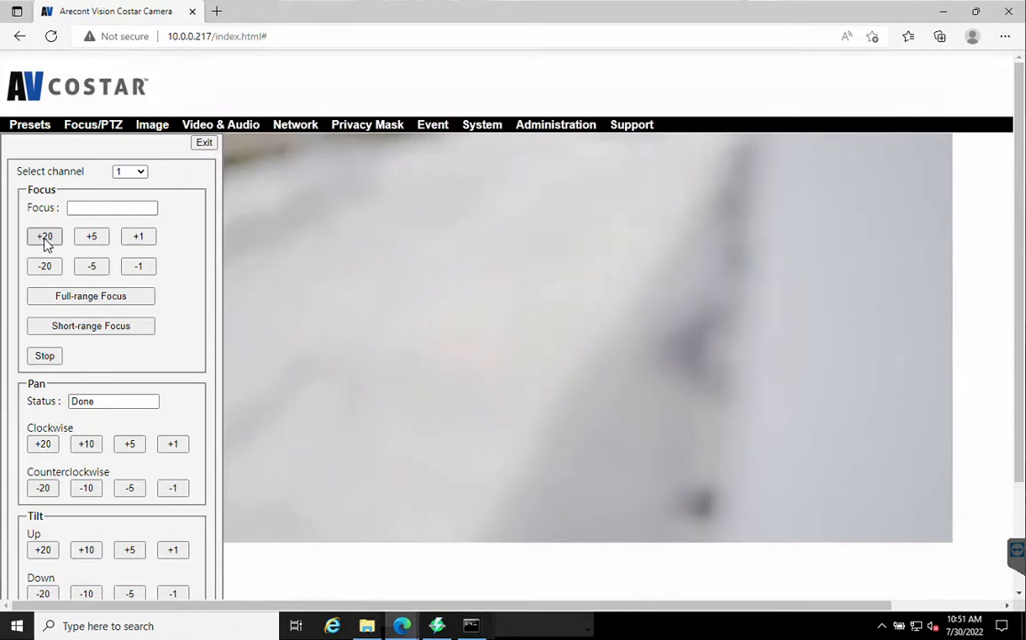
{"action": "left_click", "coordinate": [48, 245]}
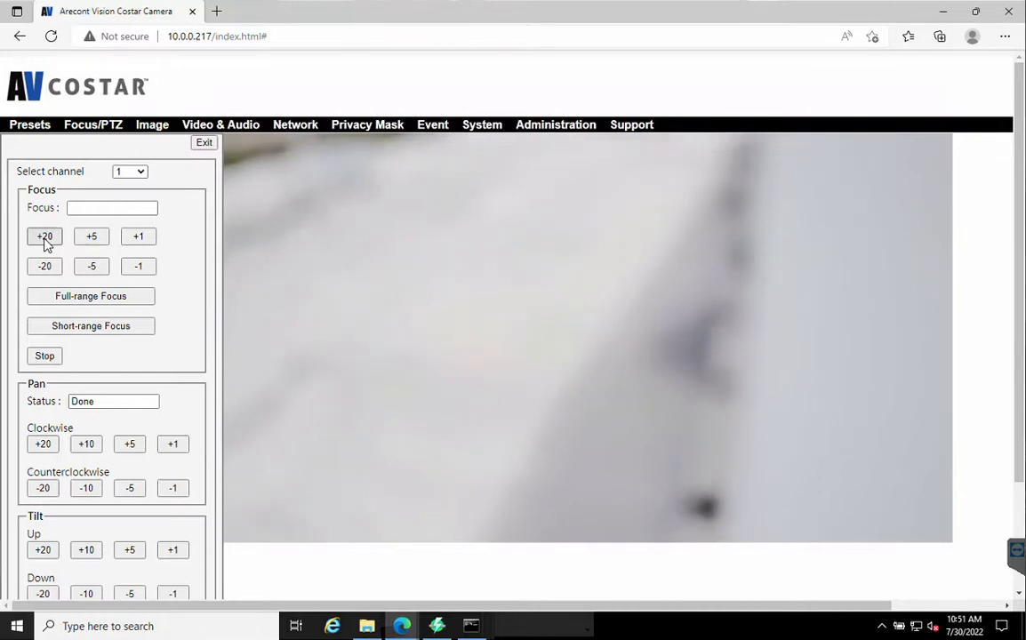
{"action": "left_click", "coordinate": [47, 245]}
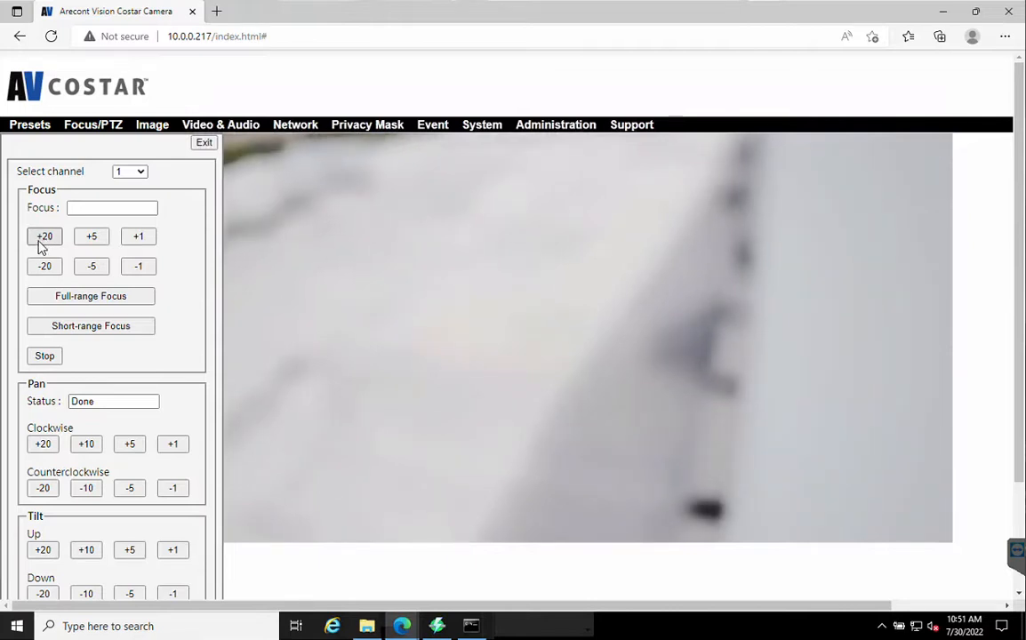
{"action": "left_click", "coordinate": [39, 242]}
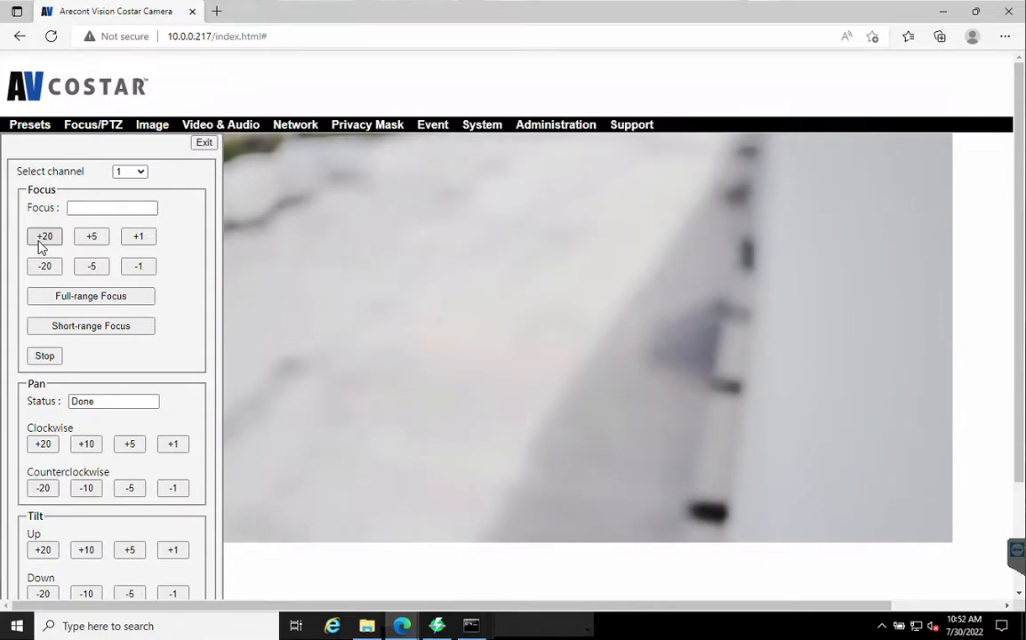
{"action": "left_click", "coordinate": [39, 242]}
{"action": "left_click", "coordinate": [39, 241]}
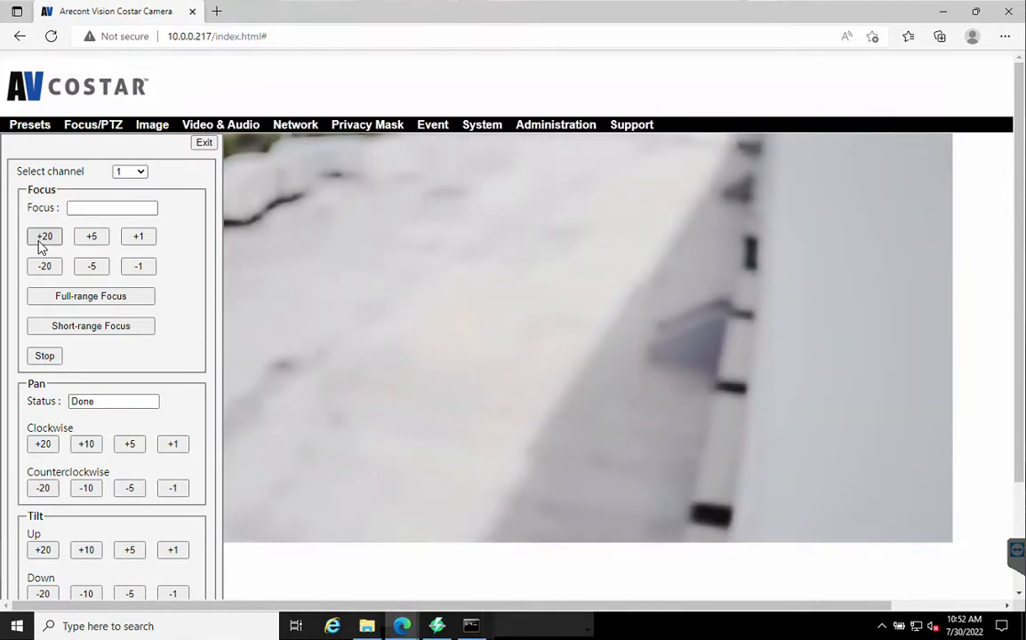
{"action": "left_click", "coordinate": [39, 242]}
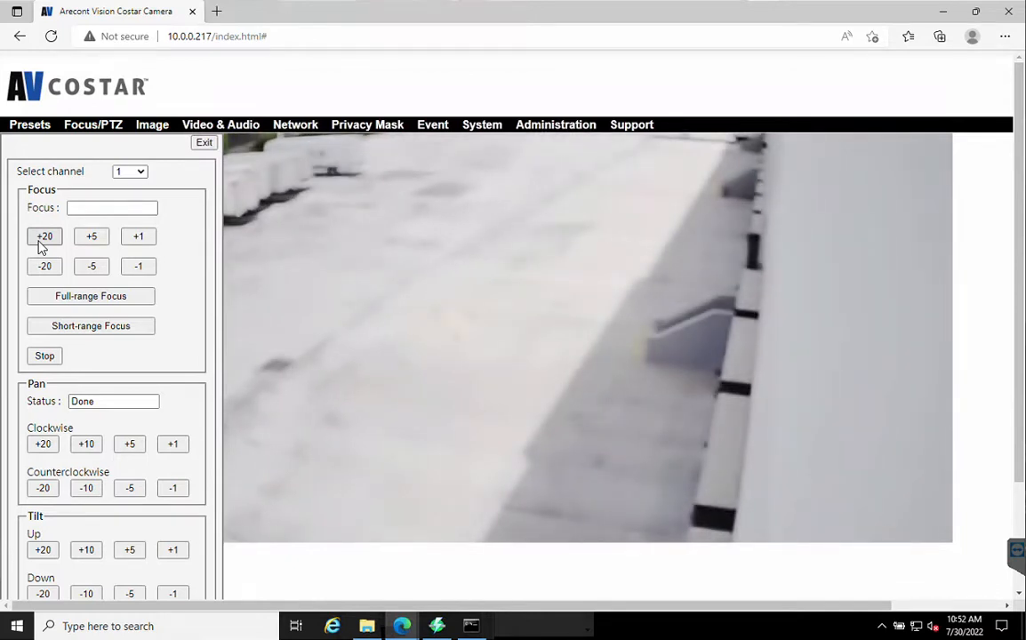
{"action": "left_click", "coordinate": [39, 242]}
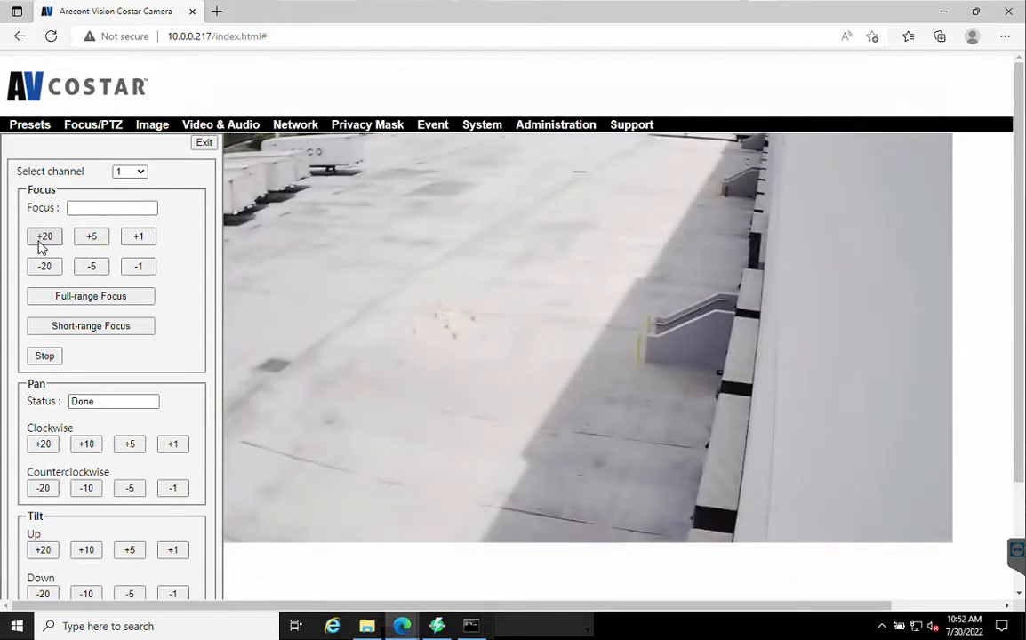
Step: Fine-tune channel 1 by raising its focus by 5 and tilting it up by 10
{"action": "left_click", "coordinate": [93, 238]}
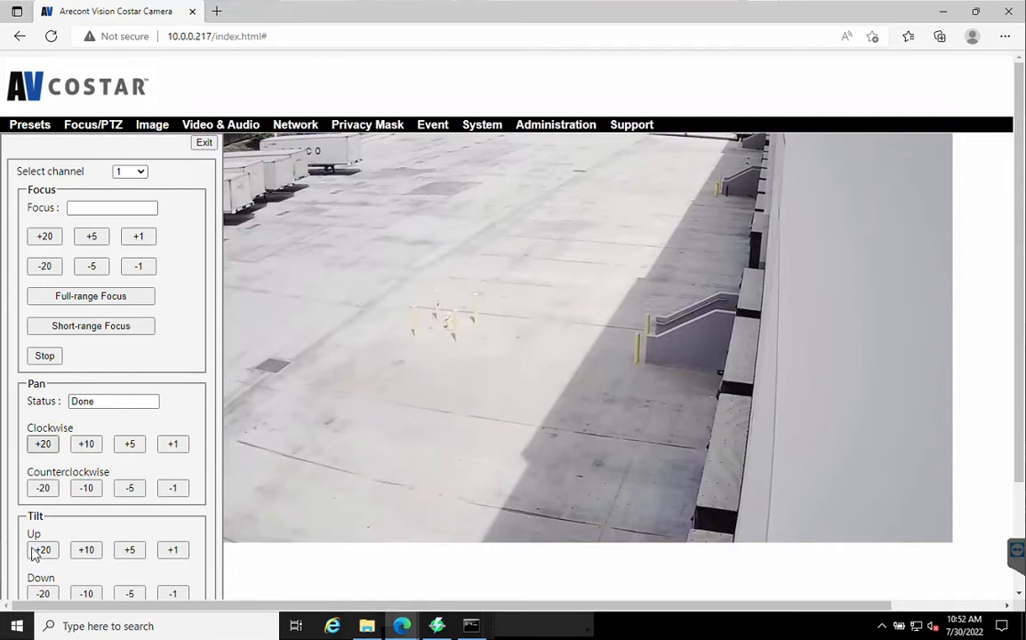
{"action": "left_click", "coordinate": [86, 550]}
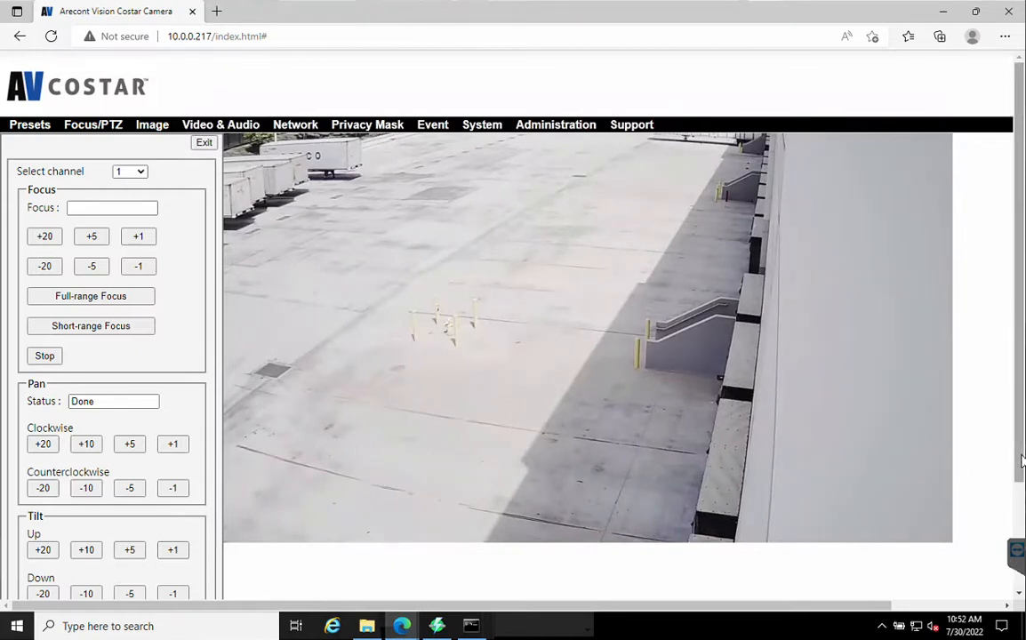
Step: Pan channel 1 counterclockwise in steps of 20 to bring more of the parked trailers into view
{"action": "scroll", "coordinate": [1023, 523], "scroll_direction": "down", "scroll_amount": 2}
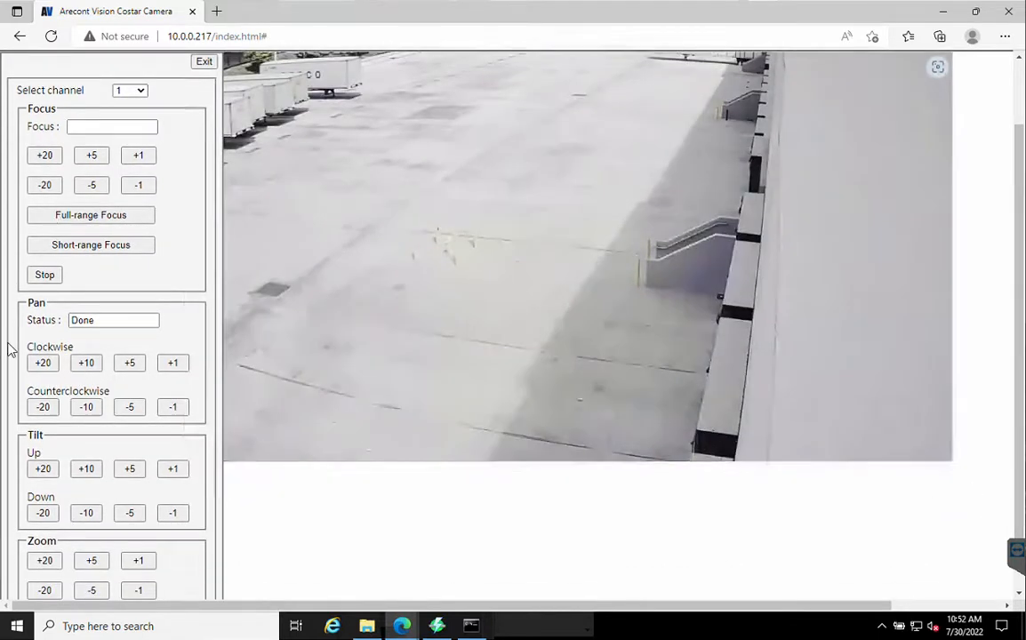
{"action": "left_click", "coordinate": [43, 365]}
{"action": "left_click", "coordinate": [46, 411]}
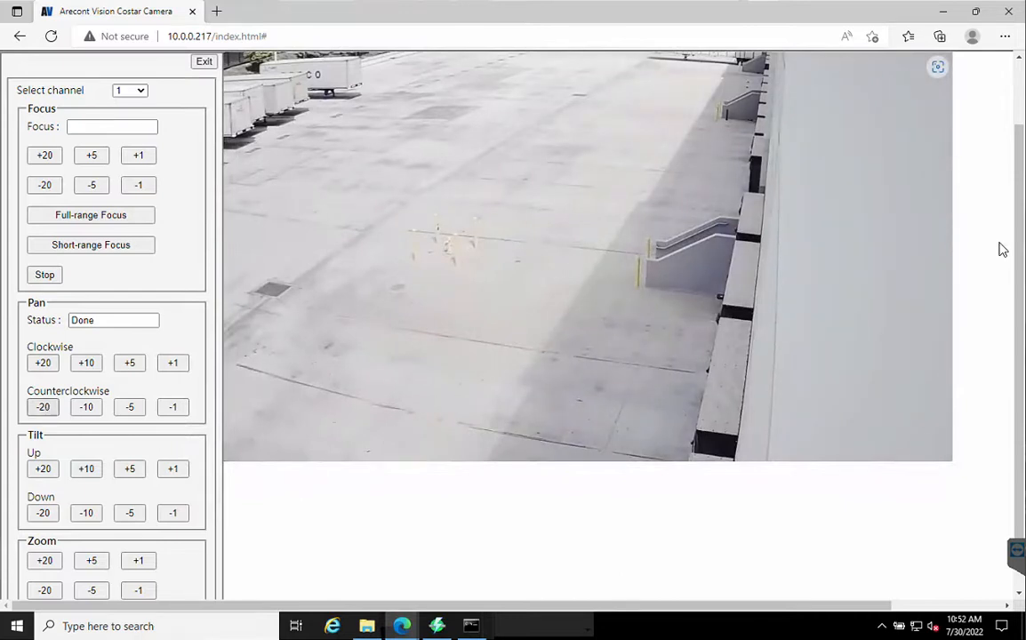
{"action": "scroll", "coordinate": [643, 266], "scroll_direction": "up", "scroll_amount": 1}
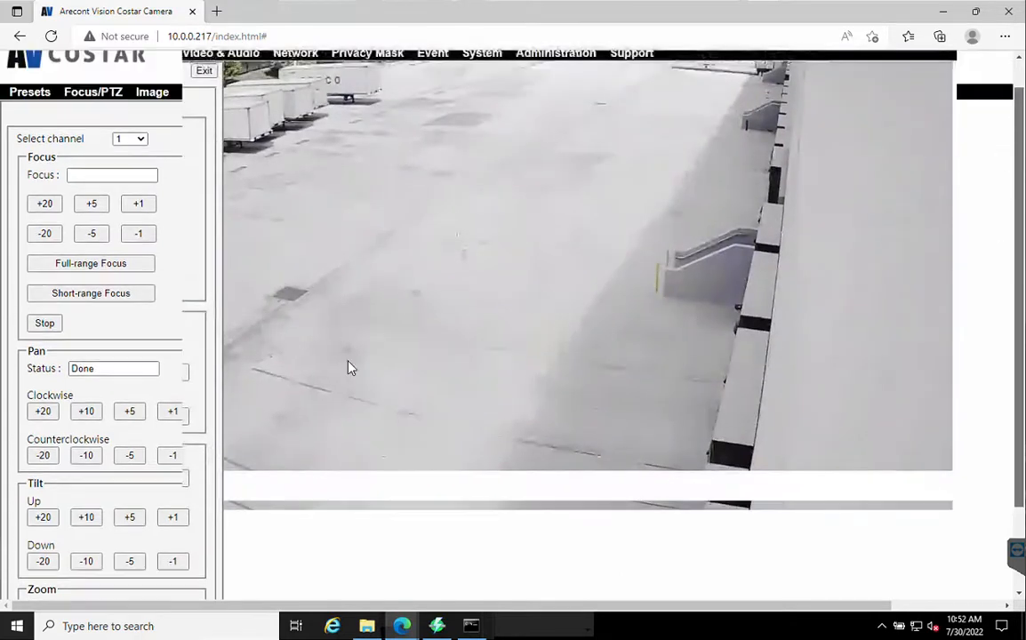
{"action": "scroll", "coordinate": [643, 266], "scroll_direction": "up", "scroll_amount": 1}
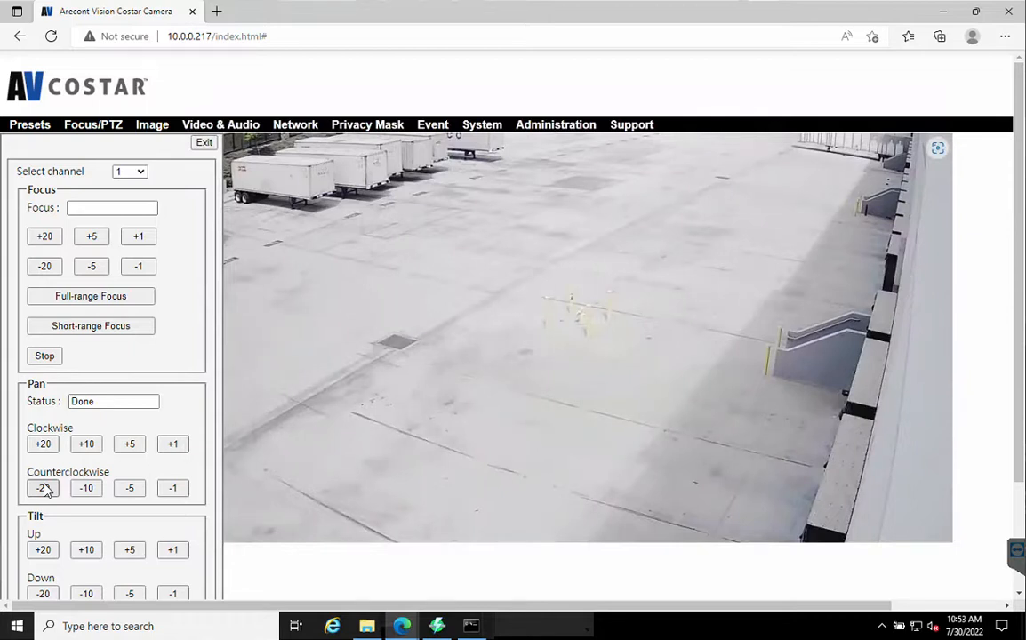
{"action": "left_click", "coordinate": [46, 490]}
Step: Select channel 2 and sharpen its image by raising the focus in steps of 20 and lowering it by 5
{"action": "left_click", "coordinate": [125, 173]}
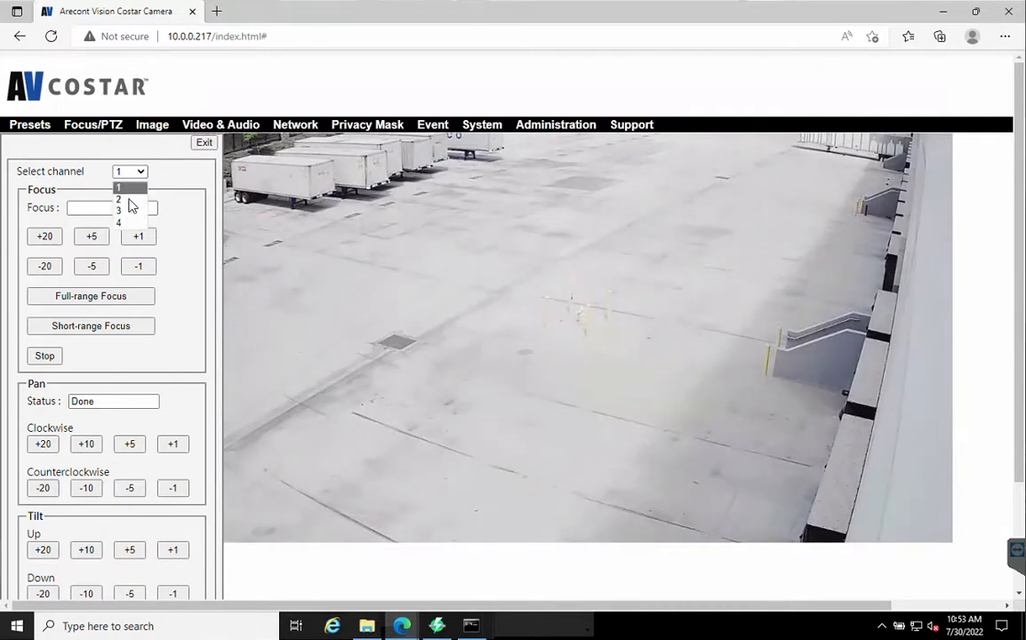
{"action": "left_click", "coordinate": [128, 200]}
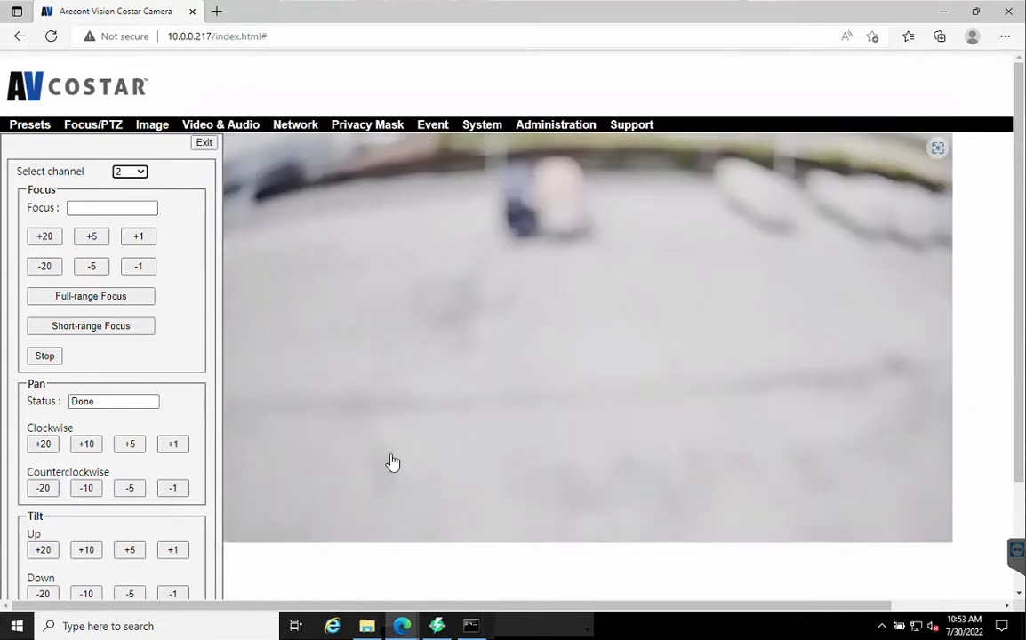
{"action": "left_click", "coordinate": [44, 238]}
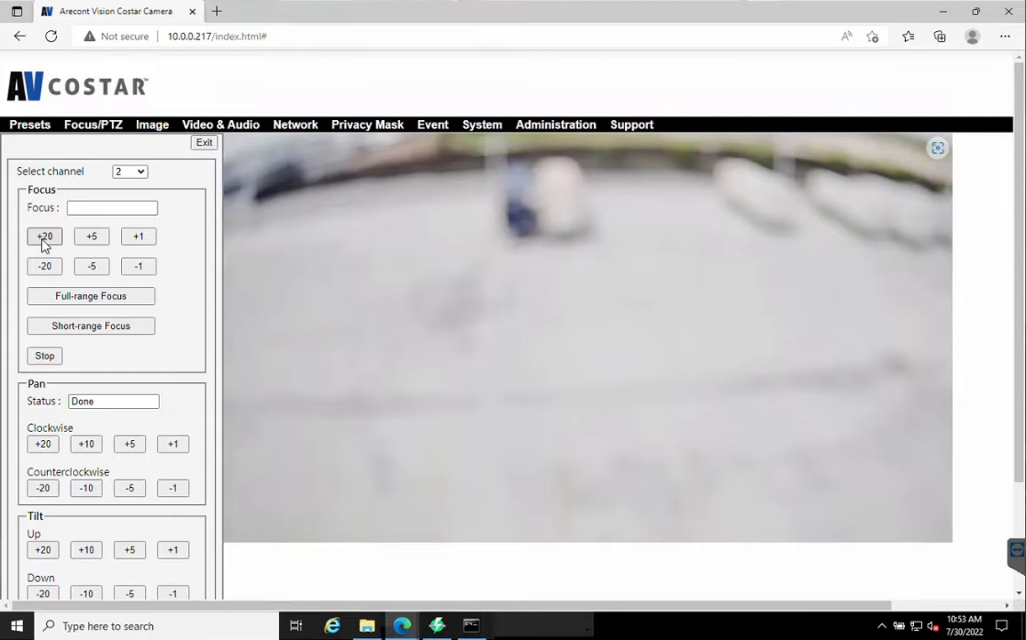
{"action": "left_click", "coordinate": [44, 242]}
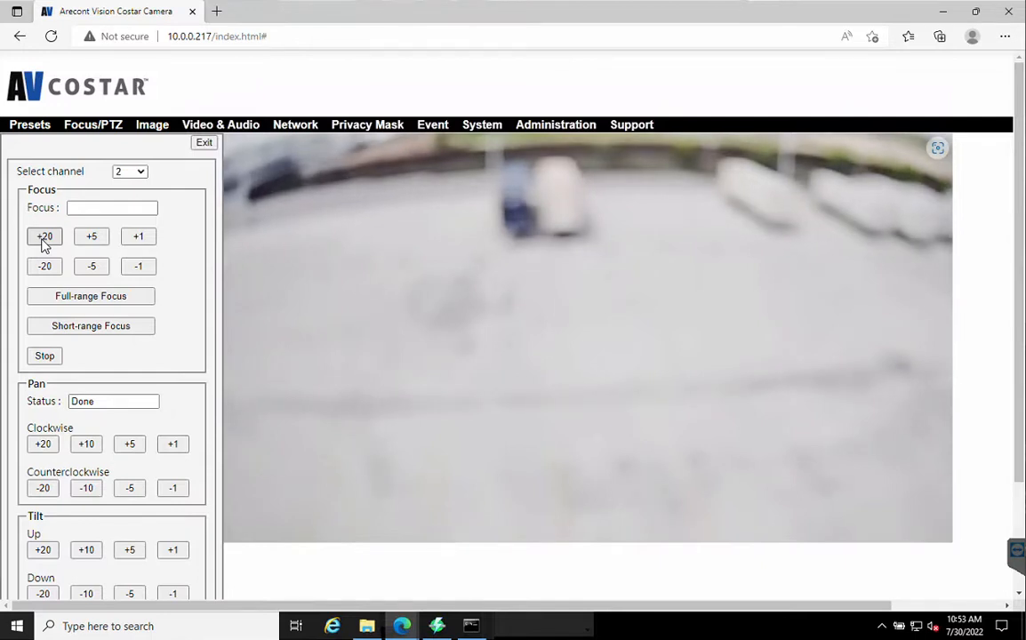
{"action": "left_click", "coordinate": [44, 242]}
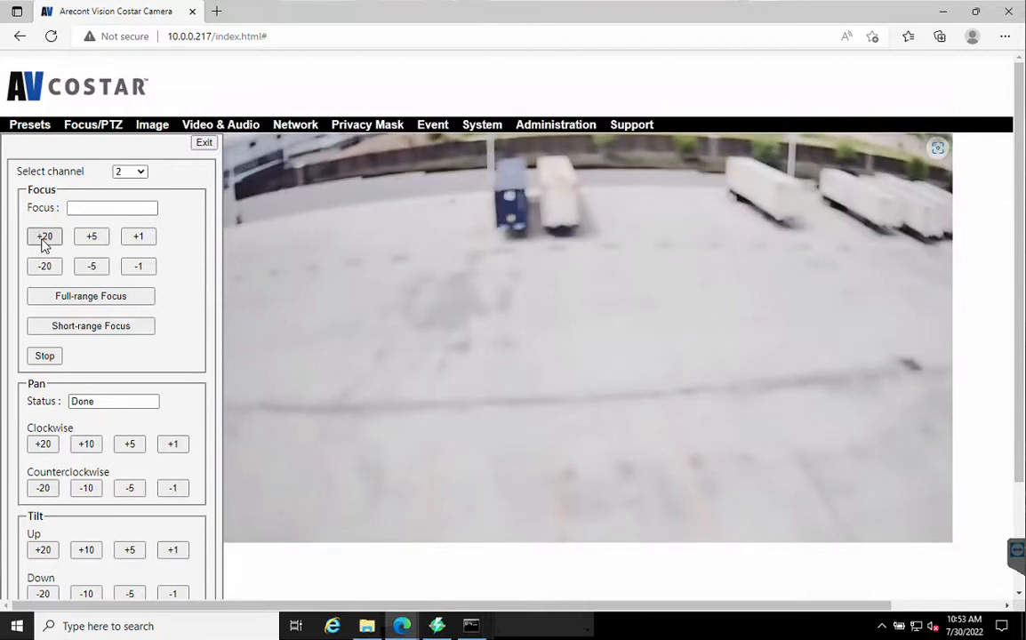
{"action": "left_click", "coordinate": [42, 240]}
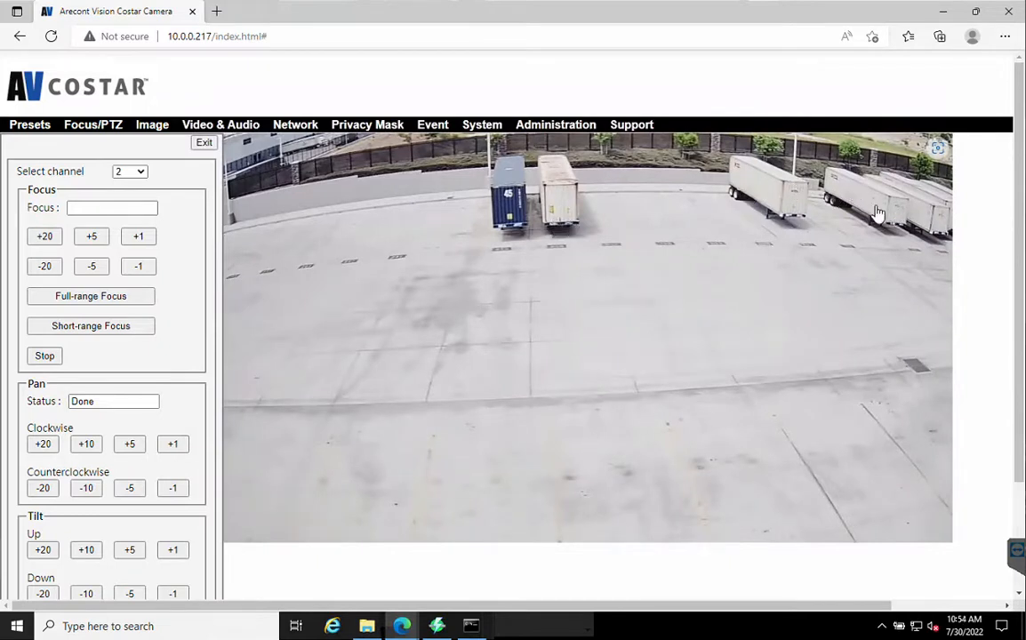
{"action": "left_click", "coordinate": [45, 236]}
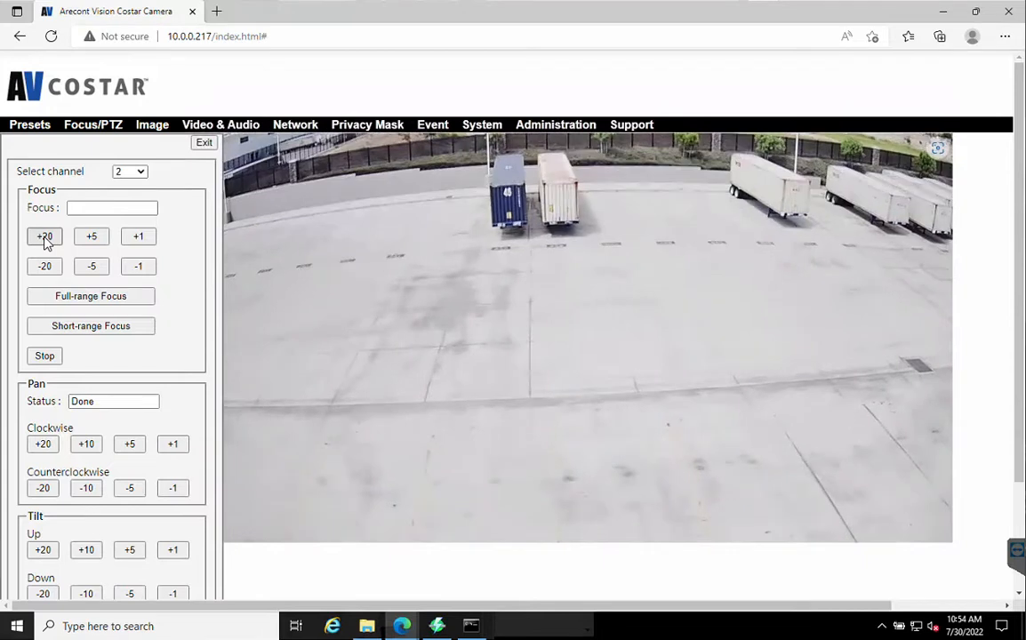
{"action": "left_click", "coordinate": [89, 269]}
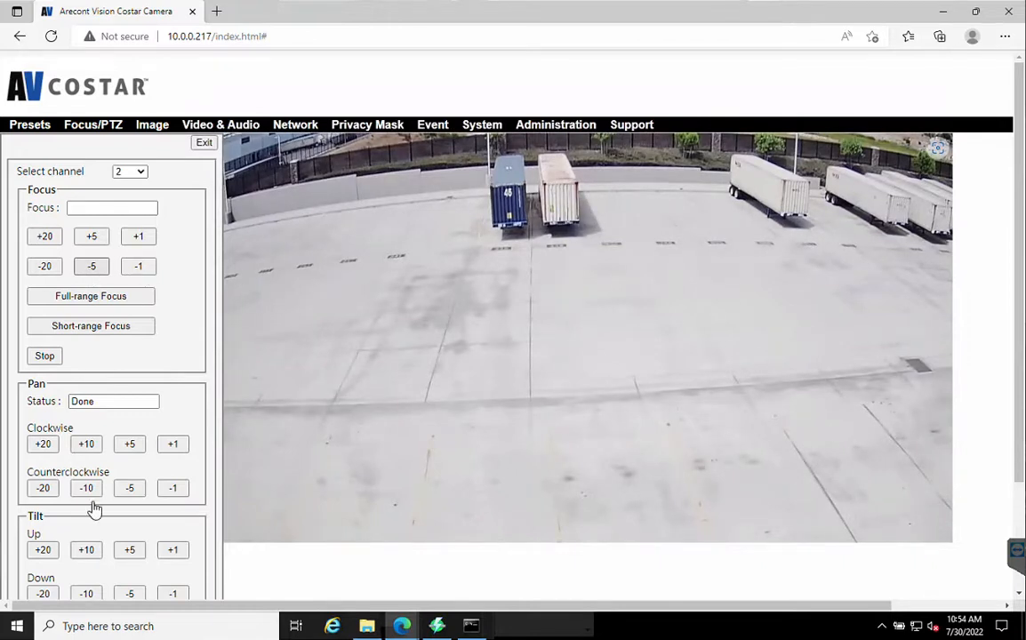
Step: Adjust channel 2's framing by panning it clockwise by 5 and 1 and tilting it up in steps of 1 and 5
{"action": "left_click", "coordinate": [130, 445]}
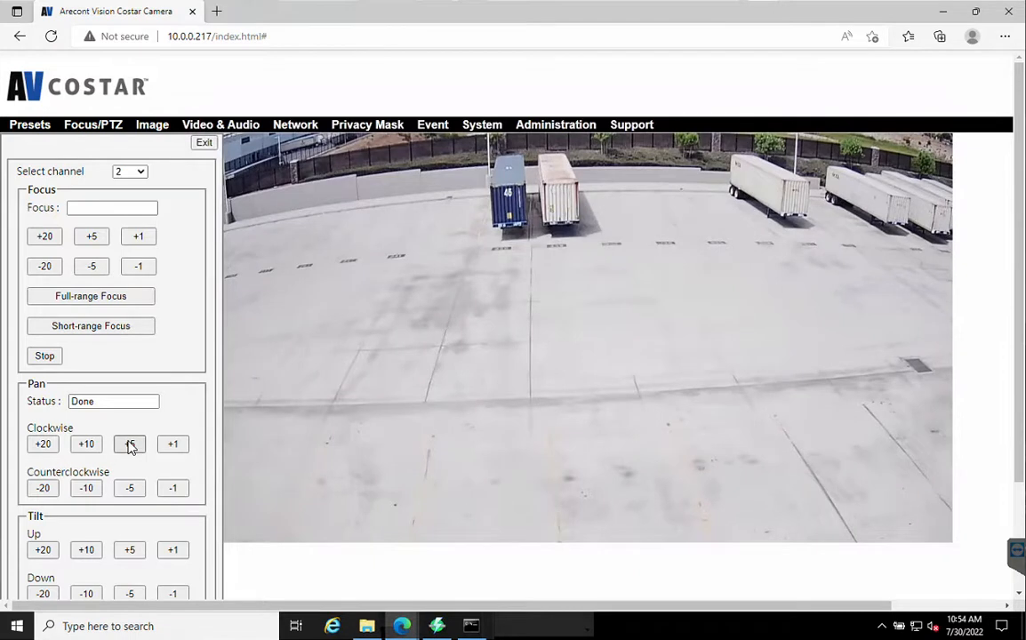
{"action": "left_click", "coordinate": [169, 447]}
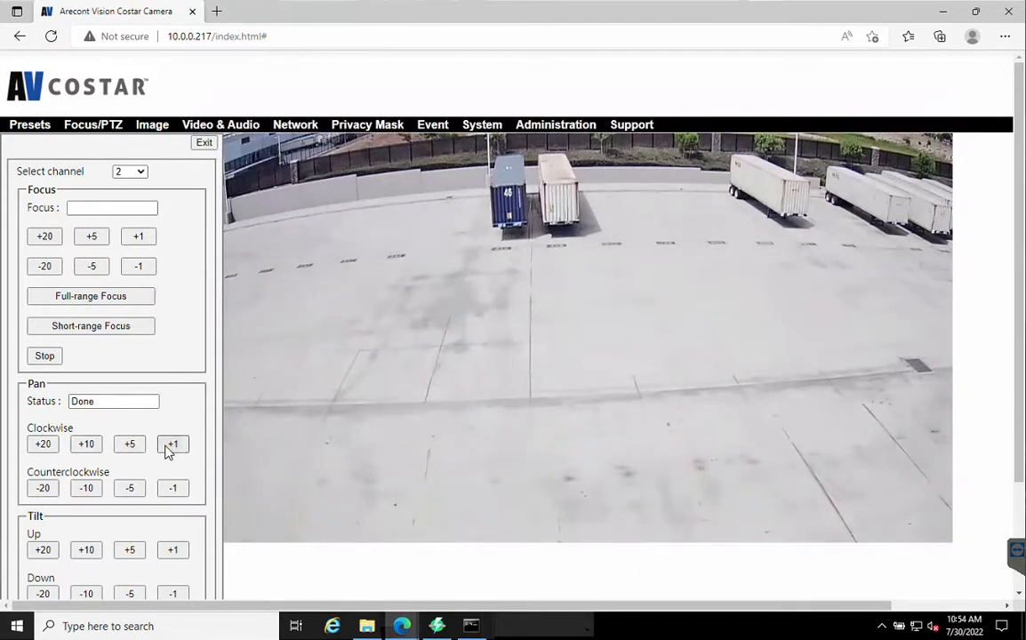
{"action": "left_click", "coordinate": [173, 550]}
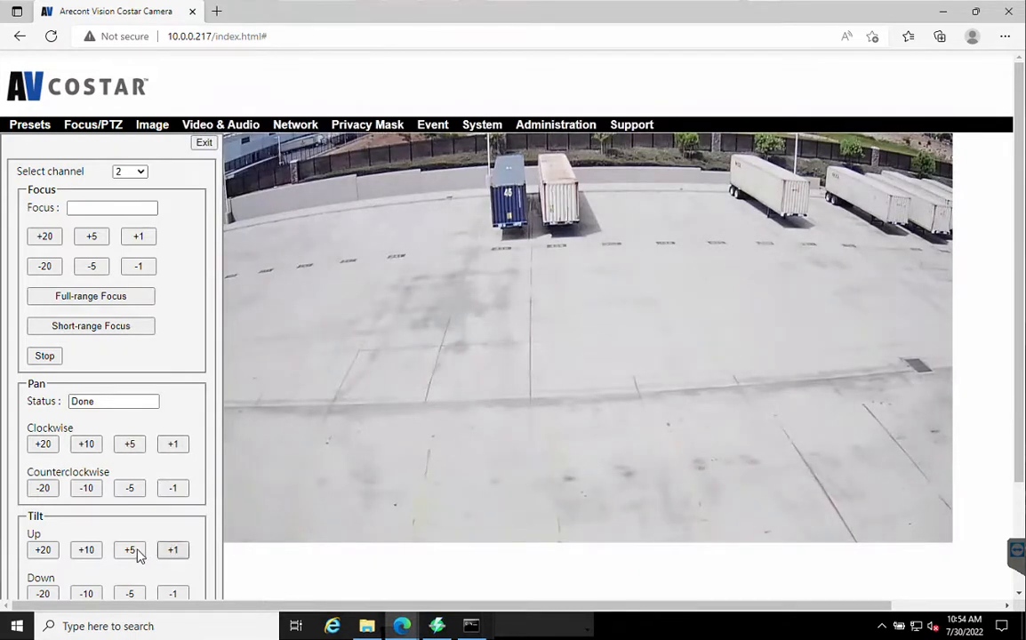
{"action": "left_click", "coordinate": [137, 552]}
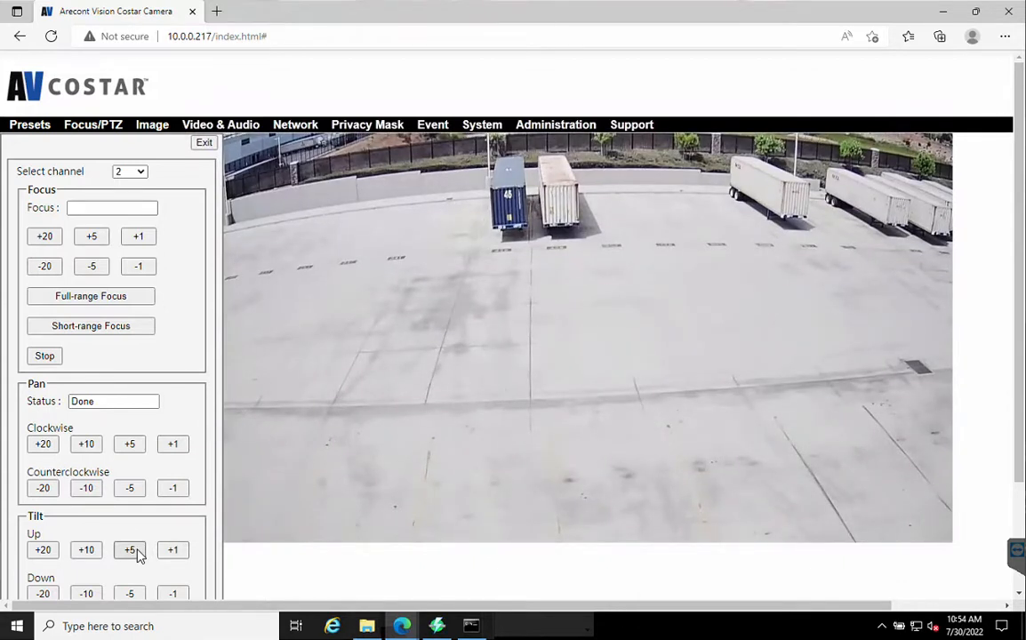
{"action": "left_click", "coordinate": [137, 552]}
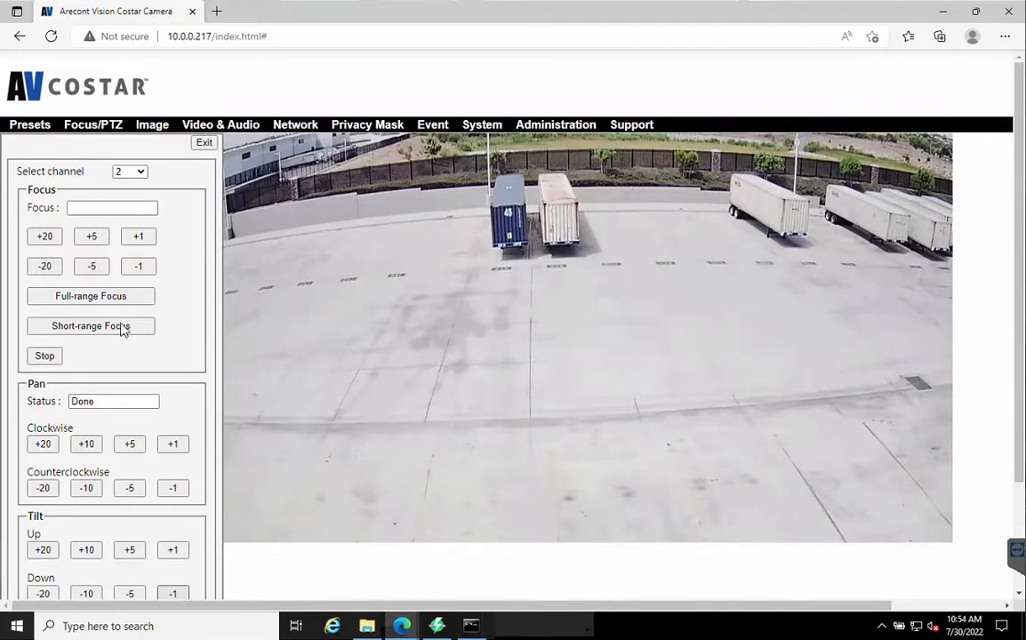
Step: Select channel 1, tilt it up by 5 and twice by 10, and pan it counterclockwise by 20
{"action": "left_click", "coordinate": [135, 171]}
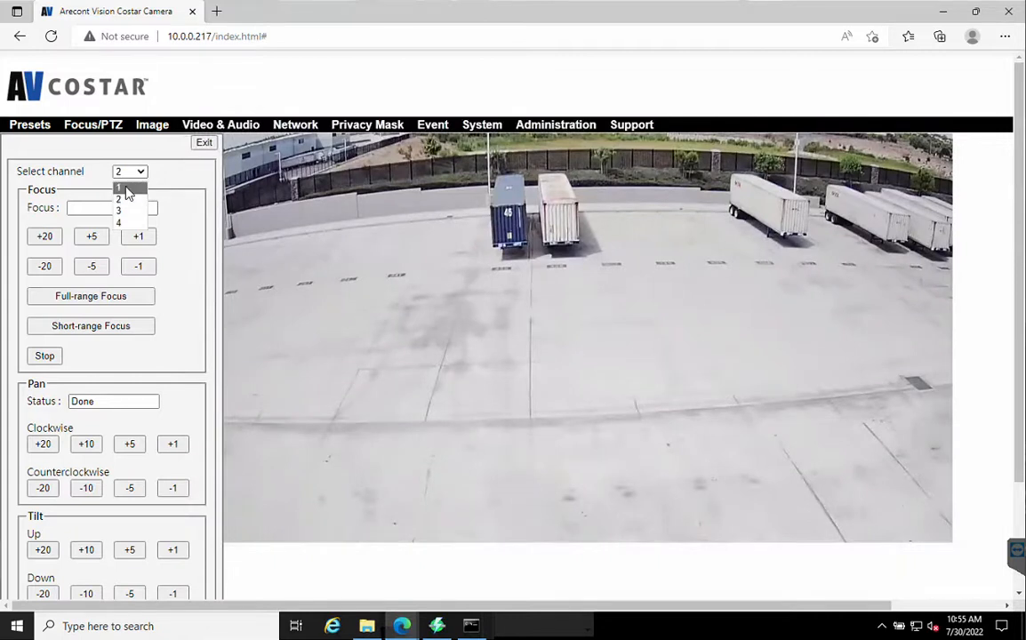
{"action": "left_click", "coordinate": [128, 190]}
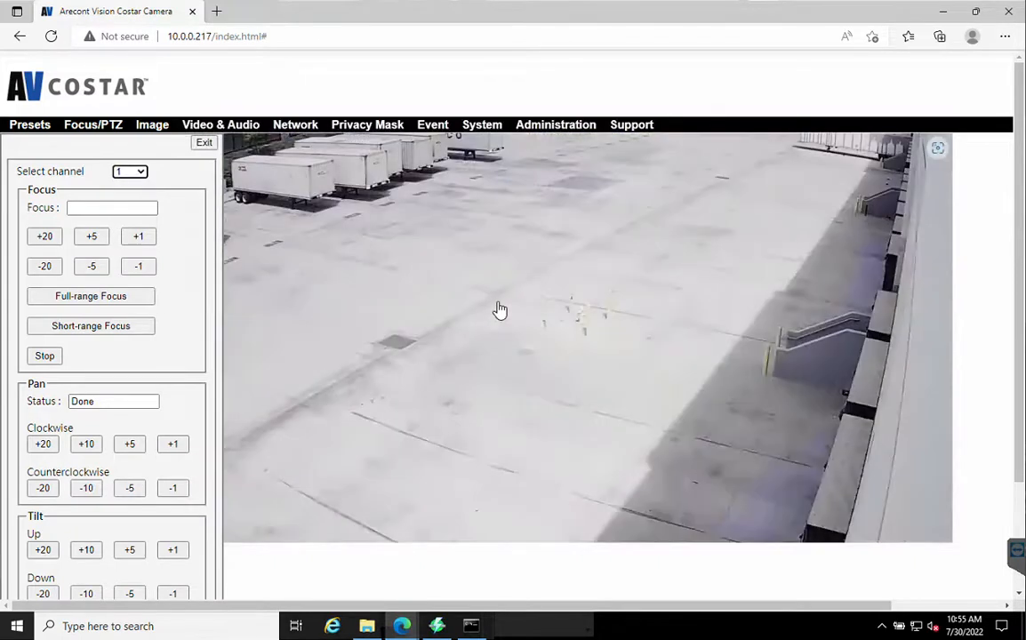
{"action": "left_click", "coordinate": [134, 552]}
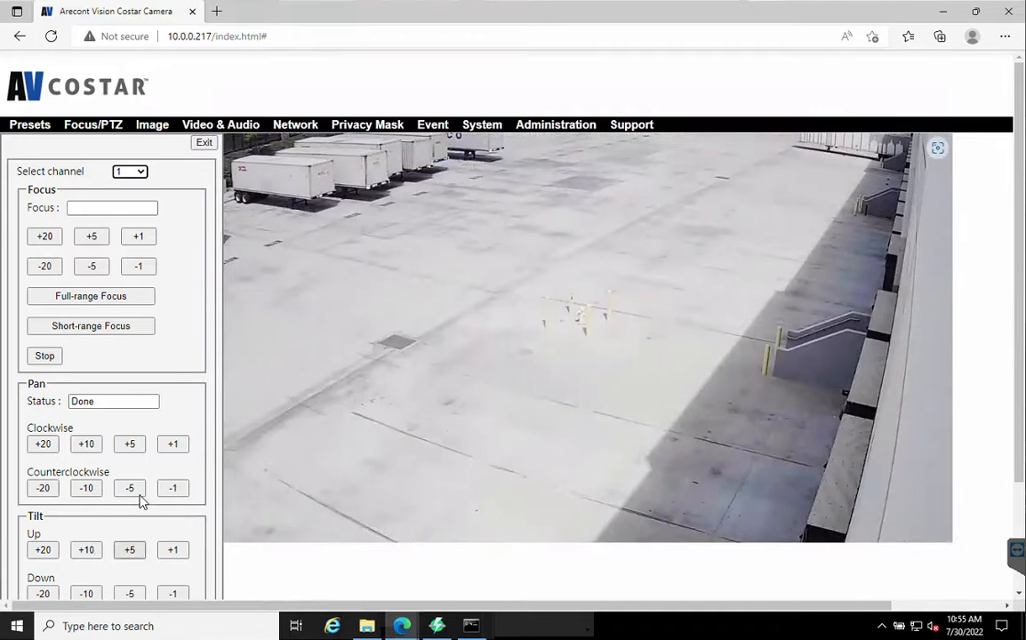
{"action": "left_click", "coordinate": [96, 557]}
{"action": "left_click", "coordinate": [88, 556]}
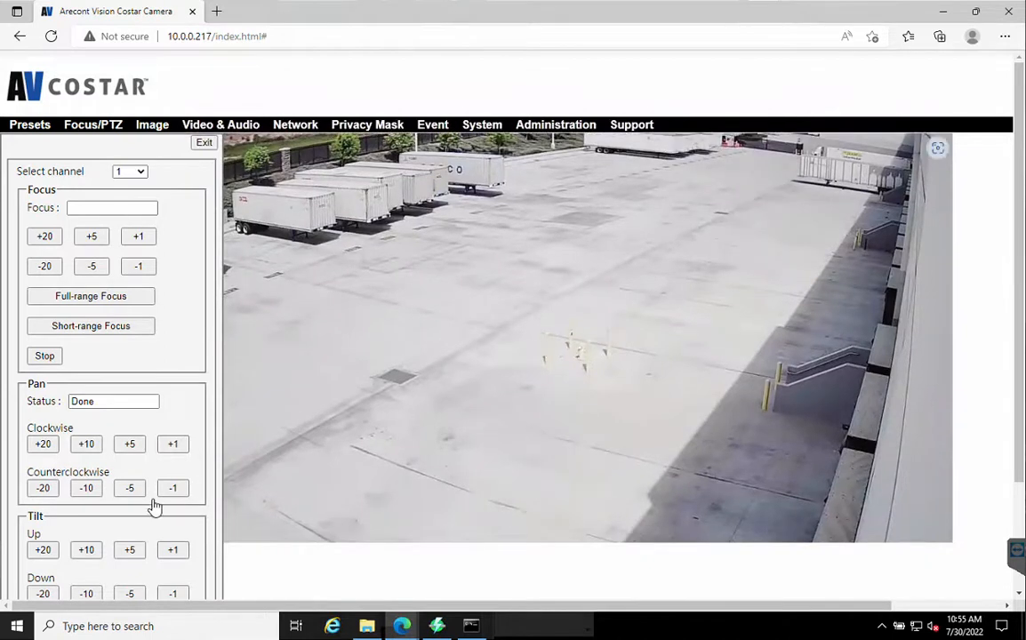
{"action": "left_click", "coordinate": [46, 490]}
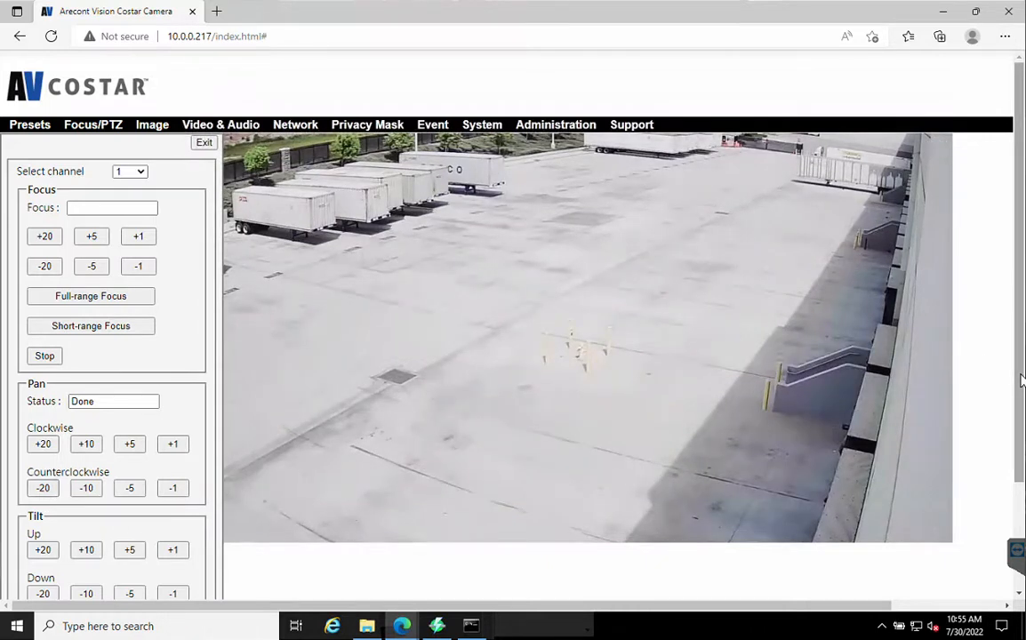
Step: Zoom channel 1 in by 20 twice and by 5 once
{"action": "scroll", "coordinate": [96, 564], "scroll_direction": "down", "scroll_amount": 3}
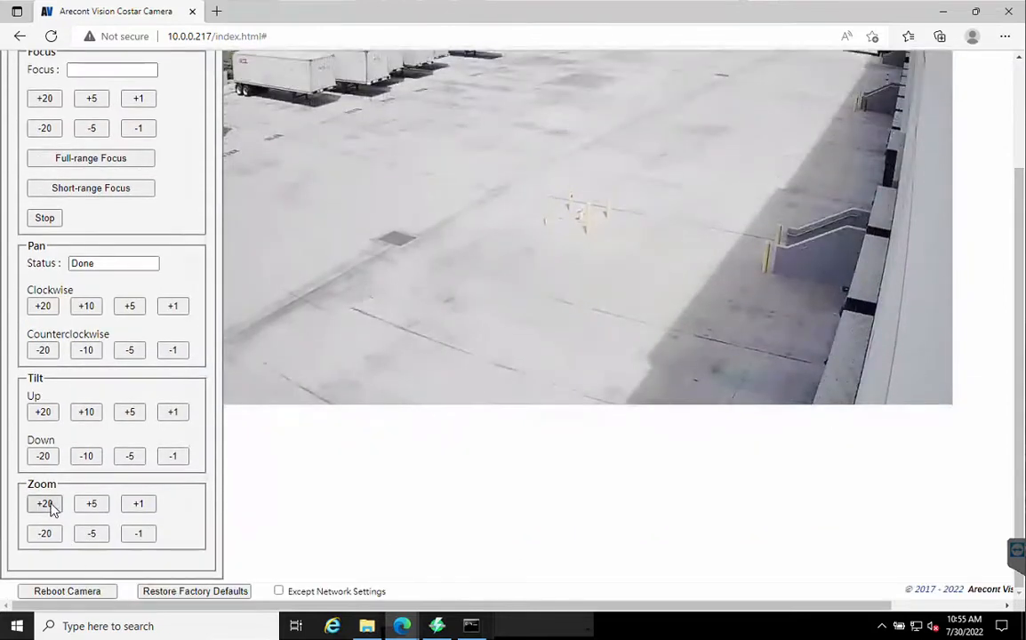
{"action": "left_click", "coordinate": [50, 507]}
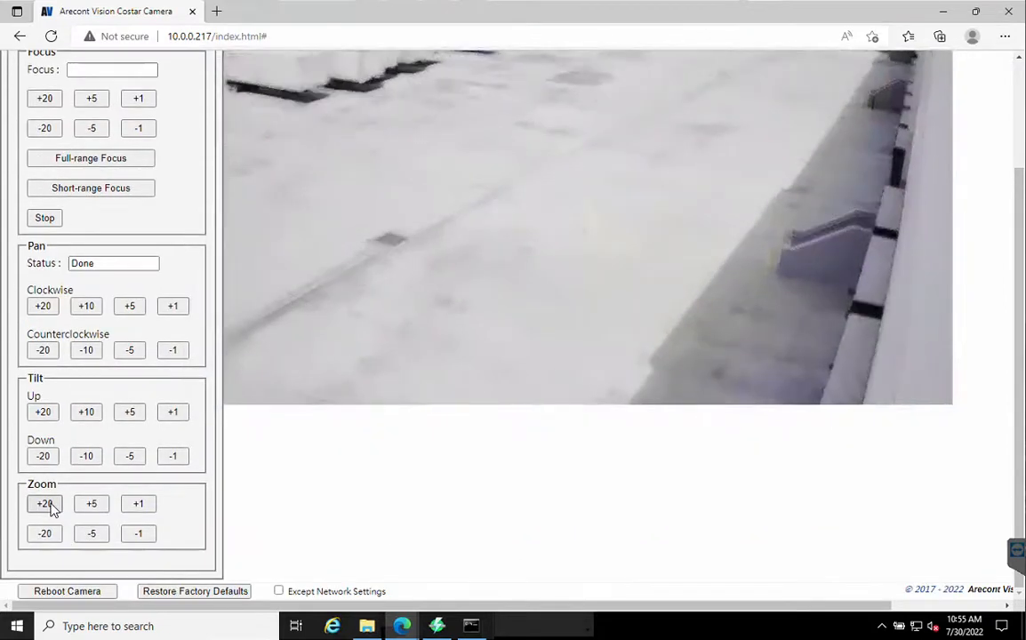
{"action": "left_click", "coordinate": [53, 510]}
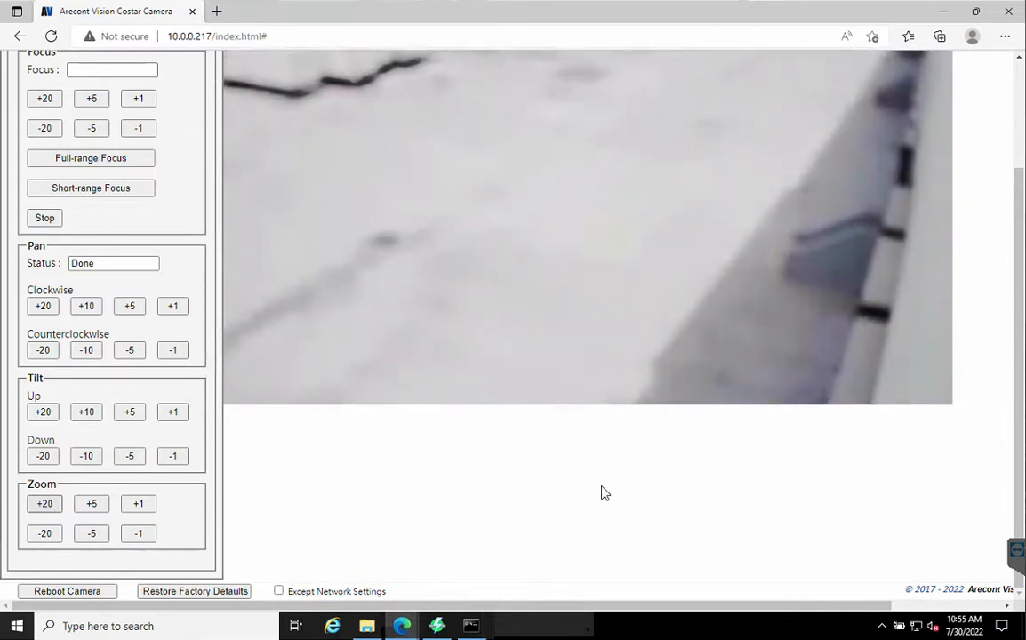
{"action": "left_click", "coordinate": [1022, 116]}
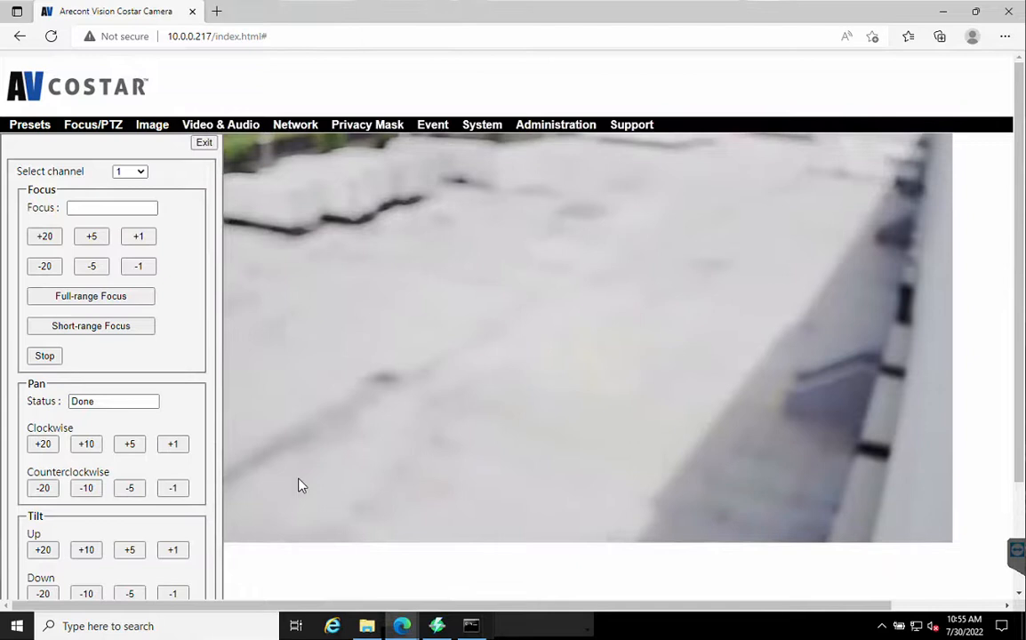
{"action": "scroll", "coordinate": [138, 492], "scroll_direction": "down", "scroll_amount": 2}
{"action": "left_click", "coordinate": [92, 505]}
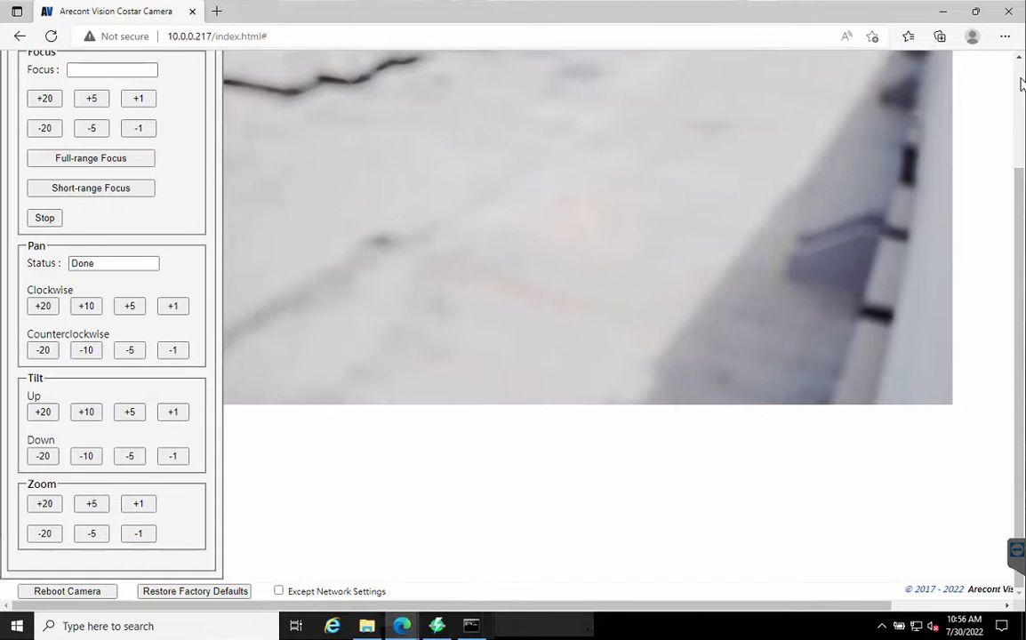
Step: Refocus channel 1's zoomed image by raising the focus in steps of 20 and fine-tuning it up and down by 5
{"action": "scroll", "coordinate": [1021, 83], "scroll_direction": "up", "scroll_amount": 2}
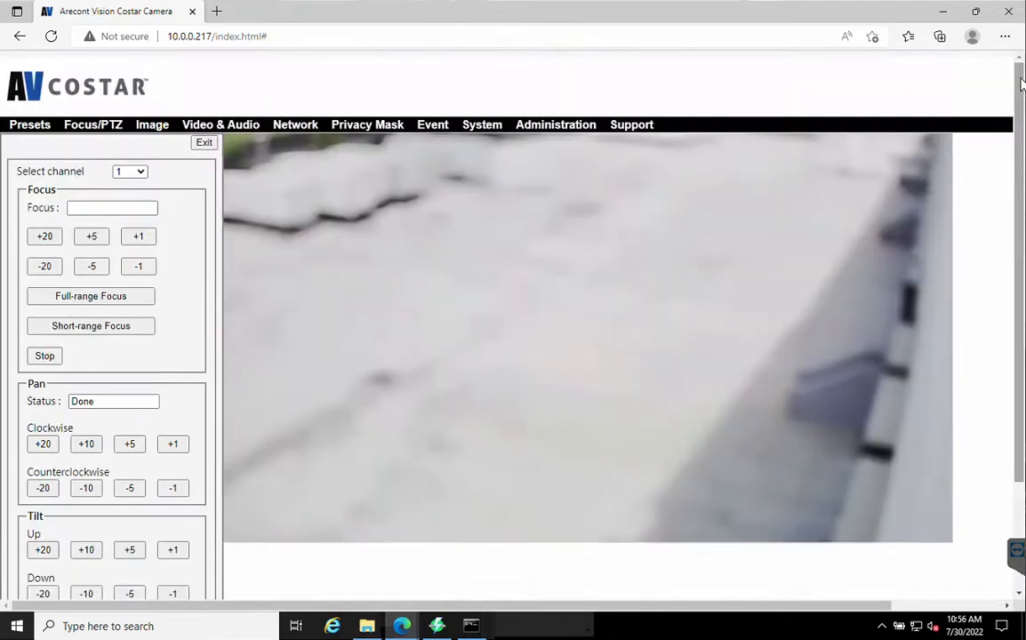
{"action": "left_click", "coordinate": [46, 237]}
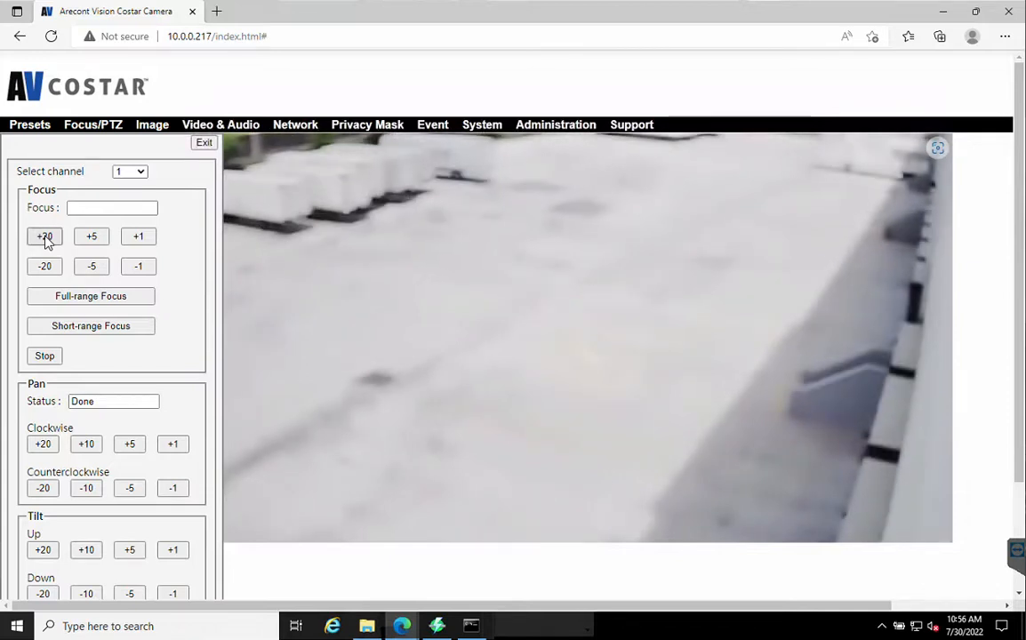
{"action": "left_click", "coordinate": [46, 238]}
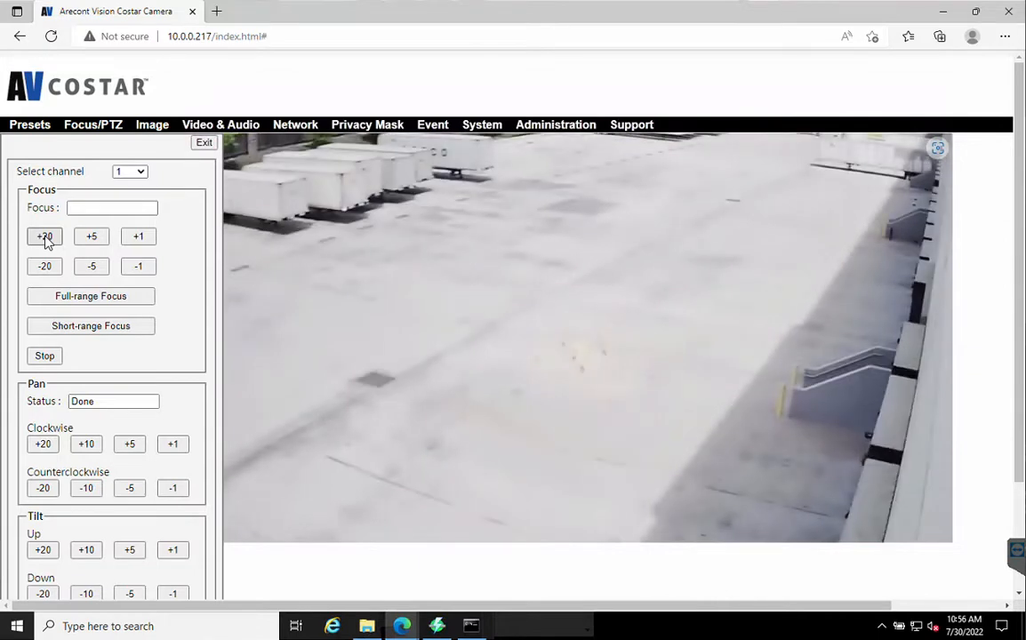
{"action": "left_click", "coordinate": [45, 237]}
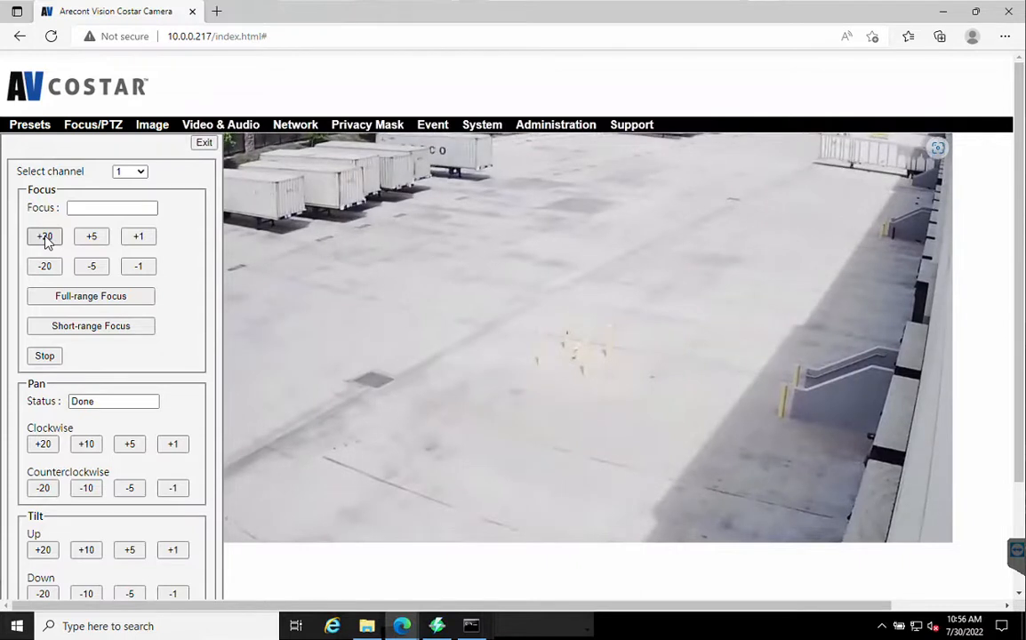
{"action": "left_click", "coordinate": [88, 238]}
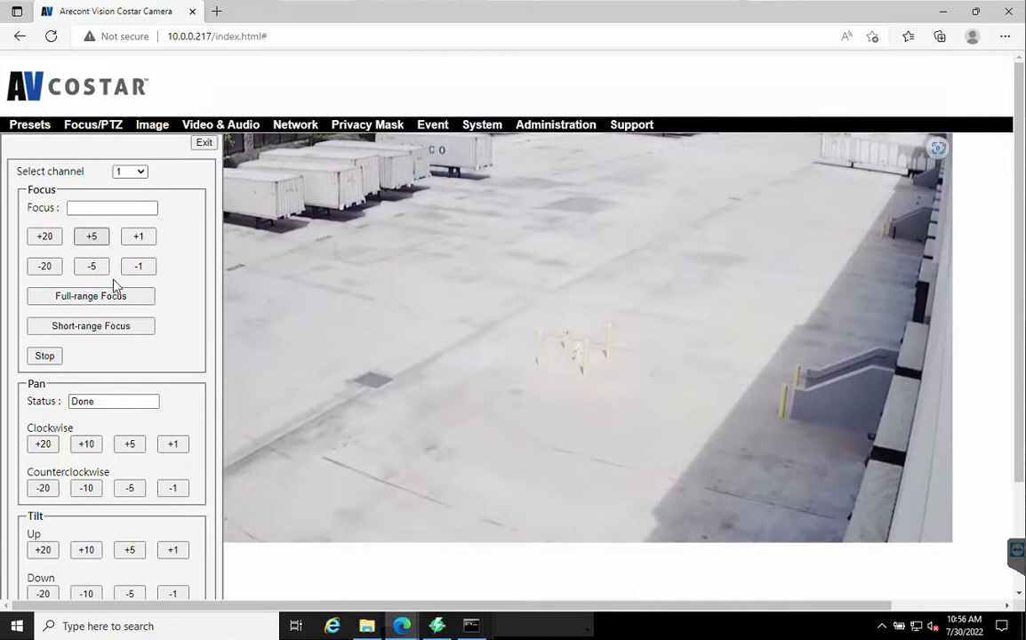
{"action": "left_click", "coordinate": [93, 269]}
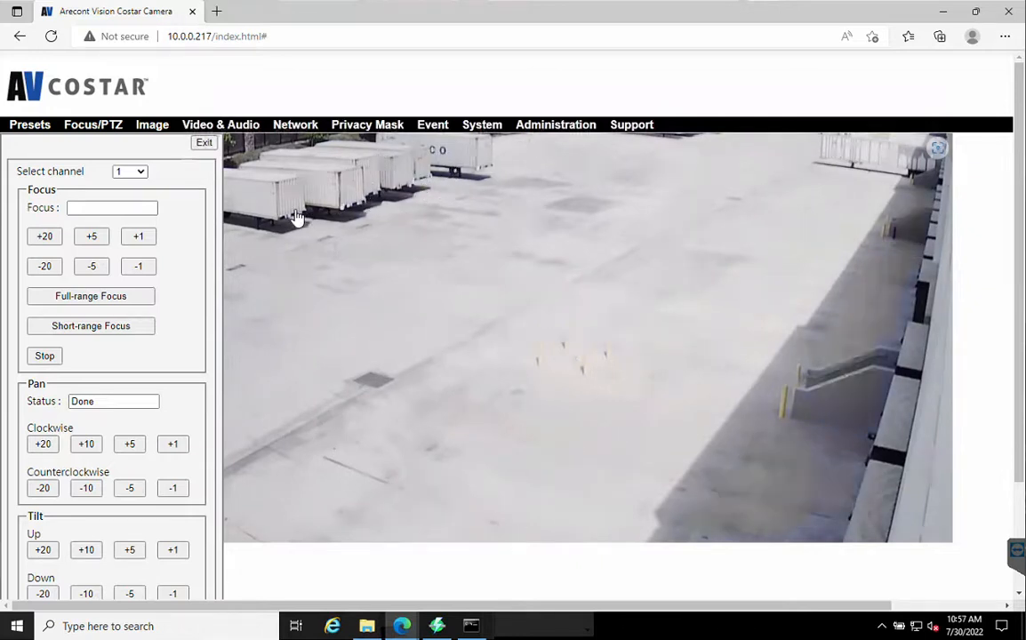
Step: Select channel 2 and zoom it in by 20
{"action": "left_click", "coordinate": [129, 173]}
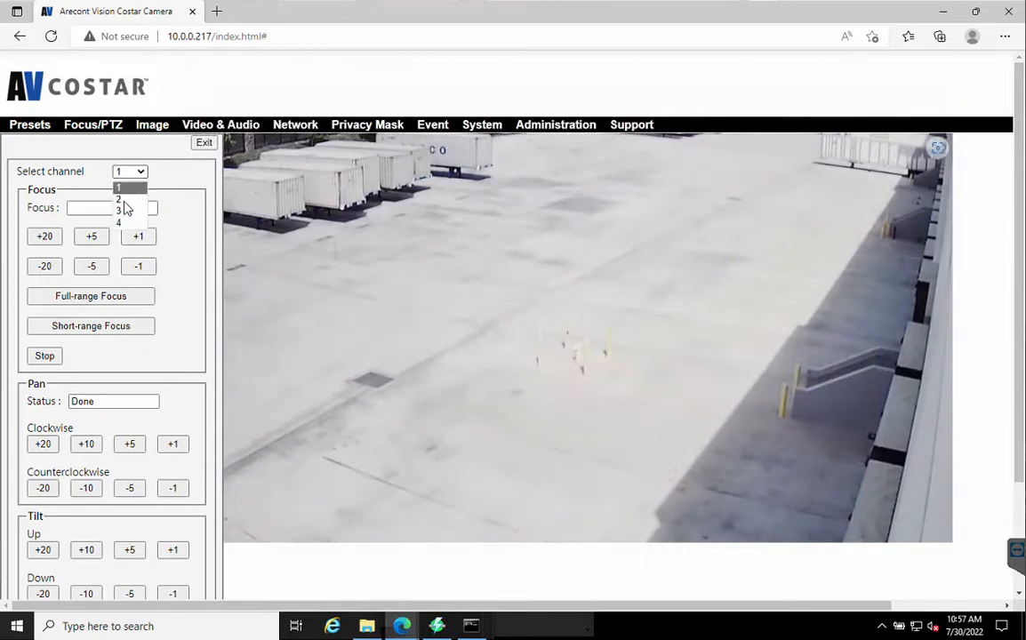
{"action": "left_click", "coordinate": [126, 200]}
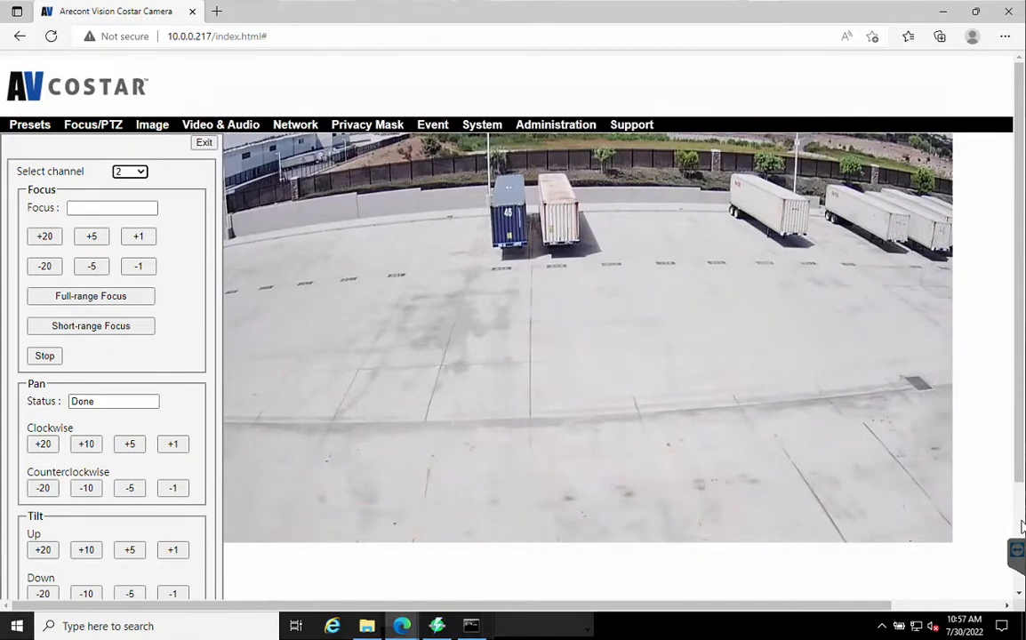
{"action": "scroll", "coordinate": [165, 474], "scroll_direction": "down", "scroll_amount": 2}
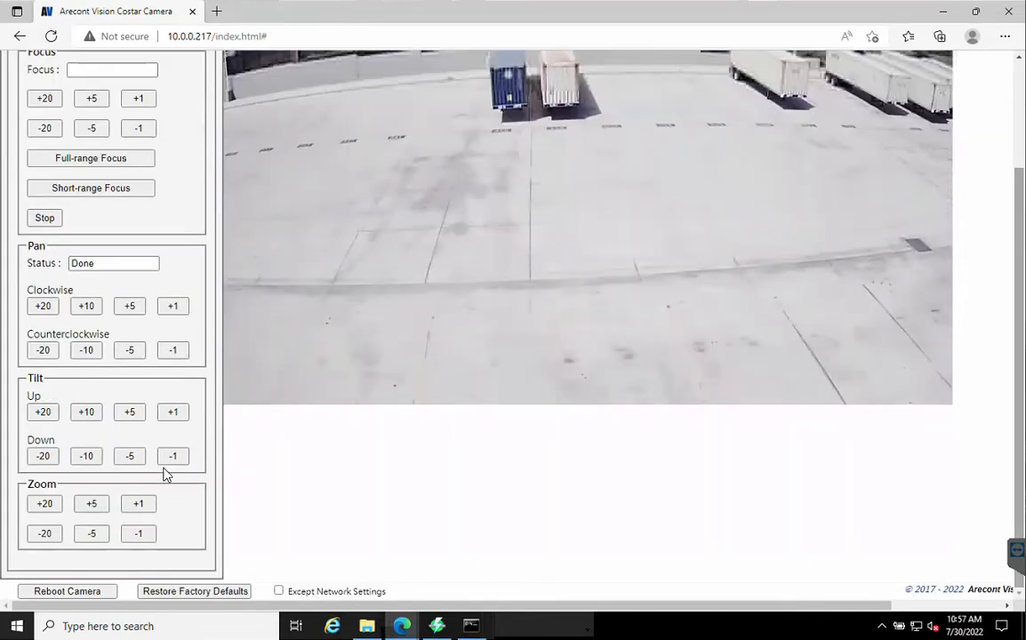
{"action": "left_click", "coordinate": [53, 507]}
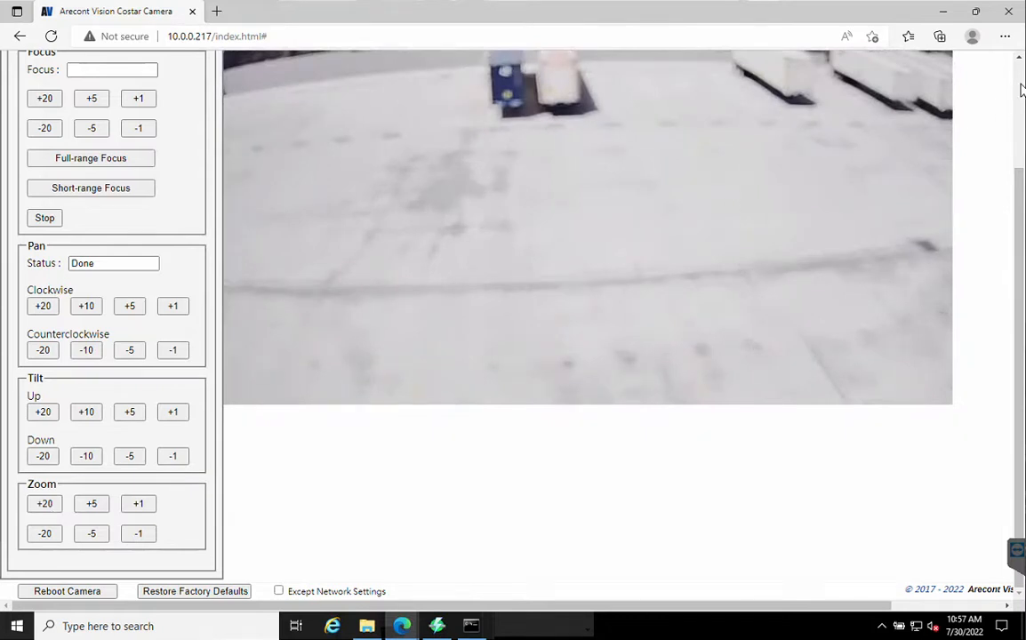
Step: Refocus channel 2 by raising the focus twice by 20 and fine-tuning it up and down by 5
{"action": "scroll", "coordinate": [1021, 89], "scroll_direction": "up", "scroll_amount": 2}
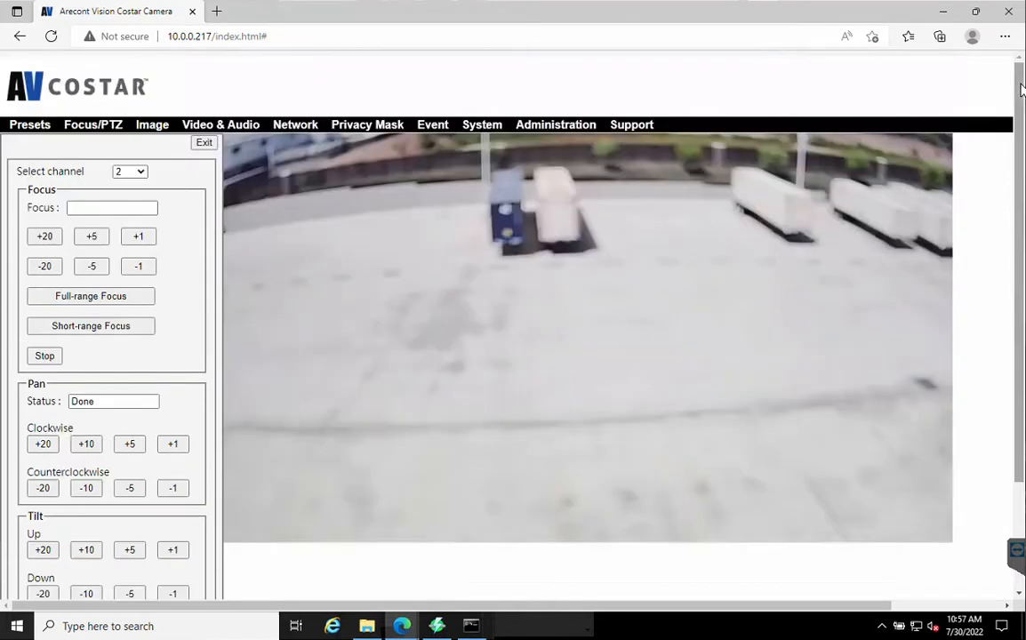
{"action": "left_click", "coordinate": [50, 240]}
{"action": "left_click", "coordinate": [50, 240]}
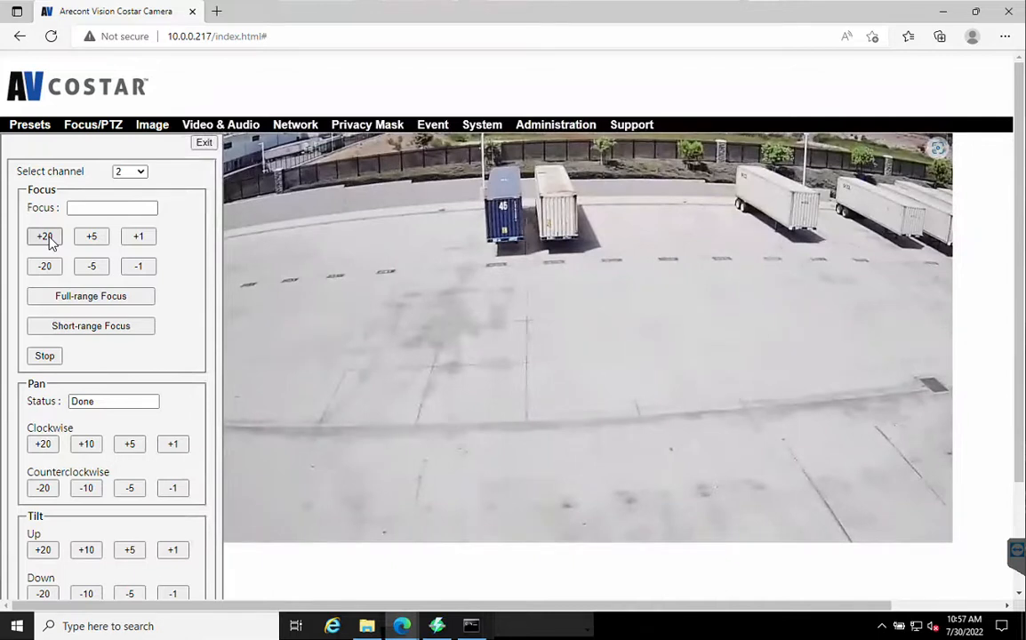
{"action": "left_click", "coordinate": [98, 242]}
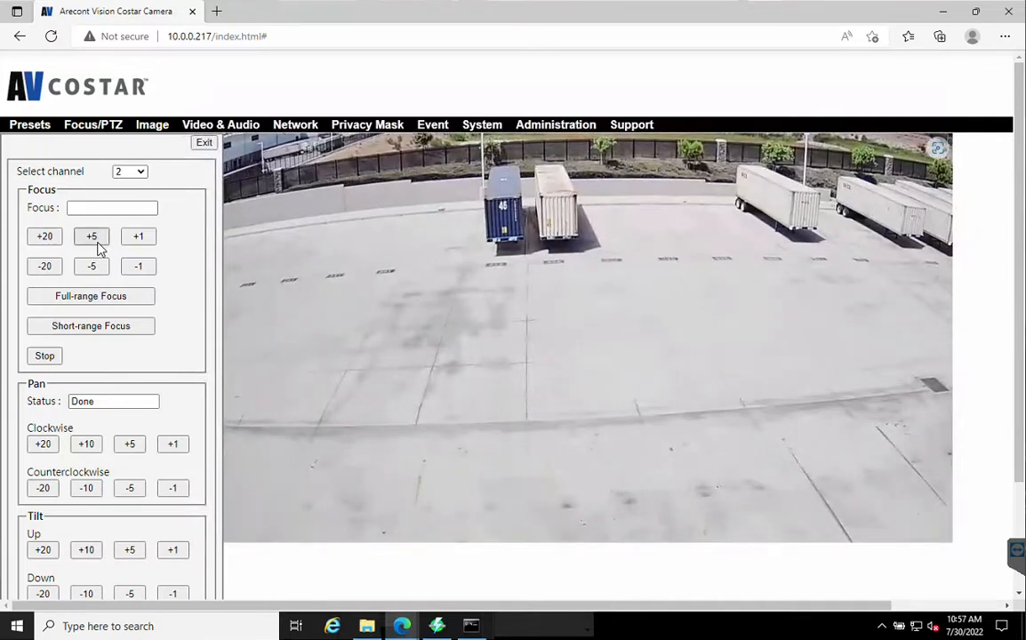
{"action": "left_click", "coordinate": [92, 267]}
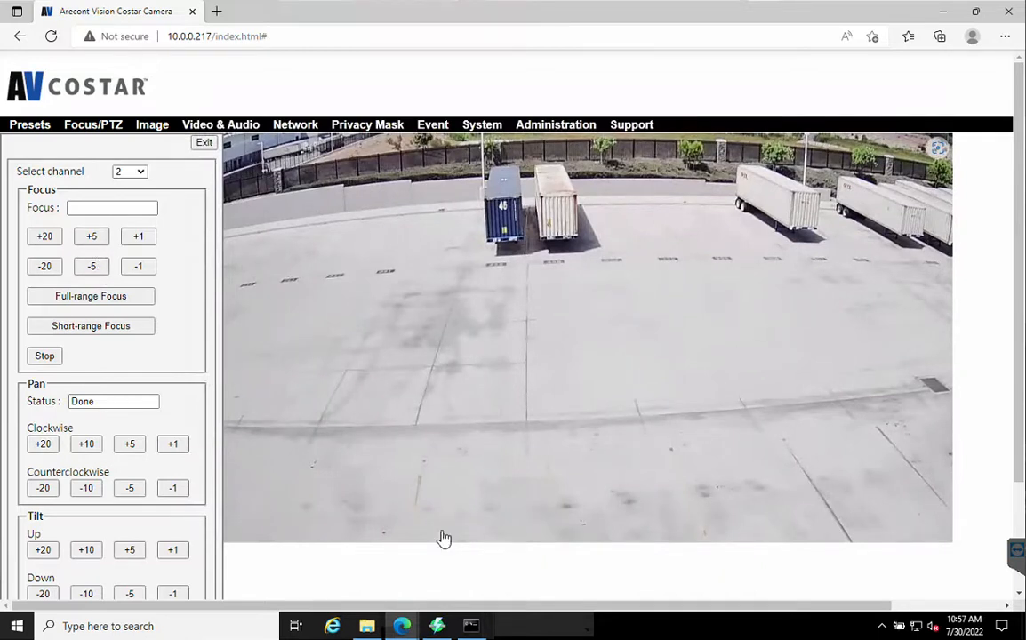
Step: Select channel 3 and pan it clockwise in steps of 20 so the yard replaces the building wall in the frame
{"action": "left_click", "coordinate": [140, 172]}
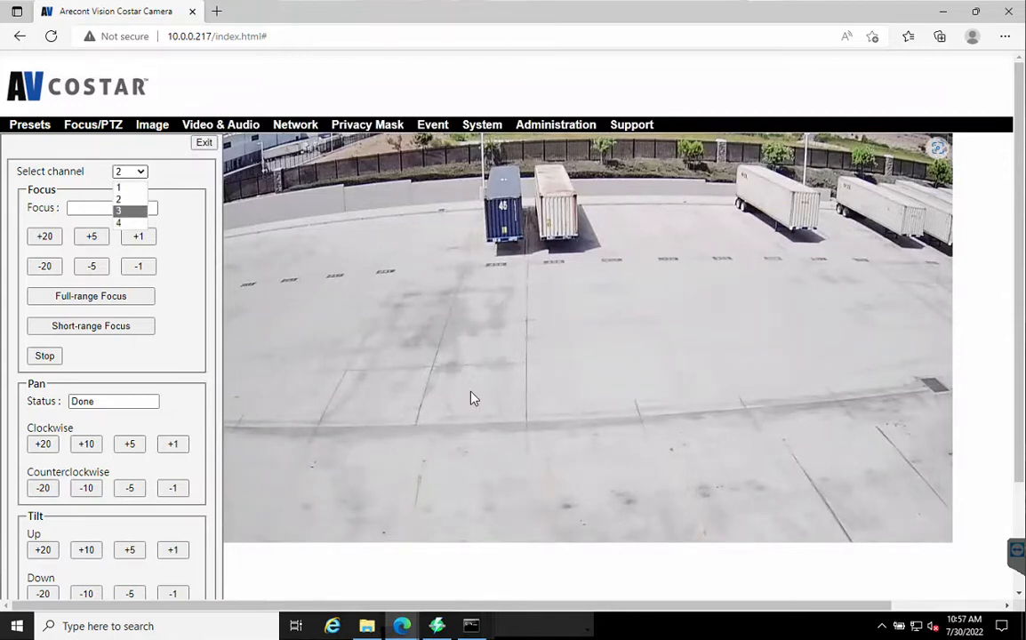
{"action": "left_click", "coordinate": [456, 605]}
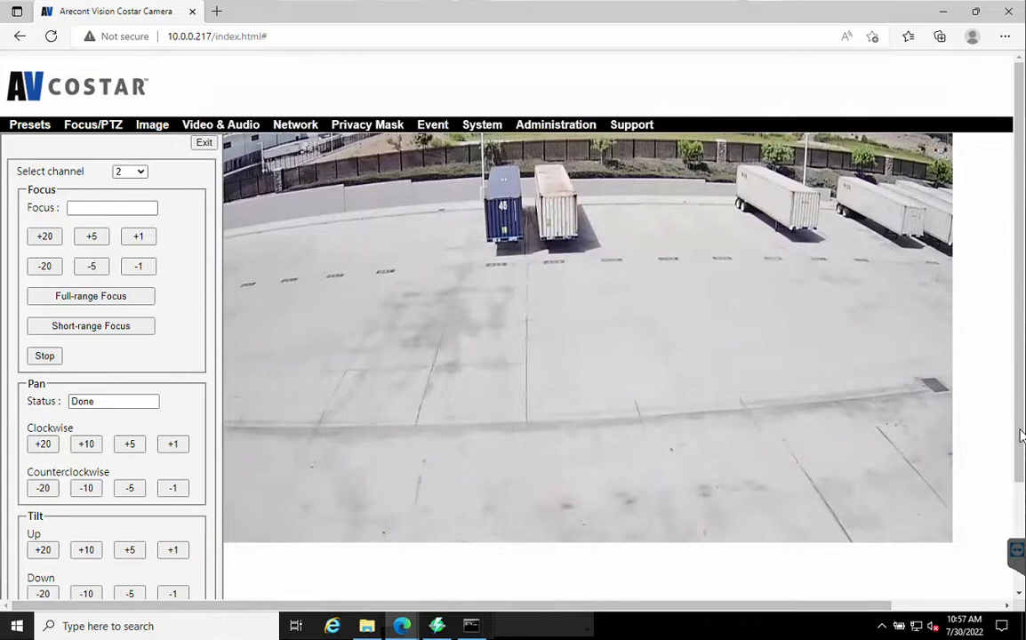
{"action": "scroll", "coordinate": [570, 158], "scroll_direction": "down", "scroll_amount": 1}
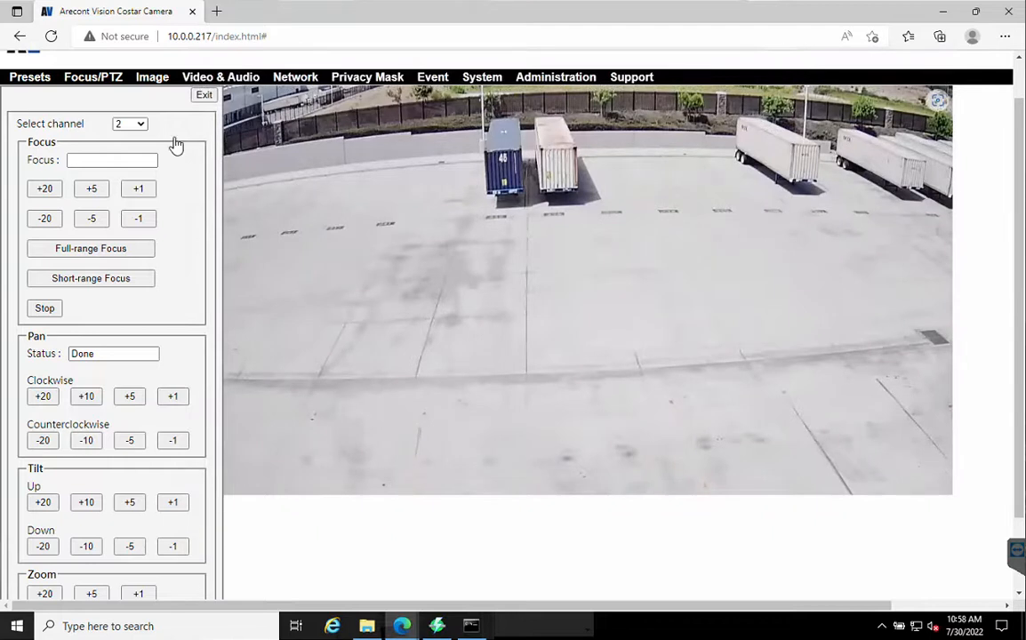
{"action": "left_click", "coordinate": [129, 125]}
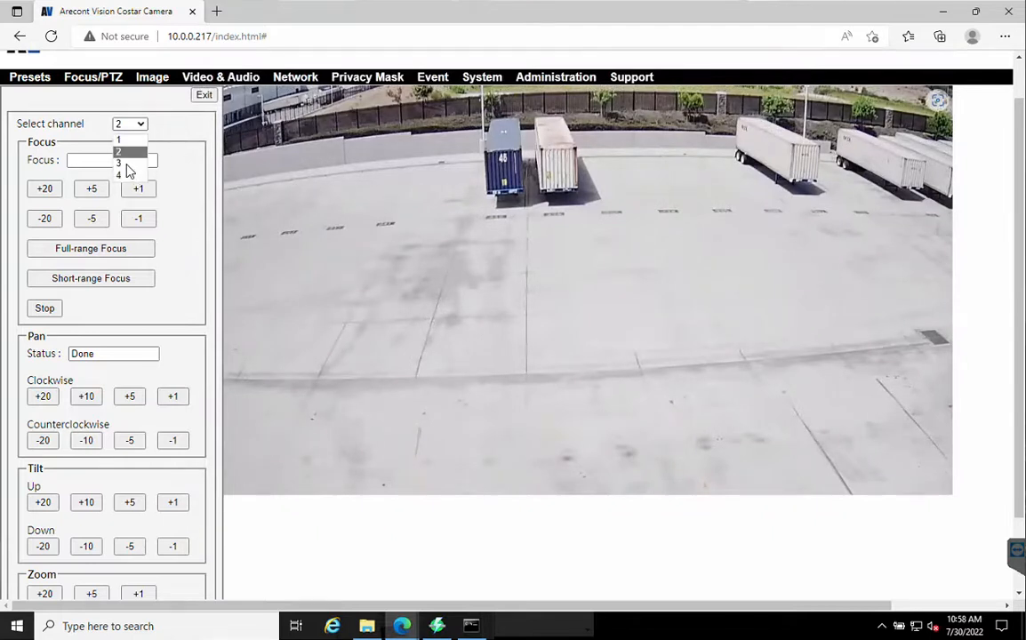
{"action": "left_click", "coordinate": [125, 164]}
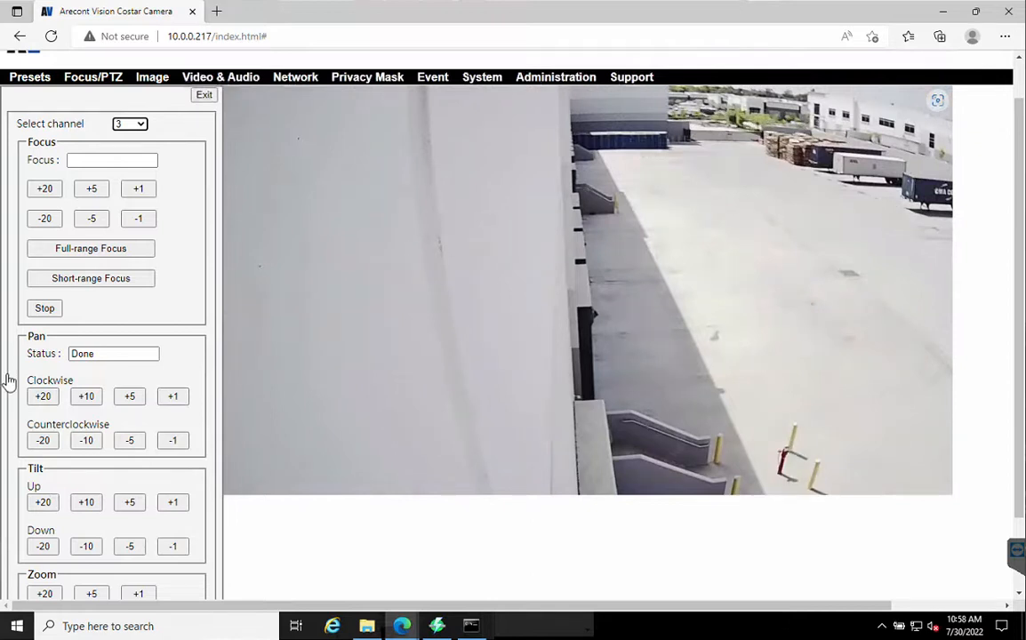
{"action": "left_click", "coordinate": [45, 400]}
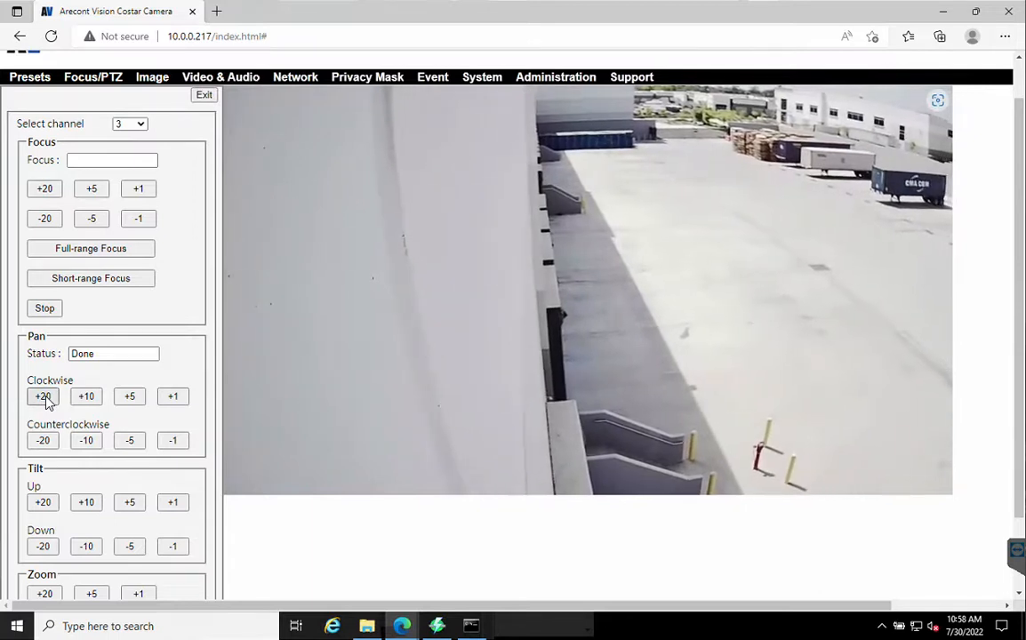
{"action": "left_click", "coordinate": [46, 400]}
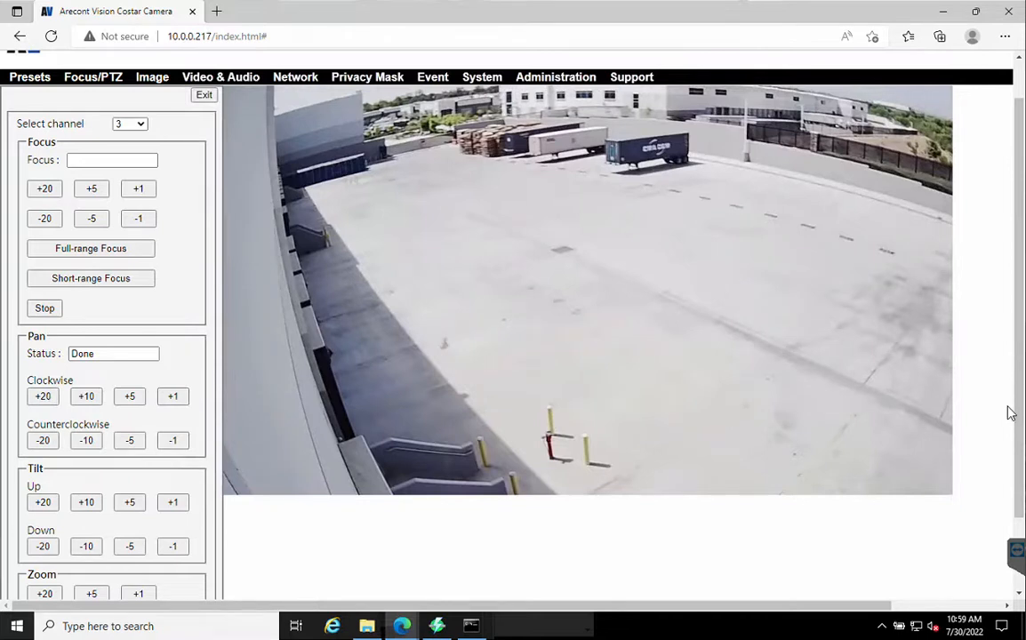
Step: Zoom channel 3 in by 20 and by 5
{"action": "scroll", "coordinate": [1014, 550], "scroll_direction": "down", "scroll_amount": 1}
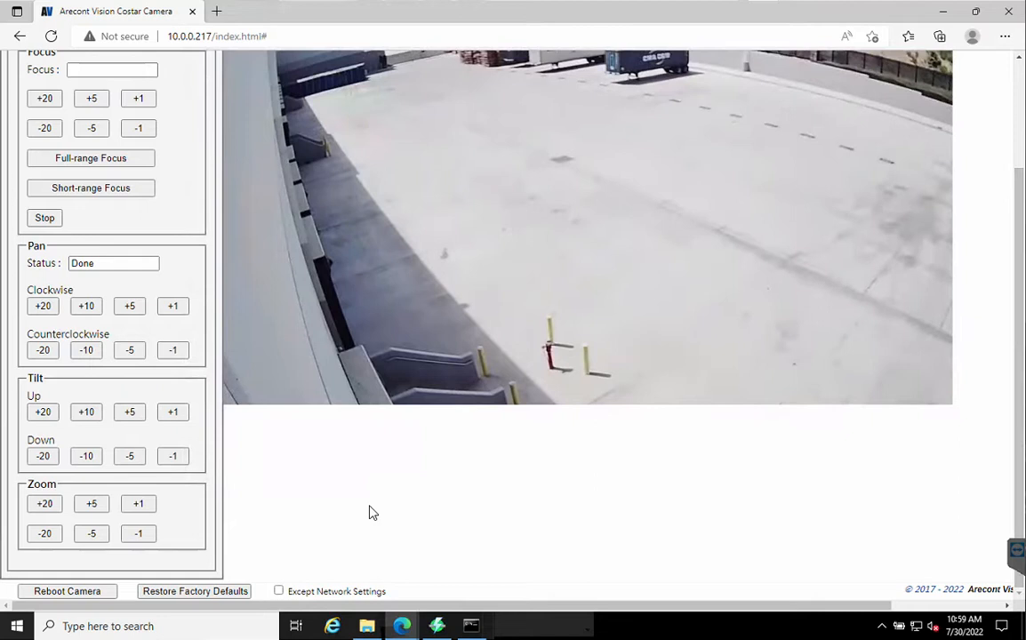
{"action": "left_click", "coordinate": [45, 507]}
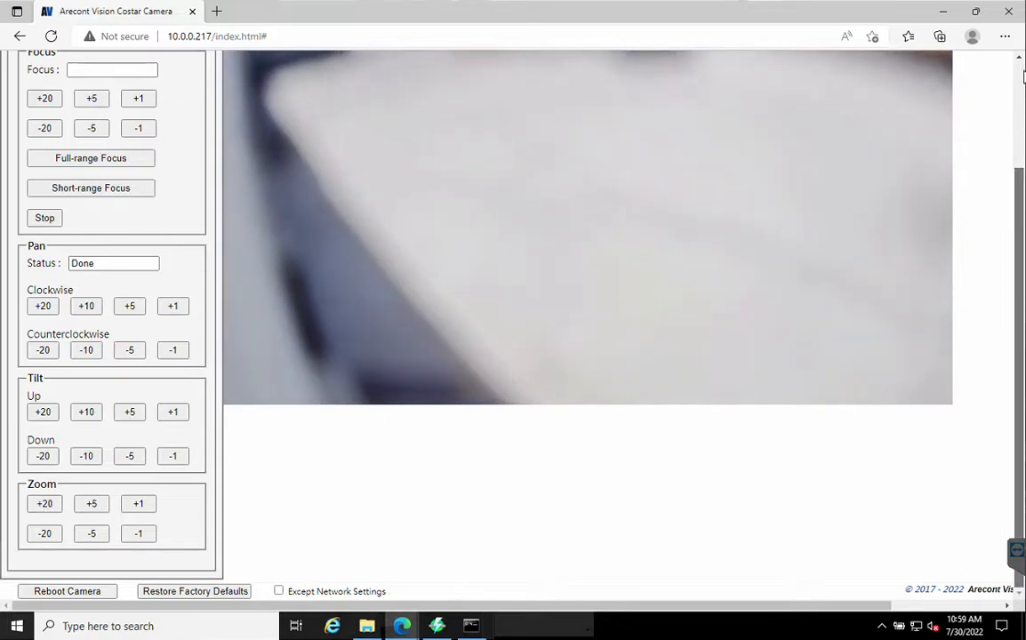
{"action": "scroll", "coordinate": [1023, 78], "scroll_direction": "up", "scroll_amount": 2}
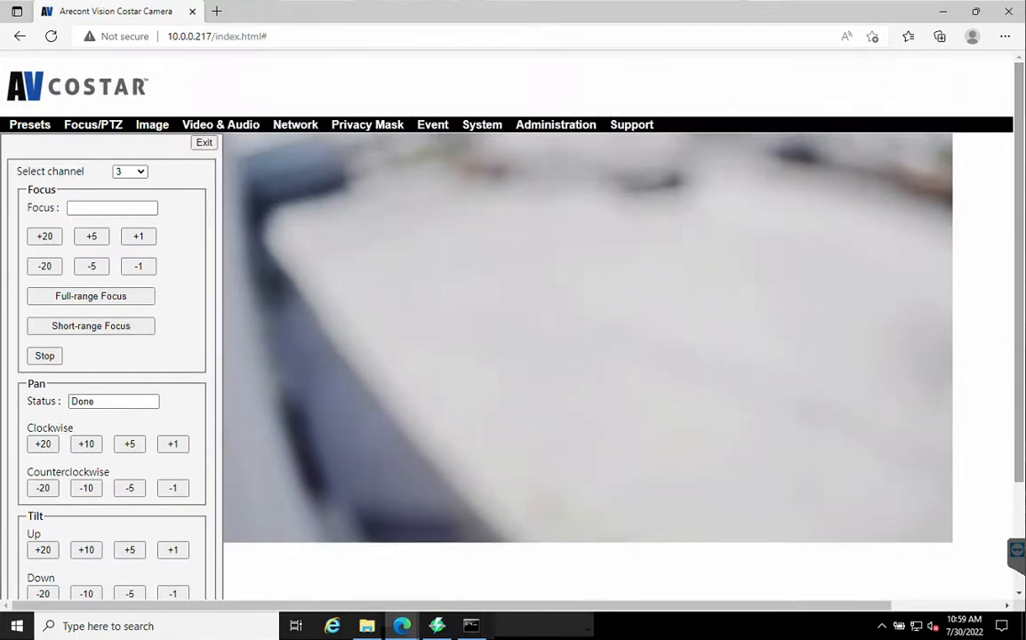
{"action": "scroll", "coordinate": [907, 454], "scroll_direction": "down", "scroll_amount": 2}
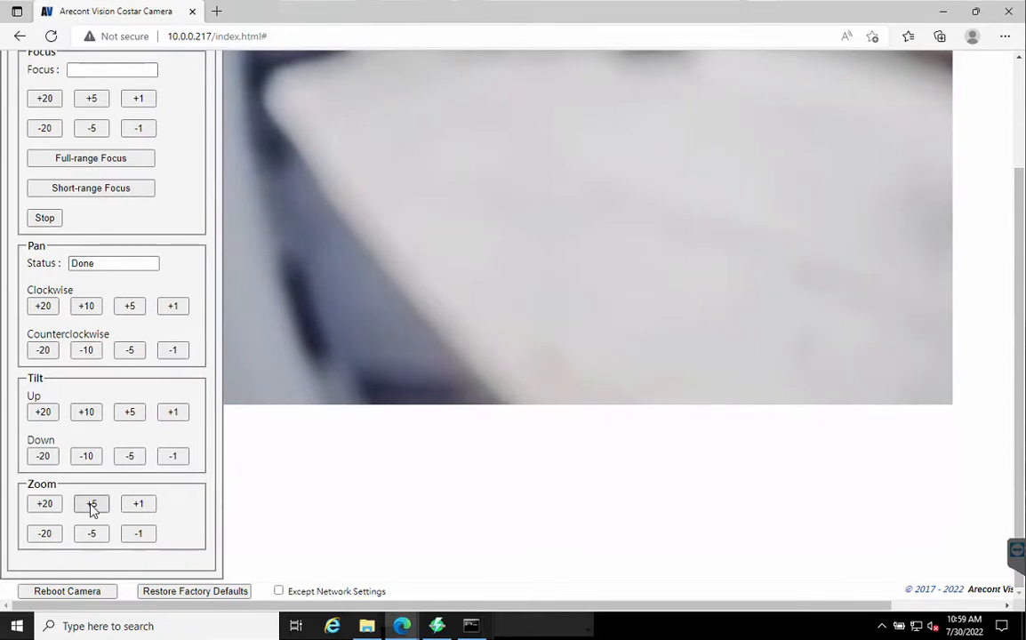
{"action": "left_click", "coordinate": [1020, 87]}
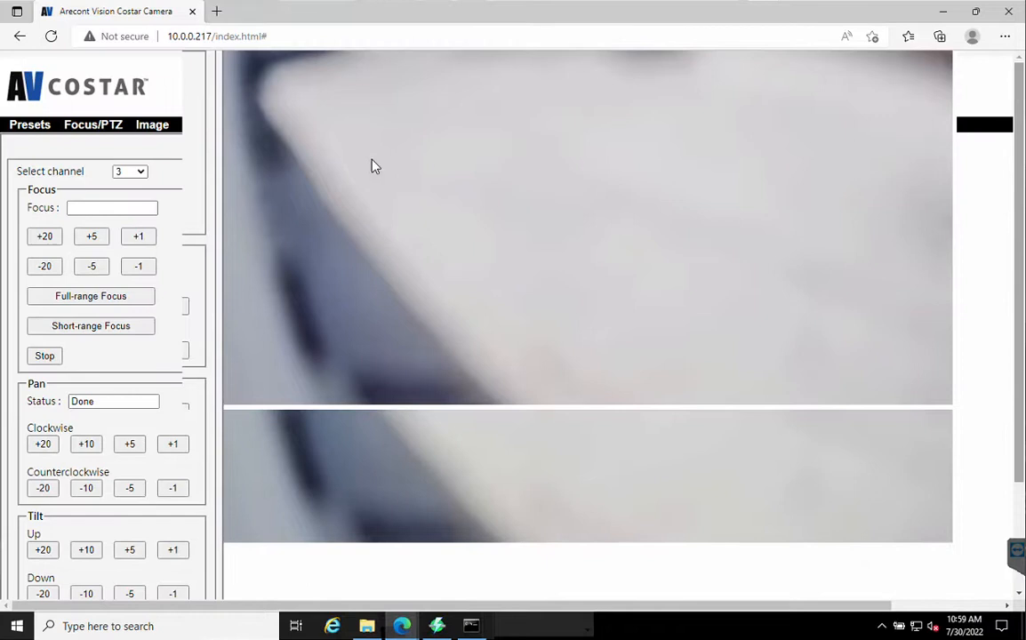
Step: Raise channel 3's focus in steps of 20 to sharpen the zoomed image
{"action": "left_click", "coordinate": [44, 242]}
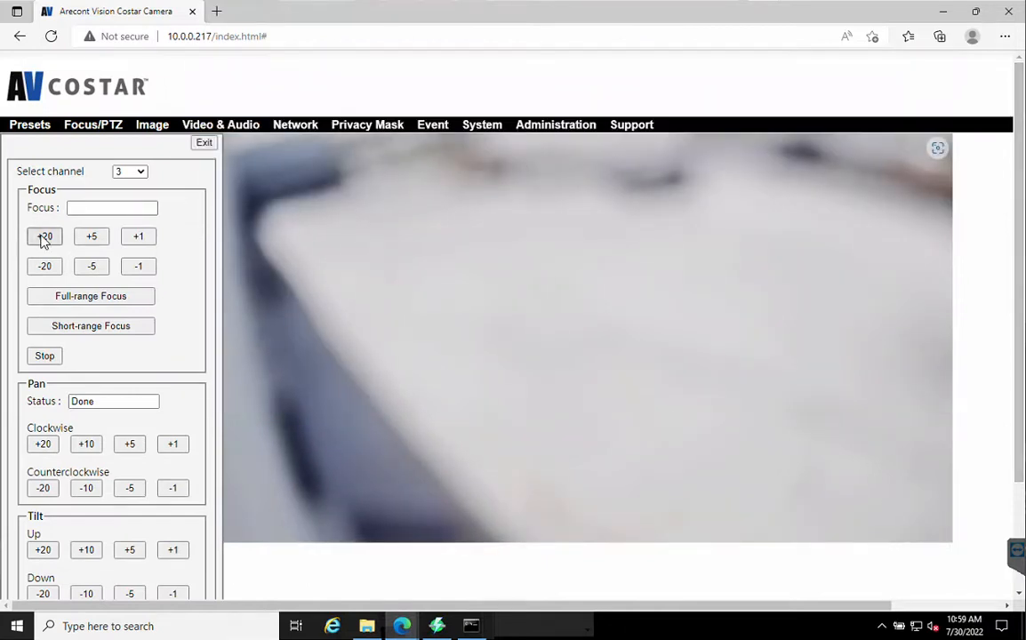
{"action": "left_click", "coordinate": [43, 242]}
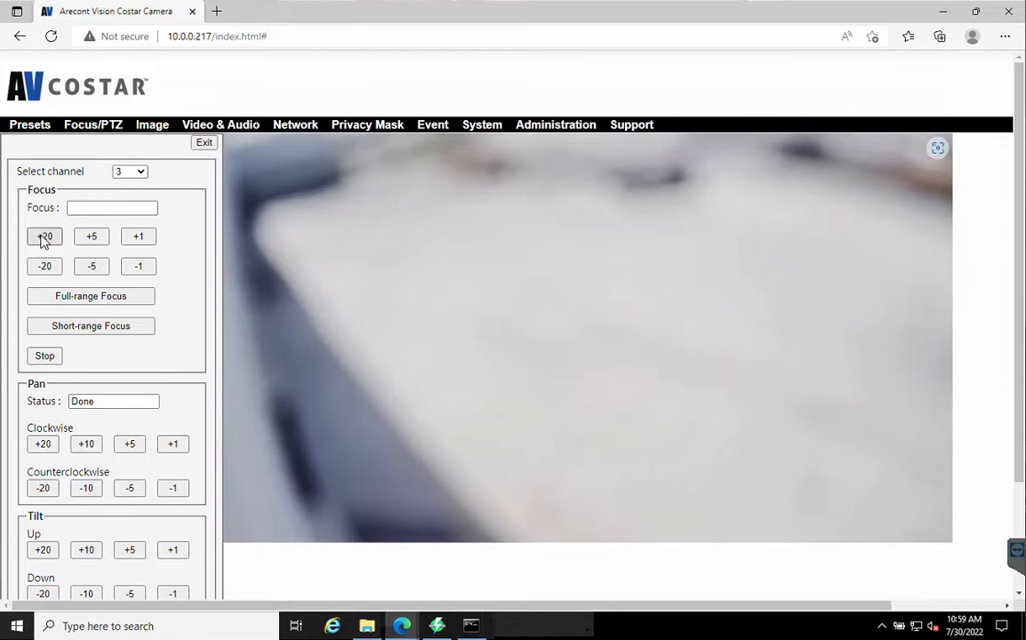
{"action": "left_click", "coordinate": [44, 242]}
{"action": "left_click", "coordinate": [44, 242]}
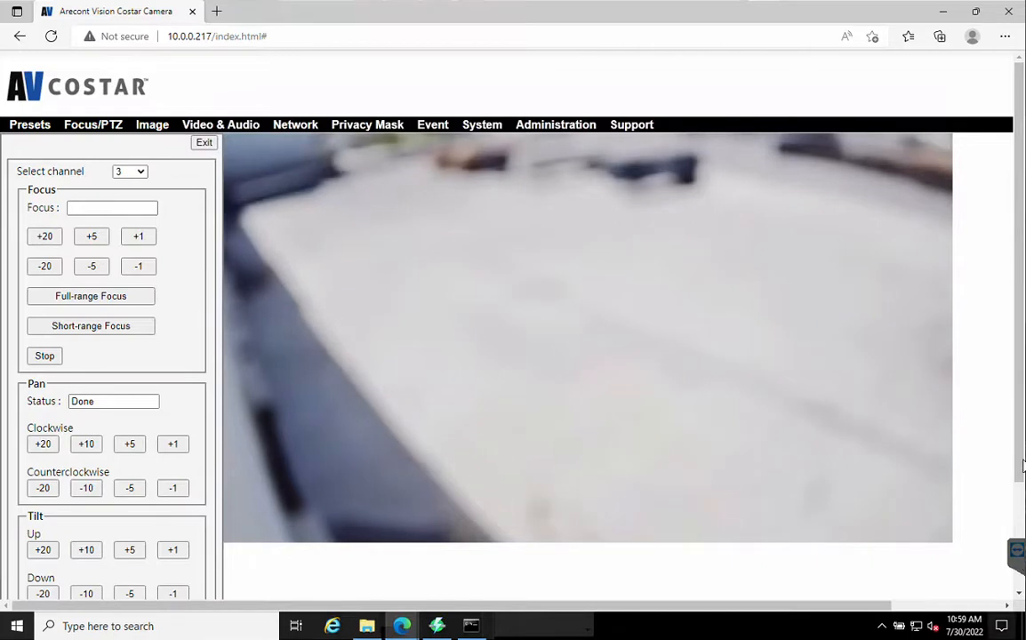
{"action": "scroll", "coordinate": [142, 568], "scroll_direction": "down", "scroll_amount": 2}
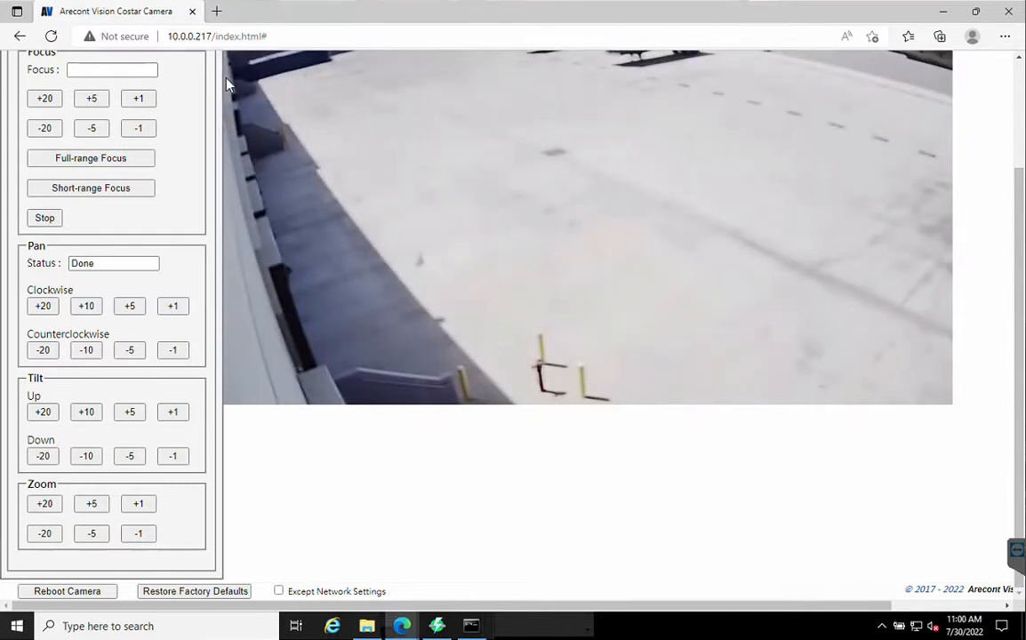
Step: Tilt channel 3 up by 20 and twice by 5, and fine-tune its focus up by 20 and down by 5
{"action": "scroll", "coordinate": [226, 85], "scroll_direction": "up", "scroll_amount": 2}
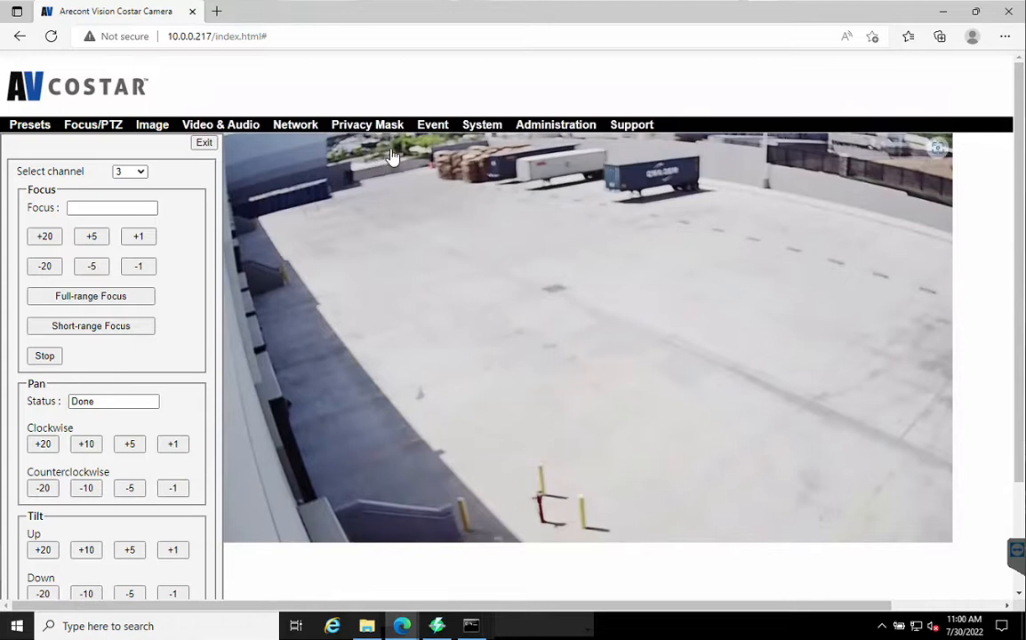
{"action": "left_click", "coordinate": [43, 551]}
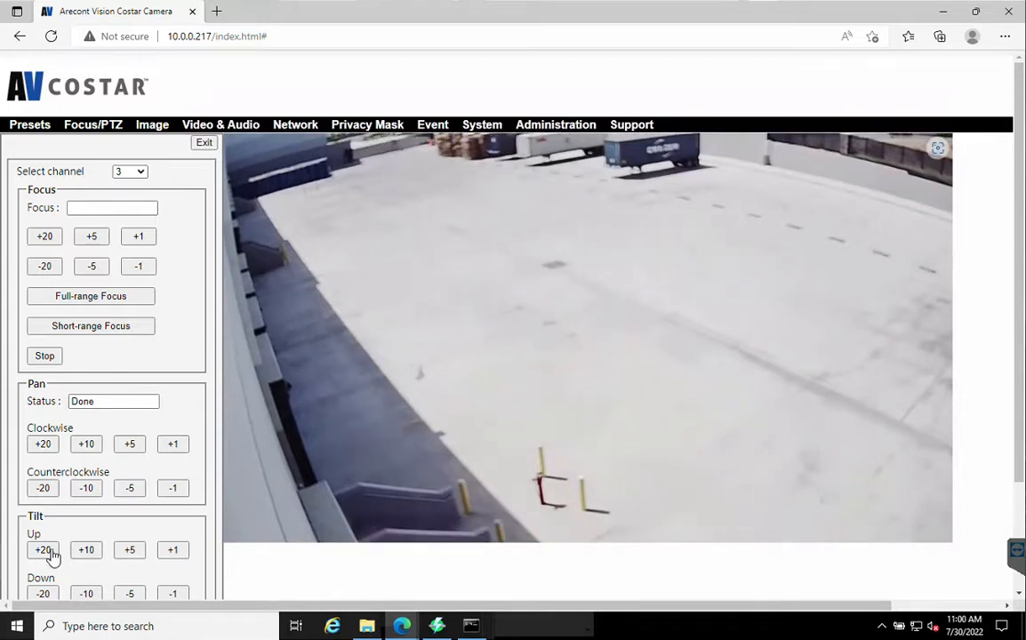
{"action": "left_click", "coordinate": [126, 553]}
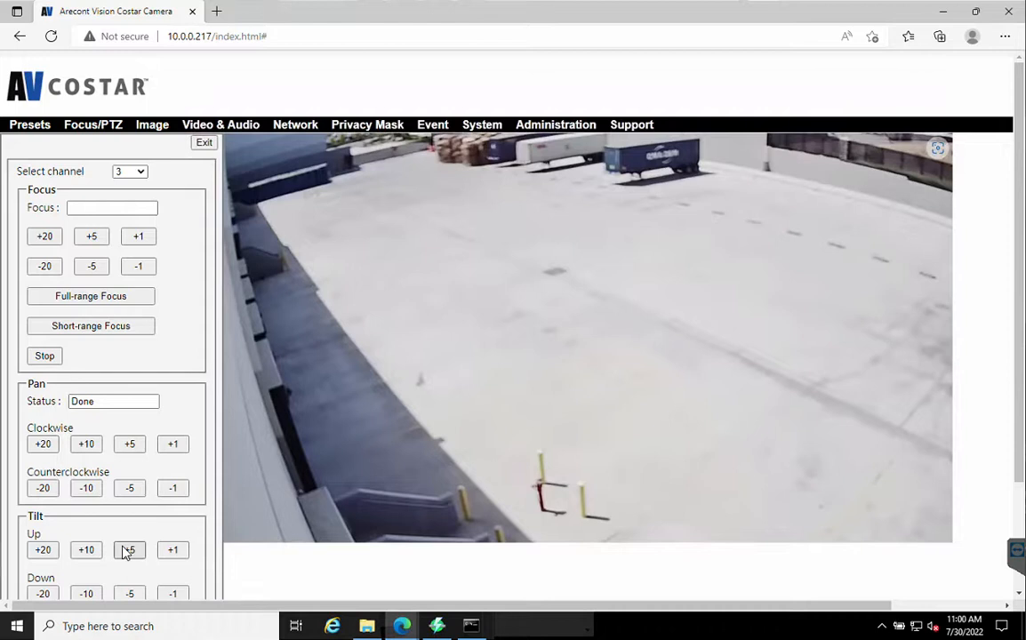
{"action": "left_click", "coordinate": [126, 553]}
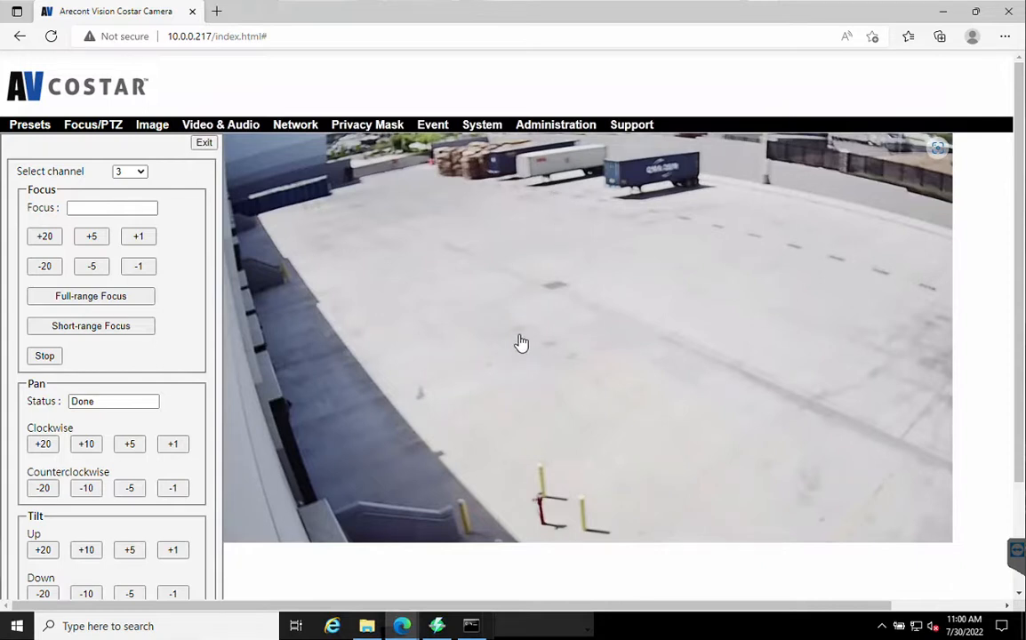
{"action": "left_click", "coordinate": [49, 235]}
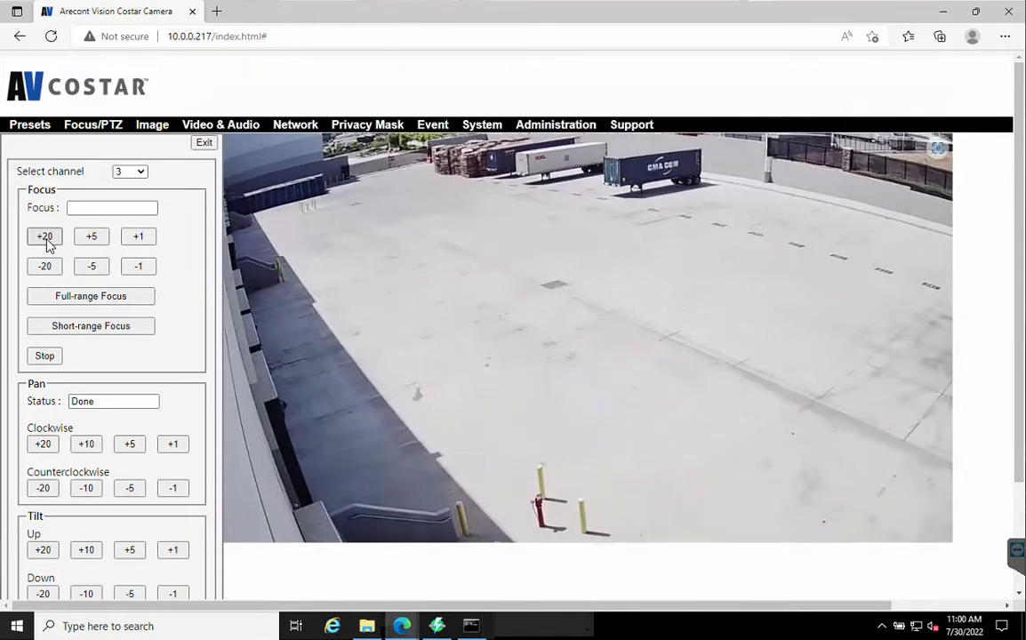
{"action": "left_click", "coordinate": [91, 272]}
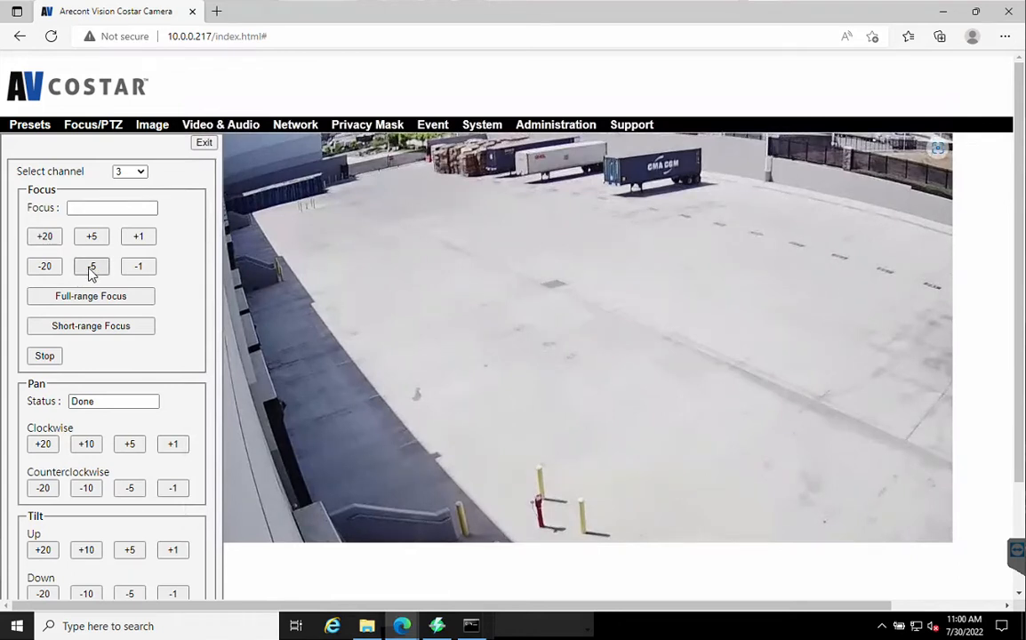
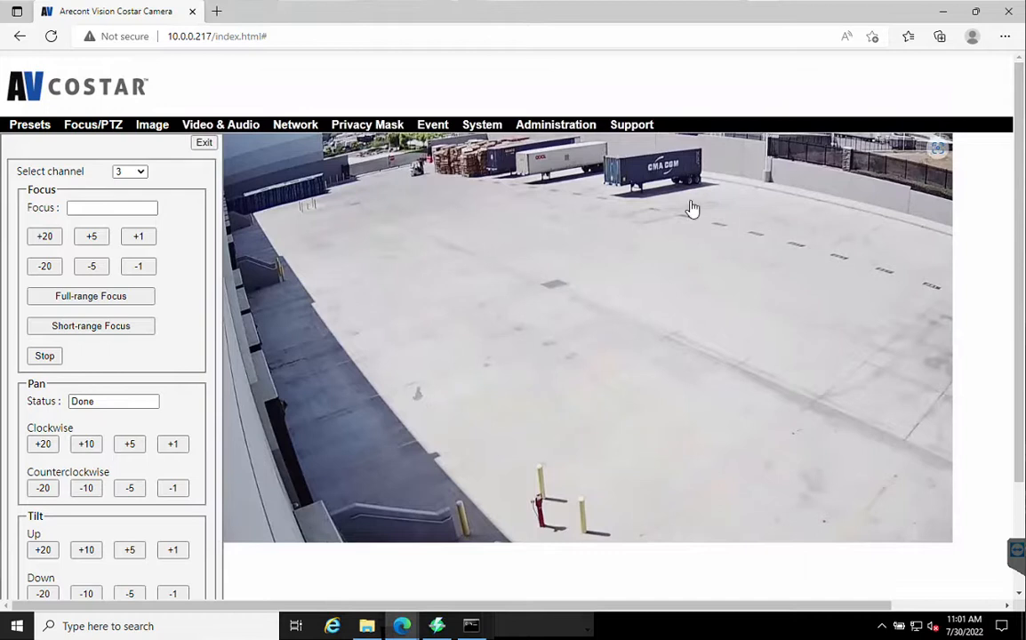
Step: Open the camera's image settings and examine the basic picture, day/night and WDR options
{"action": "left_click", "coordinate": [156, 129]}
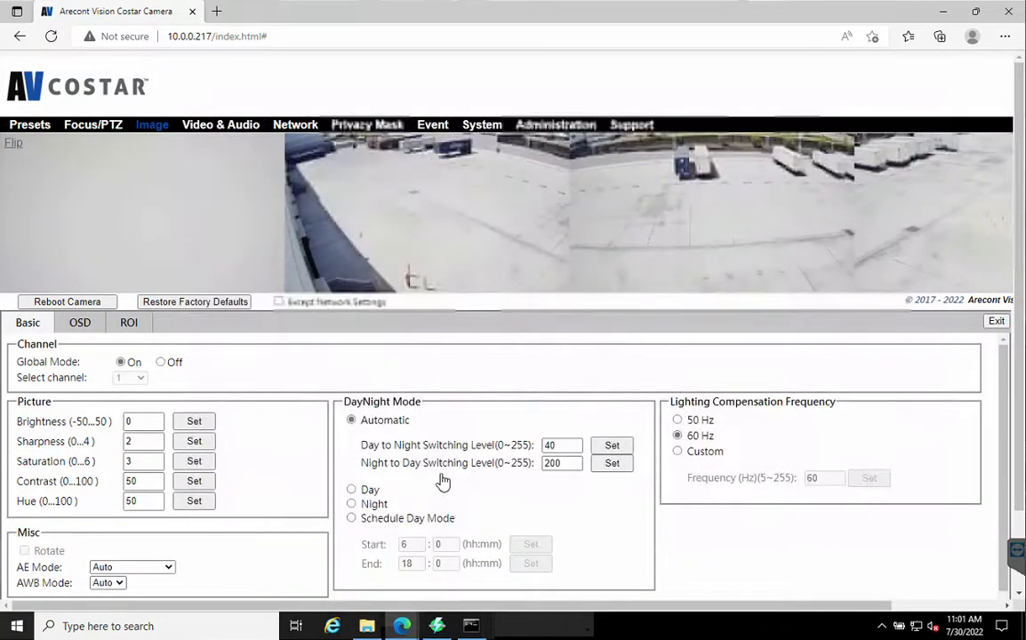
{"action": "scroll", "coordinate": [452, 480], "scroll_direction": "down", "scroll_amount": 1}
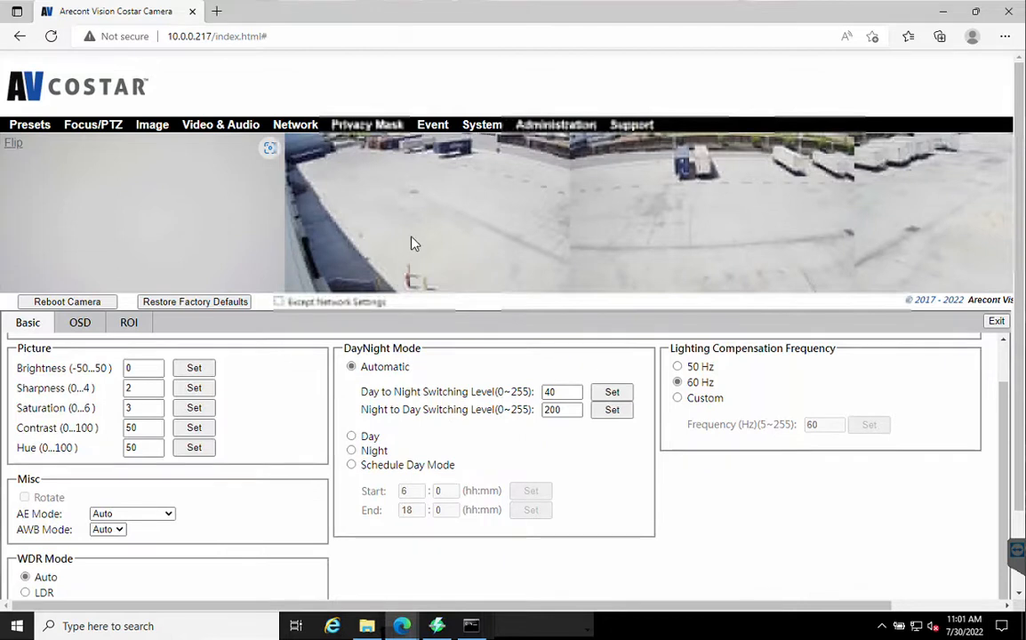
{"action": "scroll", "coordinate": [404, 240], "scroll_direction": "up", "scroll_amount": 1}
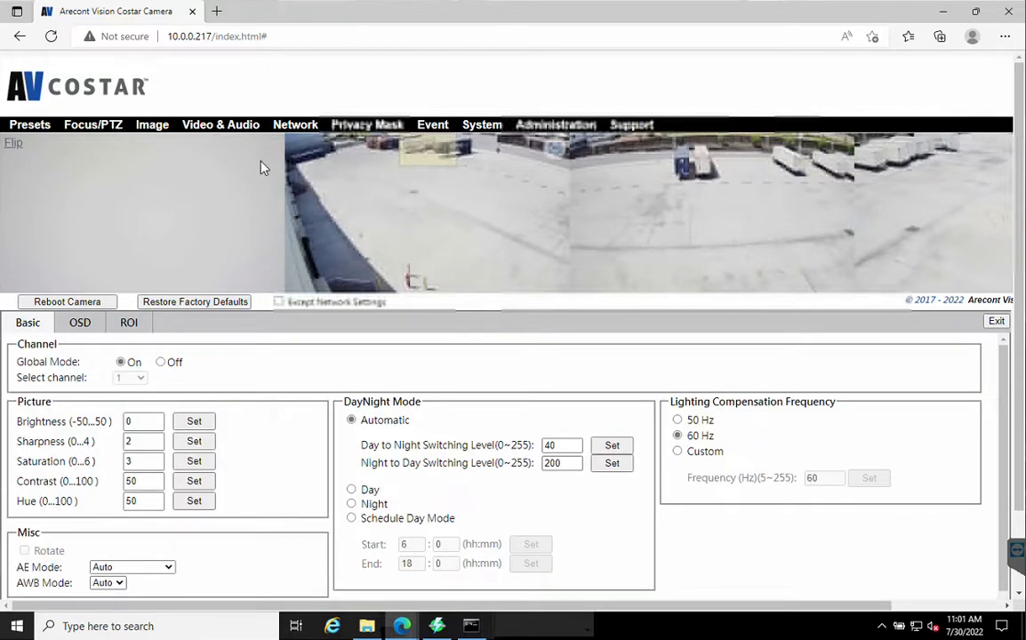
{"action": "mouse_move", "coordinate": [267, 151]}
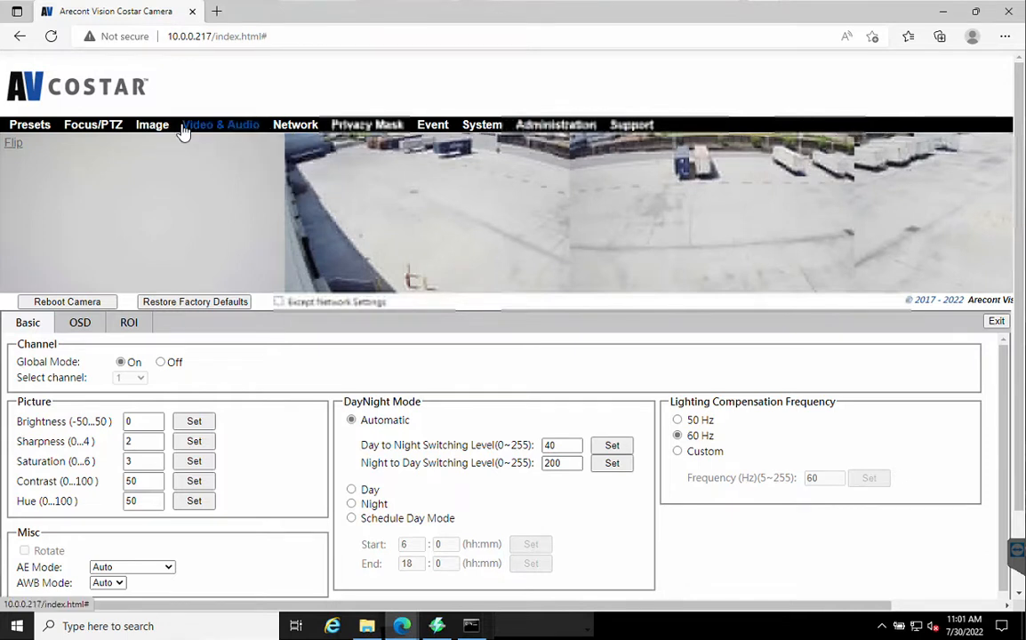
Step: Check channel 1's live view, and compare all four channels in the multi-channel overview
{"action": "left_click", "coordinate": [147, 126]}
{"action": "left_click", "coordinate": [93, 126]}
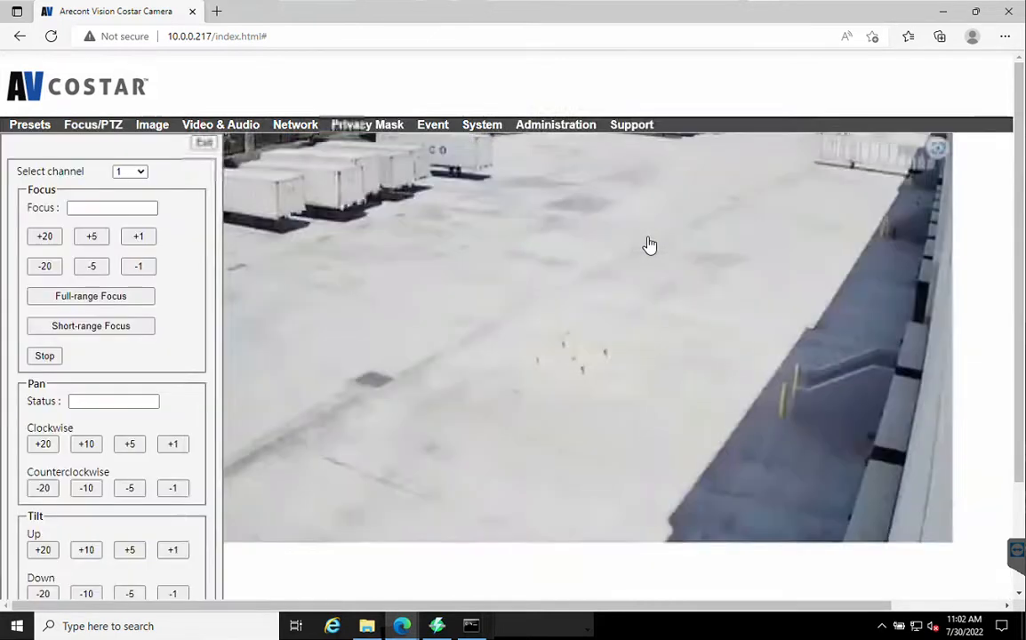
{"action": "left_click", "coordinate": [147, 128]}
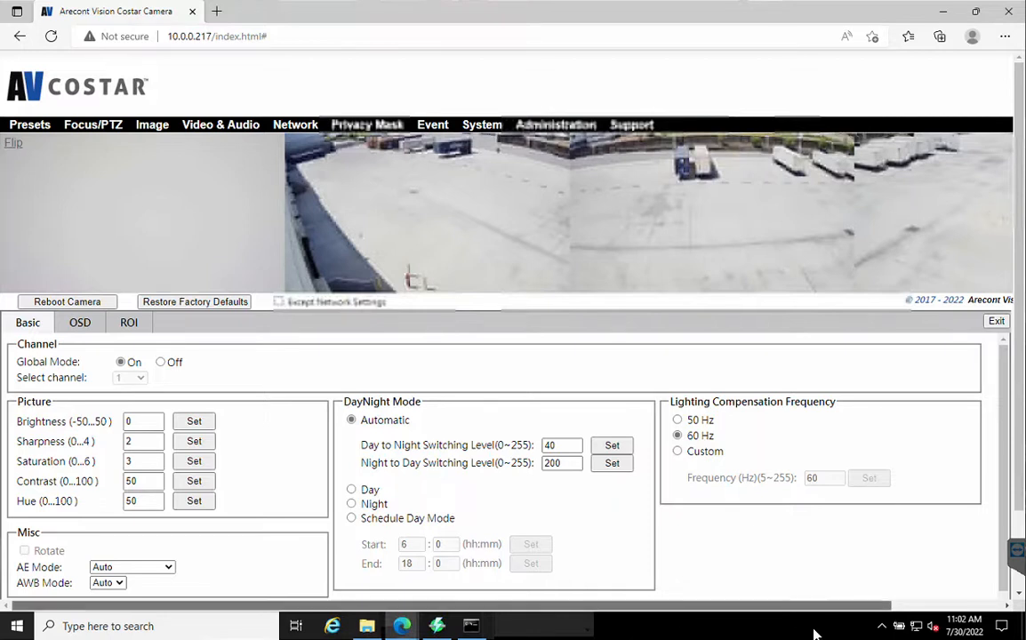
{"action": "left_click_drag", "start_coordinate": [845, 633], "coordinate": [890, 633]}
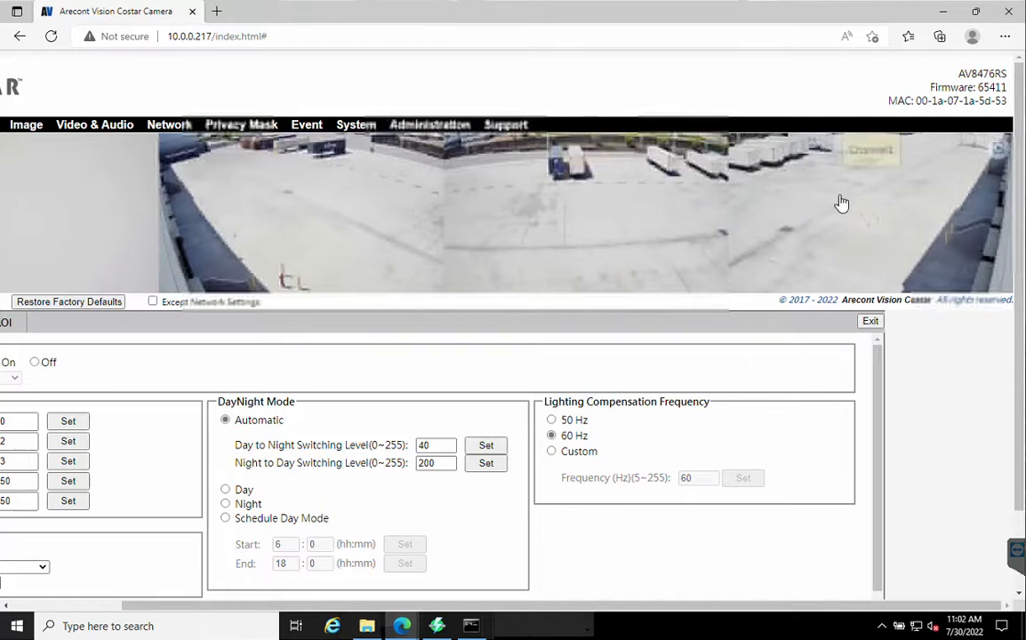
Step: Fine-tune channel 1's focus up by 5 and down by 5
{"action": "left_click", "coordinate": [36, 129]}
{"action": "left_click", "coordinate": [96, 134]}
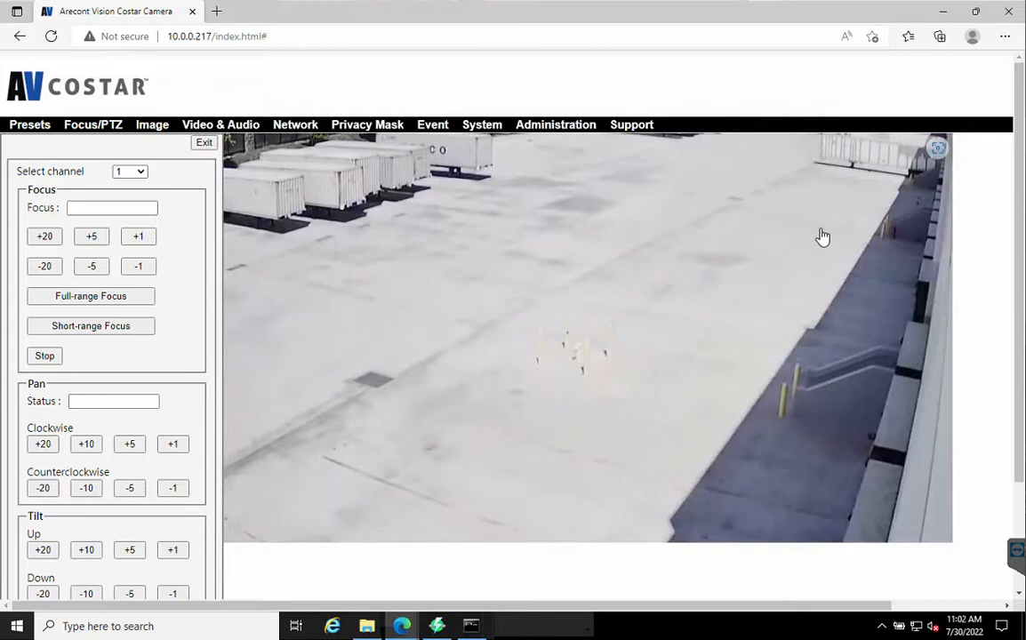
{"action": "left_click", "coordinate": [91, 238]}
{"action": "left_click", "coordinate": [92, 271]}
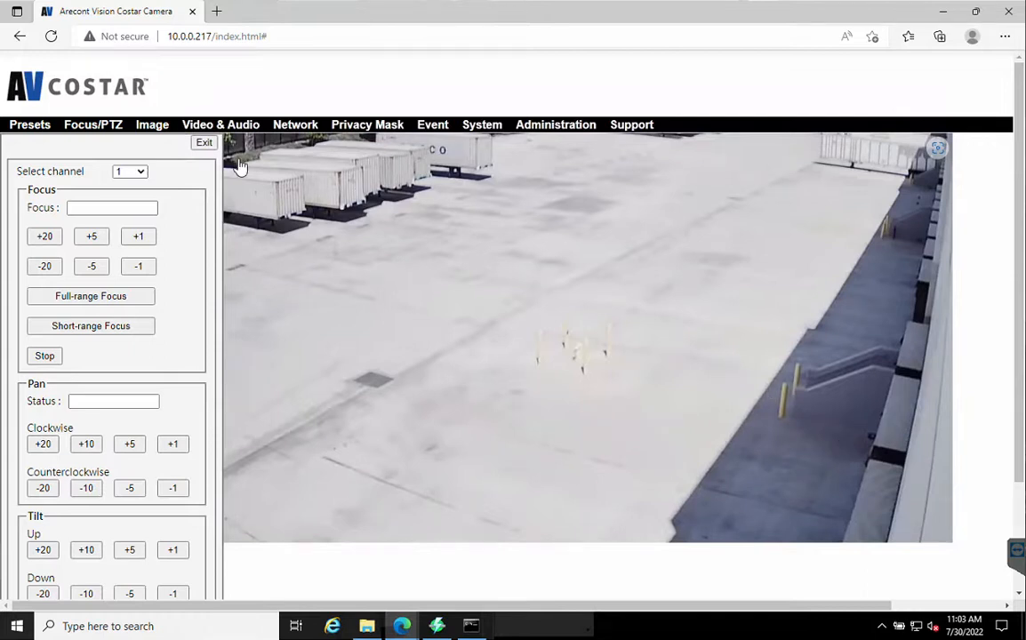
Step: Examine the basic image settings down to the WDR mode and auto exposure stream profiles
{"action": "left_click", "coordinate": [150, 127]}
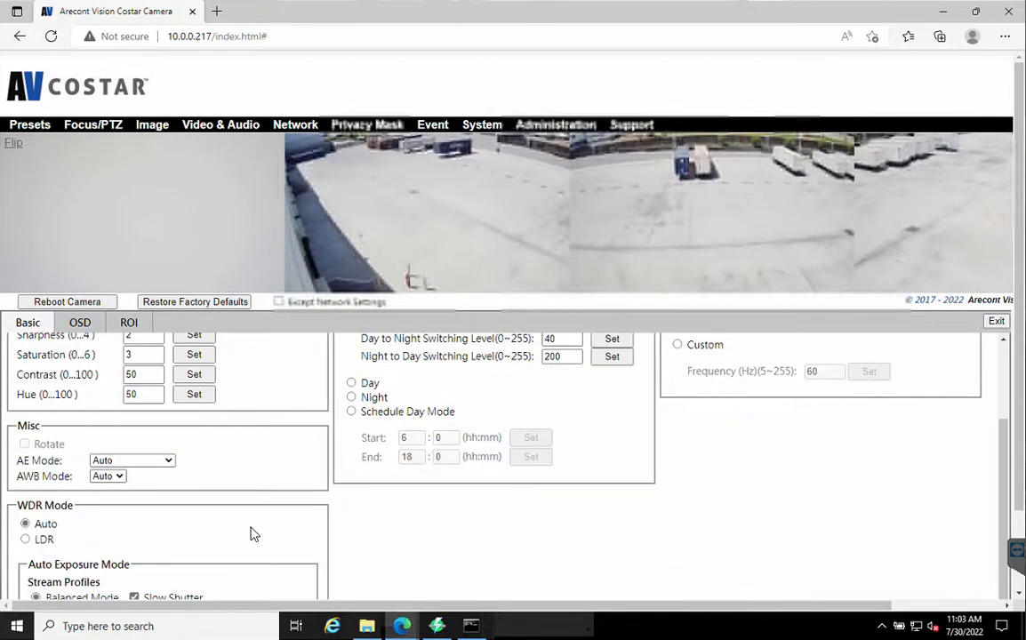
{"action": "scroll", "coordinate": [252, 534], "scroll_direction": "down", "scroll_amount": 1}
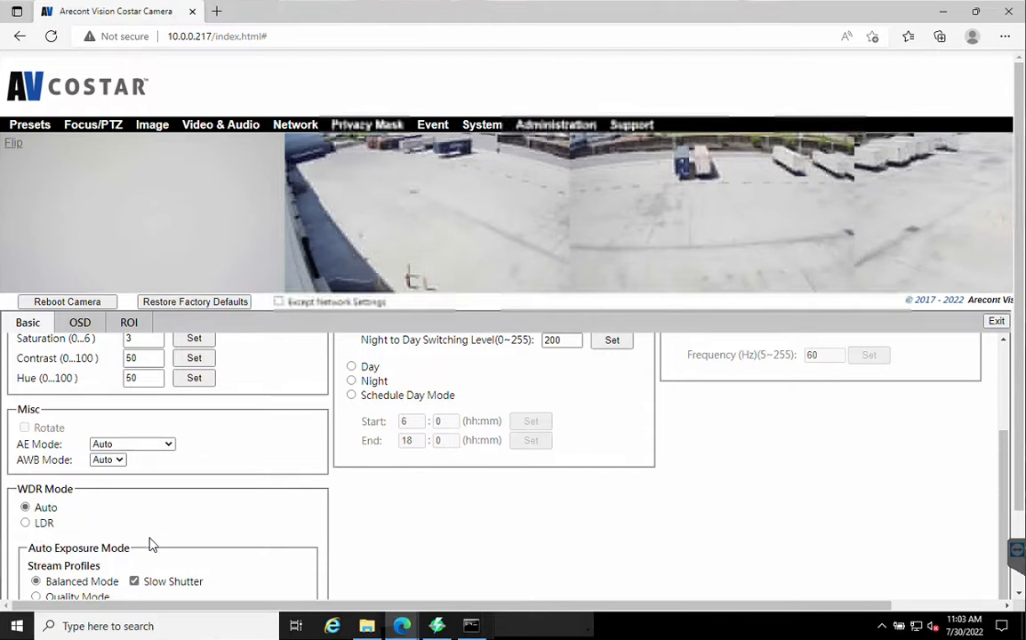
{"action": "scroll", "coordinate": [152, 544], "scroll_direction": "down", "scroll_amount": 1}
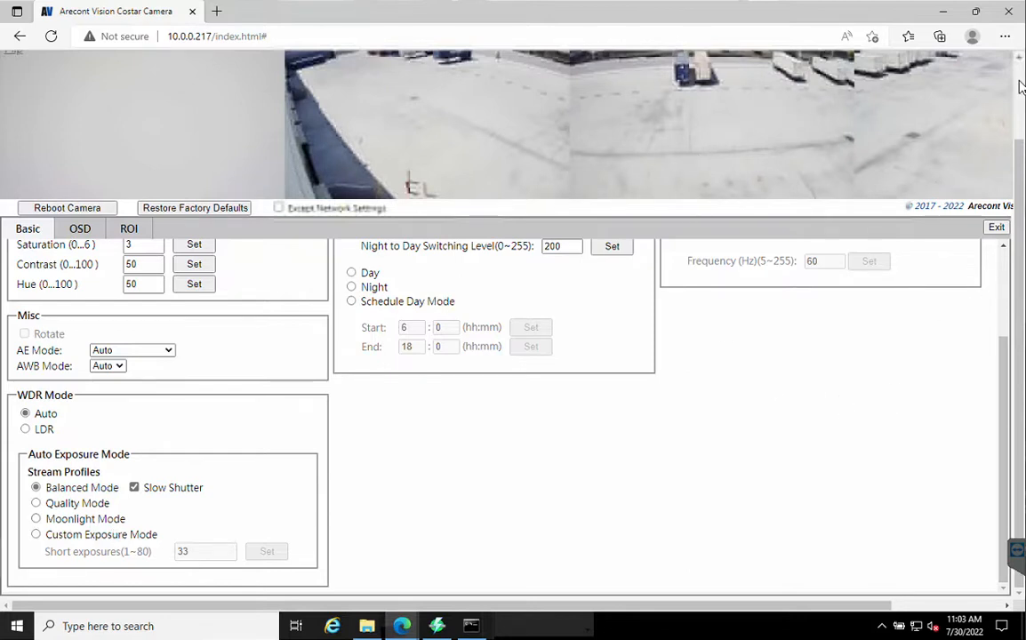
{"action": "scroll", "coordinate": [1021, 86], "scroll_direction": "up", "scroll_amount": 1}
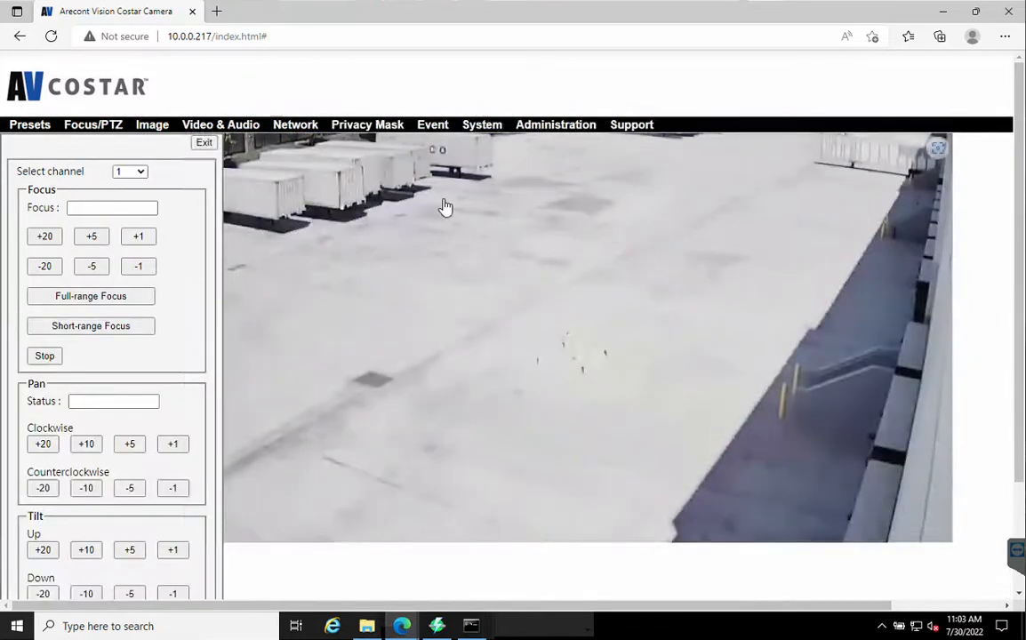
Step: Tilt channel 2 down by 1 and check channel 3's live view
{"action": "left_click", "coordinate": [135, 174]}
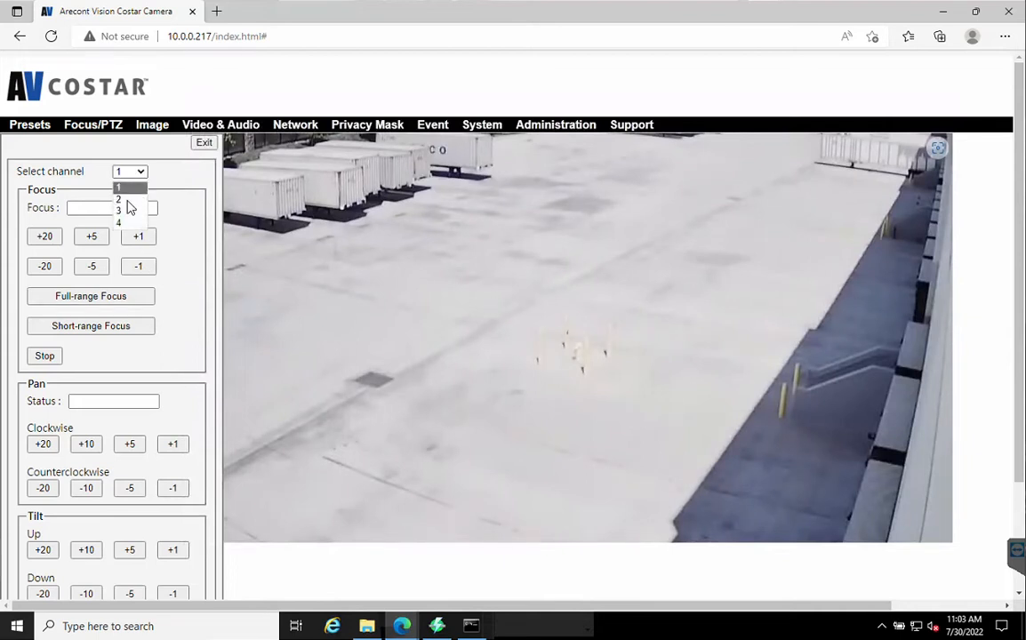
{"action": "left_click", "coordinate": [129, 199]}
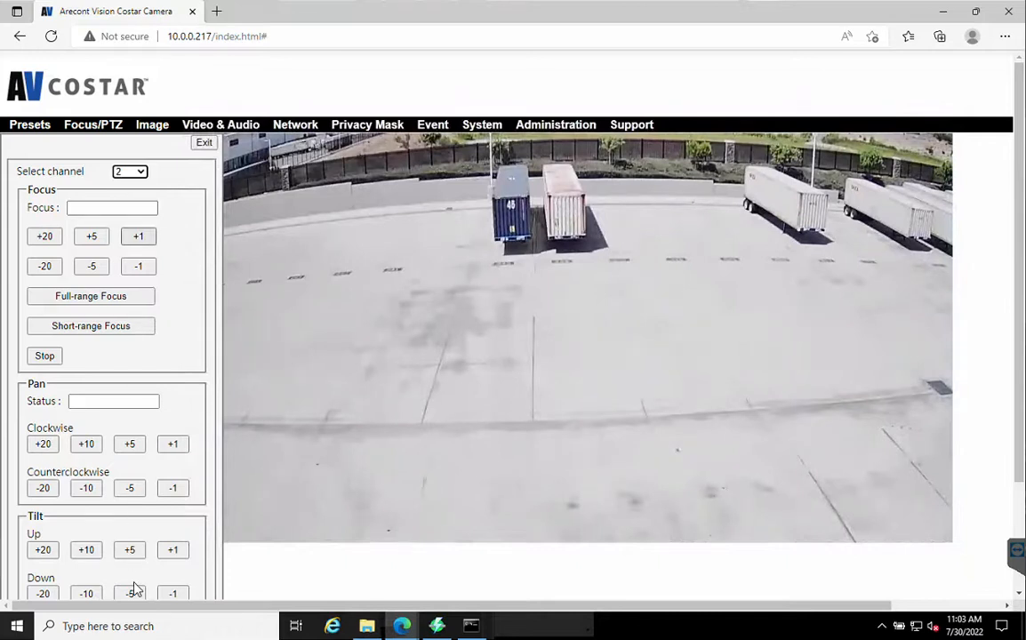
{"action": "left_click", "coordinate": [173, 595]}
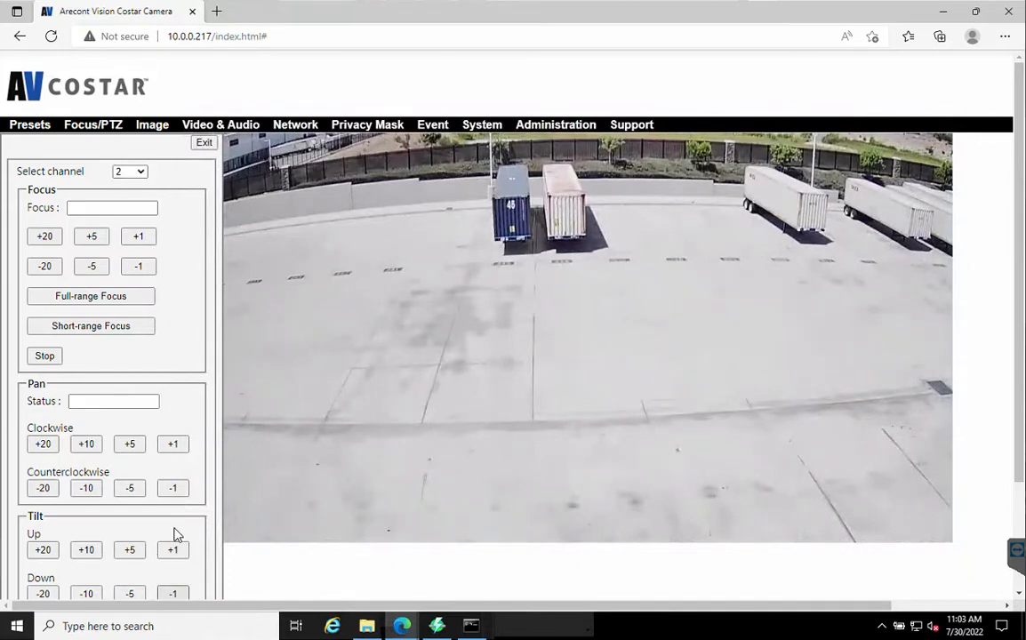
{"action": "left_click", "coordinate": [125, 173]}
{"action": "left_click", "coordinate": [125, 211]}
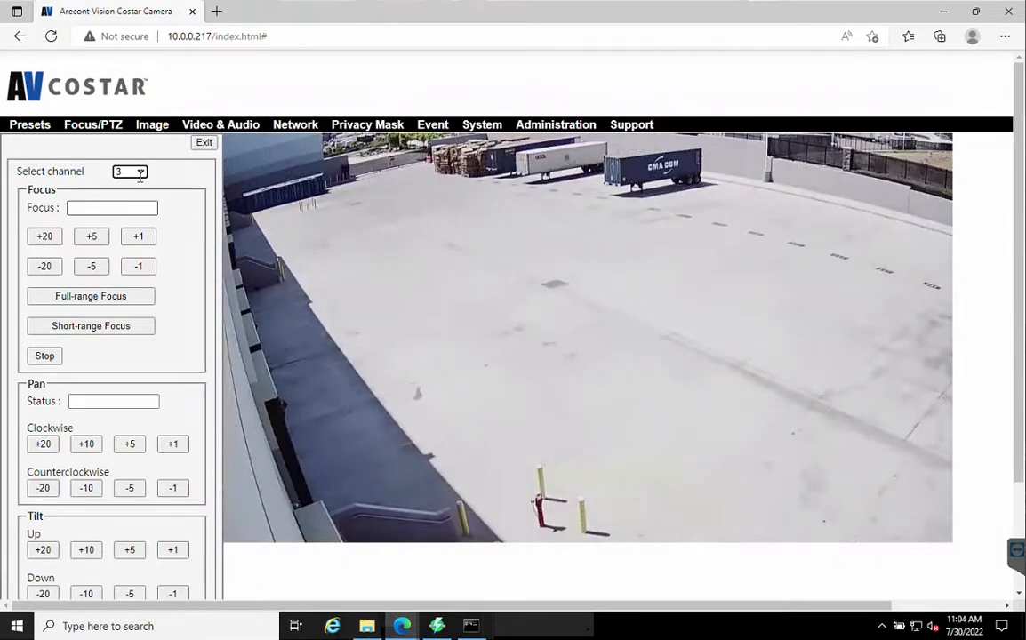
Step: Tilt channel 4 down repeatedly in steps of 20 to bring the ground below the building wall into view
{"action": "left_click", "coordinate": [132, 172]}
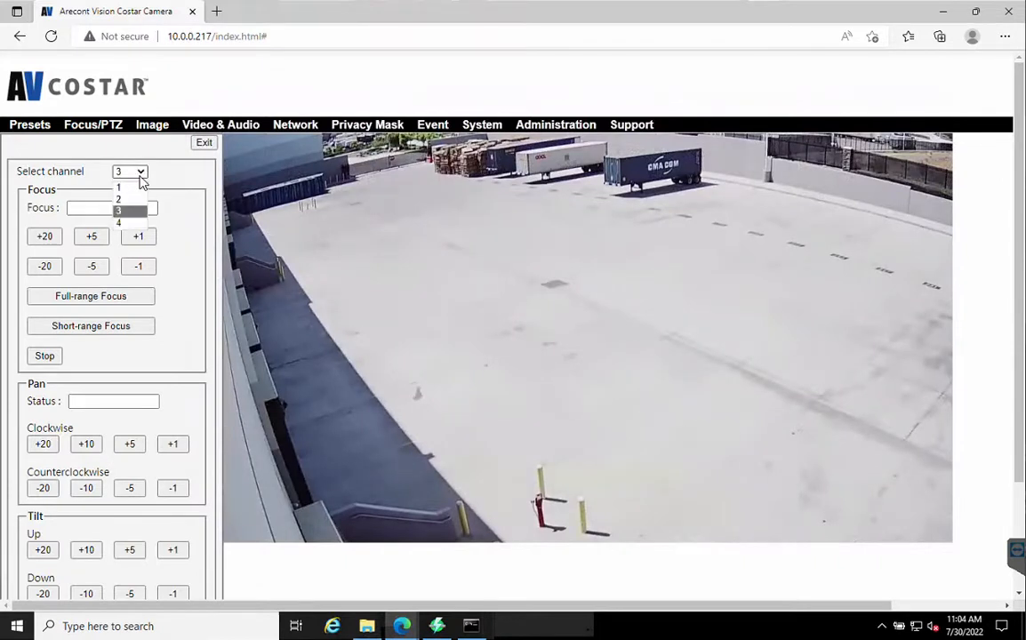
{"action": "left_click", "coordinate": [130, 224]}
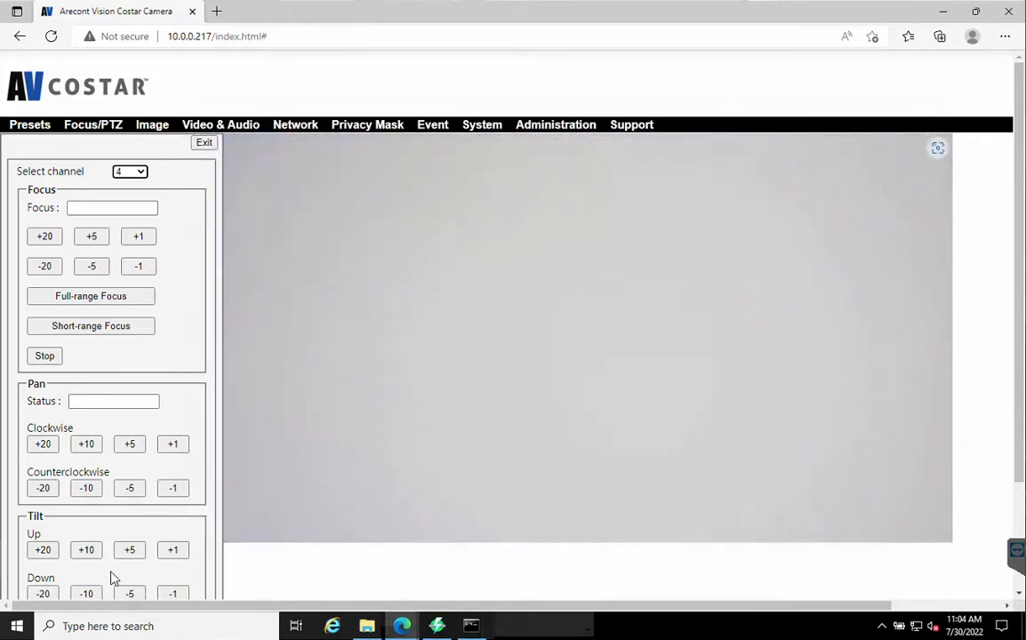
{"action": "left_click", "coordinate": [42, 593]}
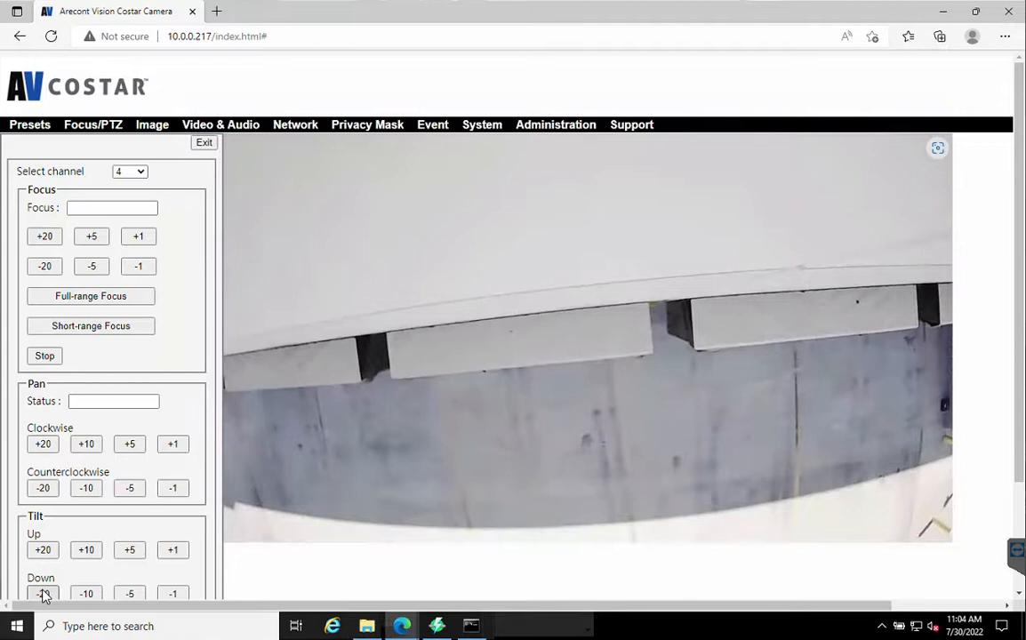
{"action": "left_click", "coordinate": [45, 596]}
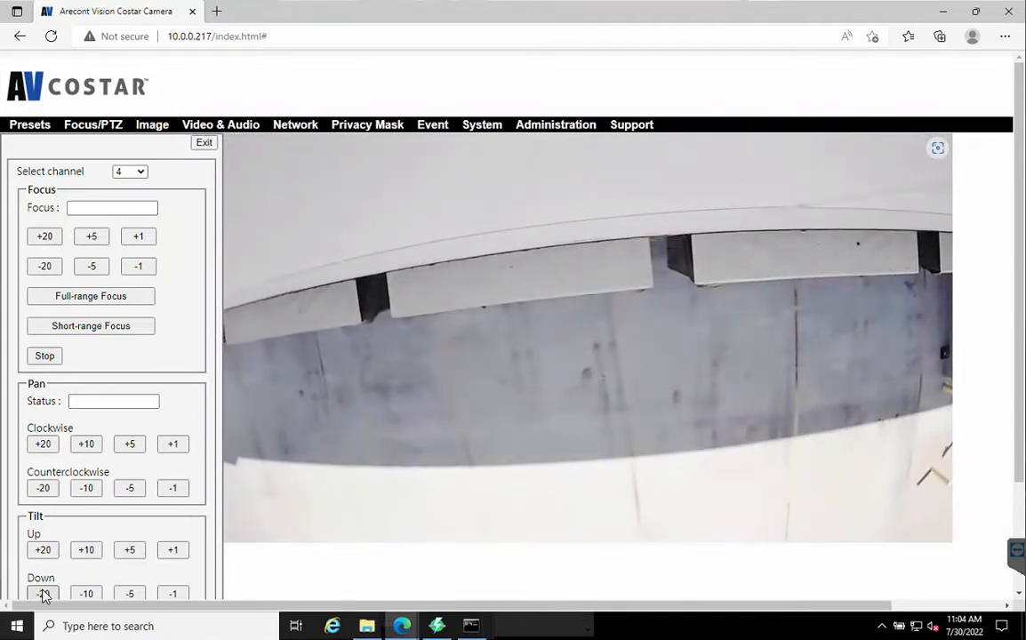
{"action": "left_click", "coordinate": [45, 596]}
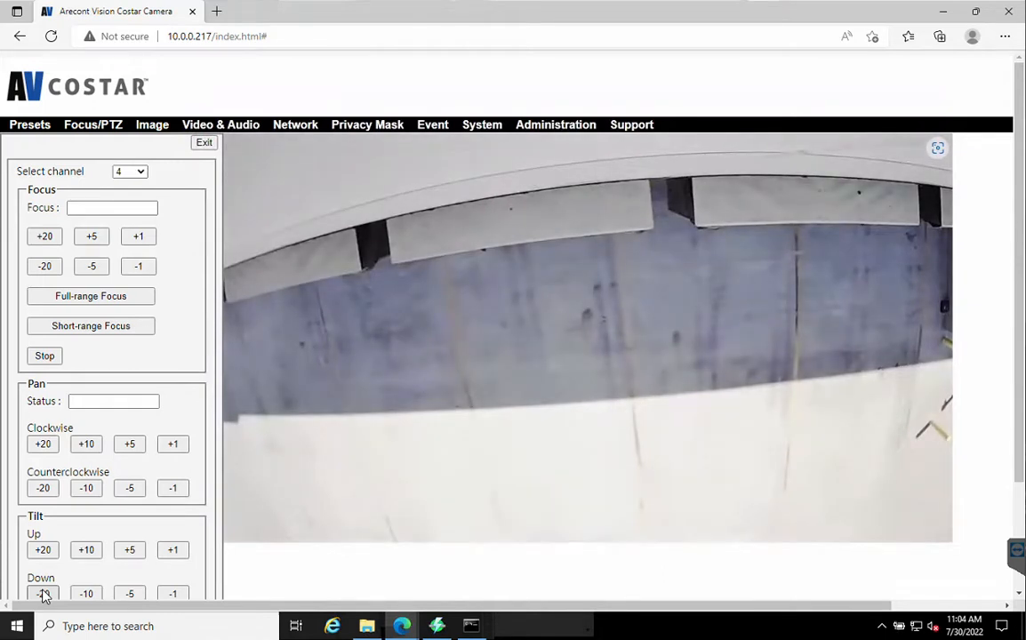
{"action": "left_click", "coordinate": [42, 595]}
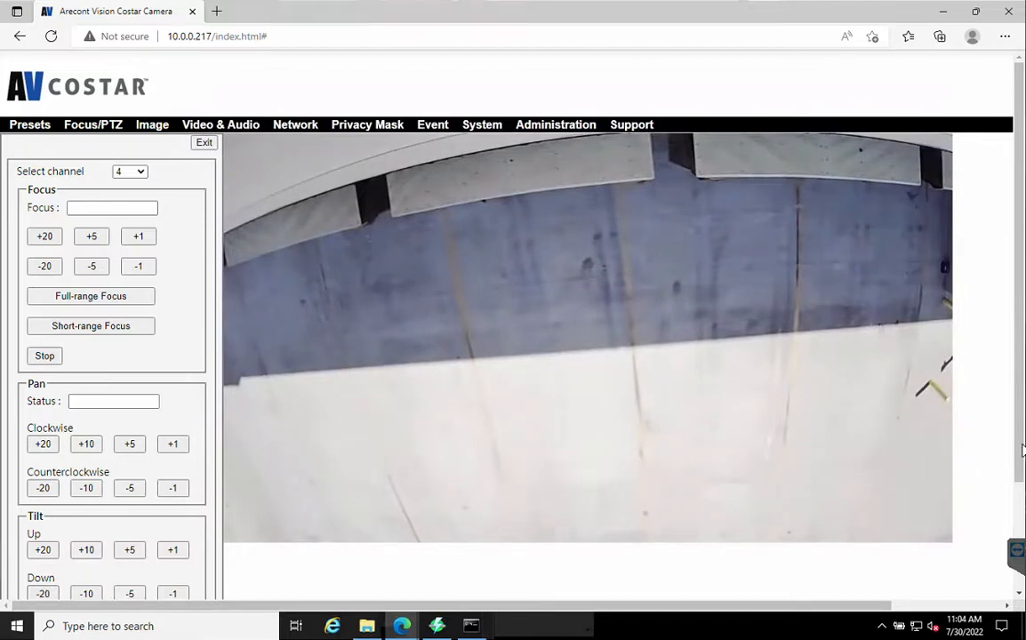
Step: Zoom channel 4 out by 20 and lower its focus by 5 to sharpen the image
{"action": "scroll", "coordinate": [890, 498], "scroll_direction": "down", "scroll_amount": 3}
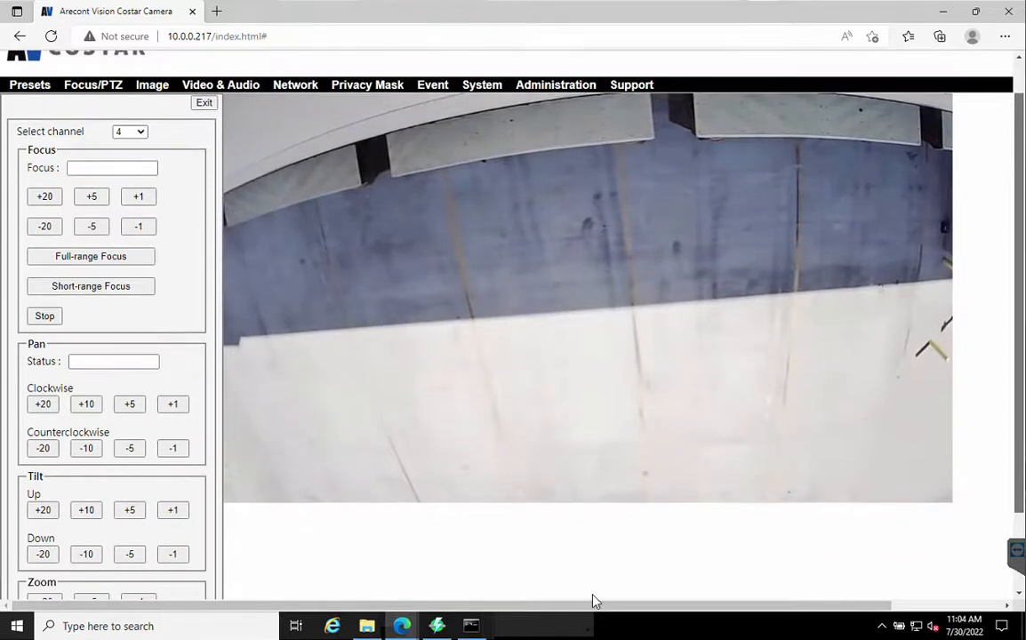
{"action": "left_click", "coordinate": [45, 535]}
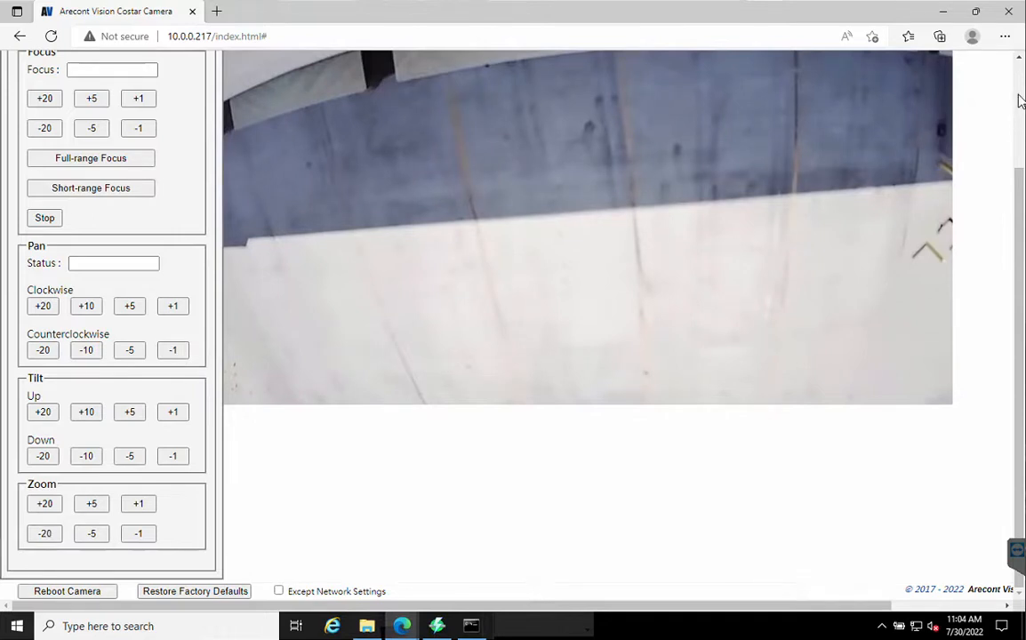
{"action": "scroll", "coordinate": [1020, 100], "scroll_direction": "up", "scroll_amount": 2}
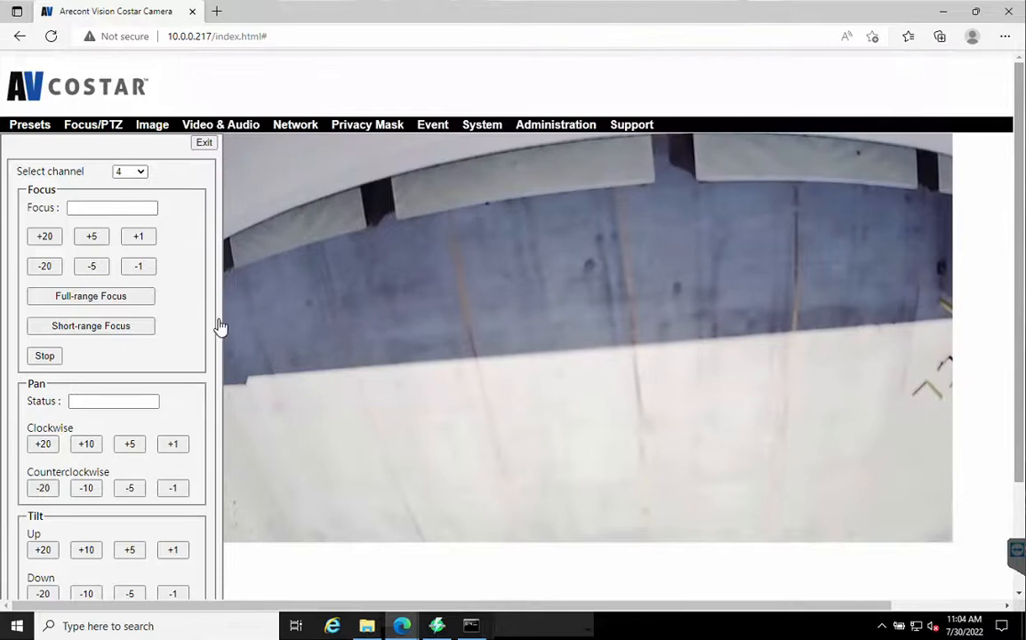
{"action": "left_click", "coordinate": [91, 271]}
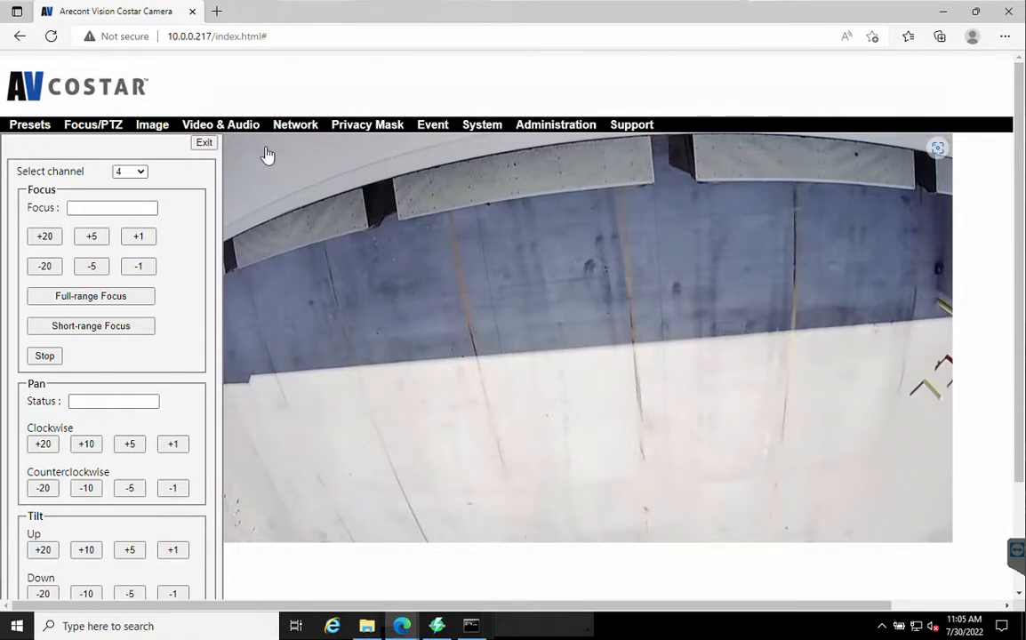
Step: Return to the multi-channel overview and check the framing of all four channels
{"action": "left_click", "coordinate": [86, 132]}
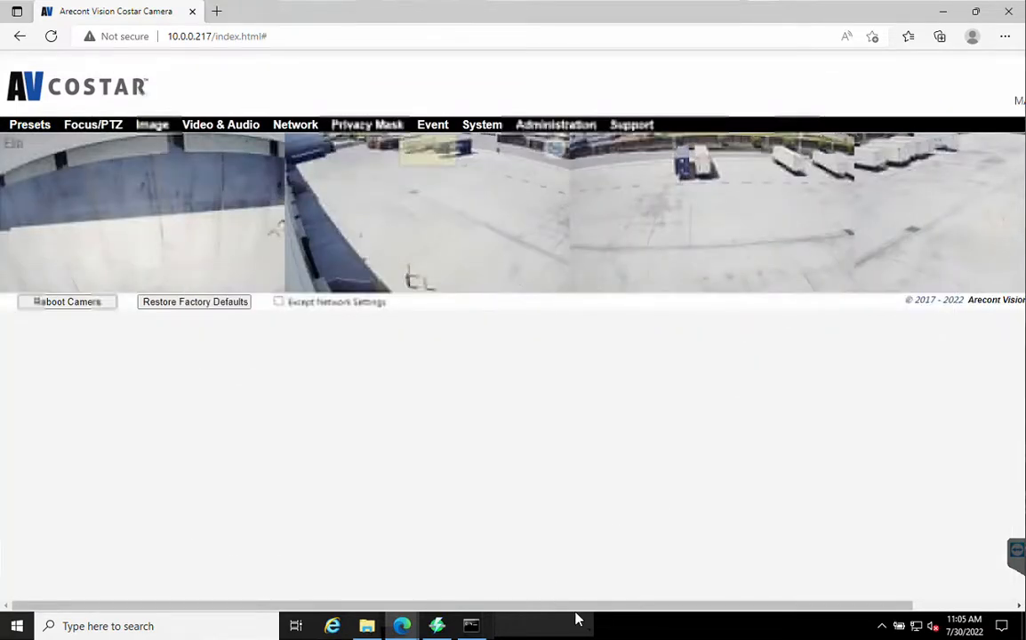
{"action": "left_click_drag", "start_coordinate": [711, 617], "coordinate": [867, 609]}
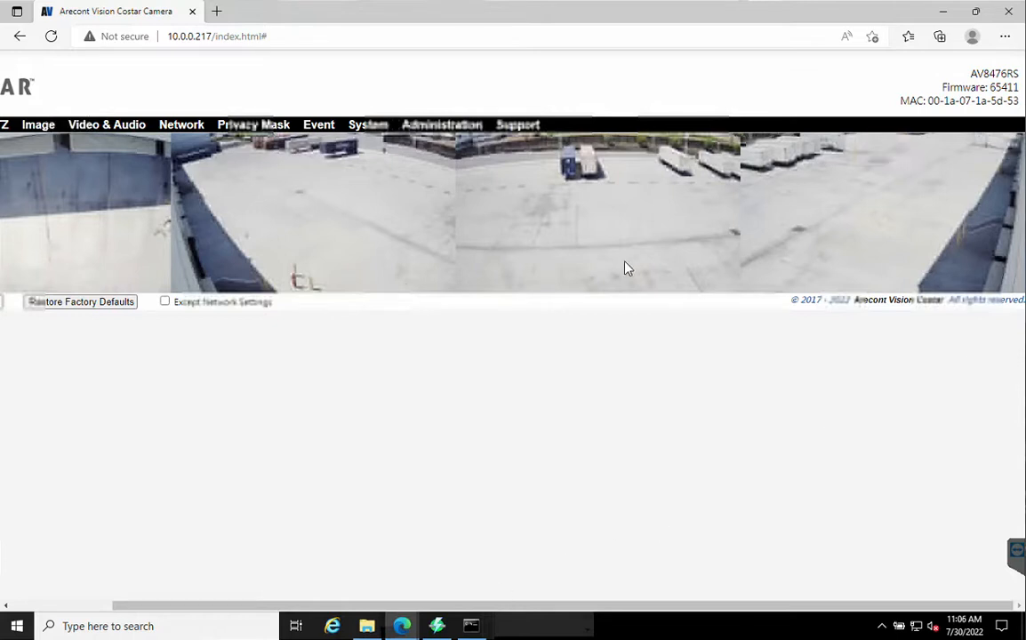
{"action": "left_click", "coordinate": [402, 626]}
{"action": "left_click", "coordinate": [441, 583]}
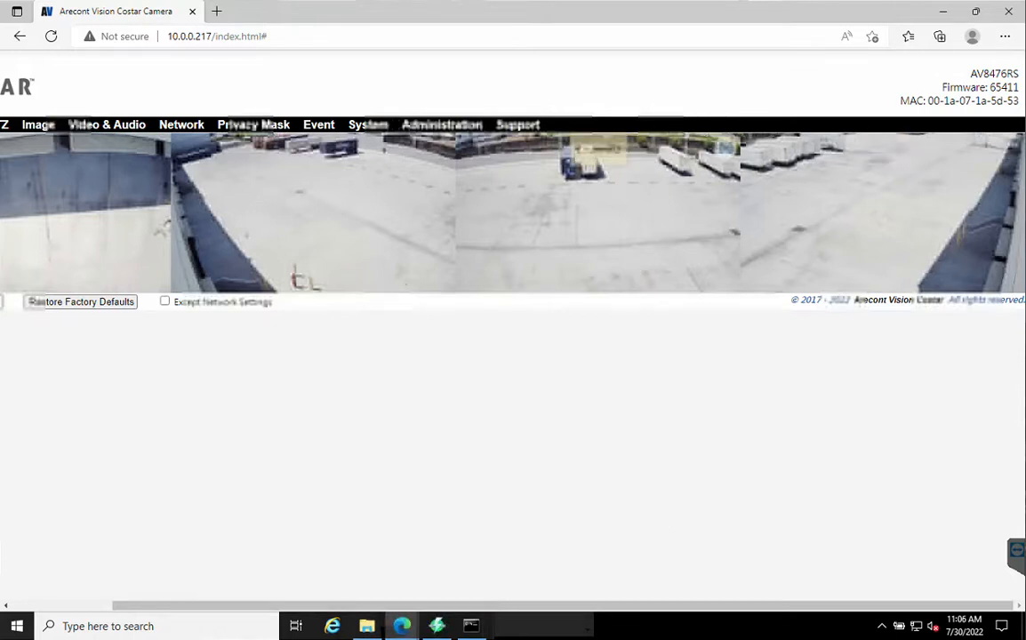